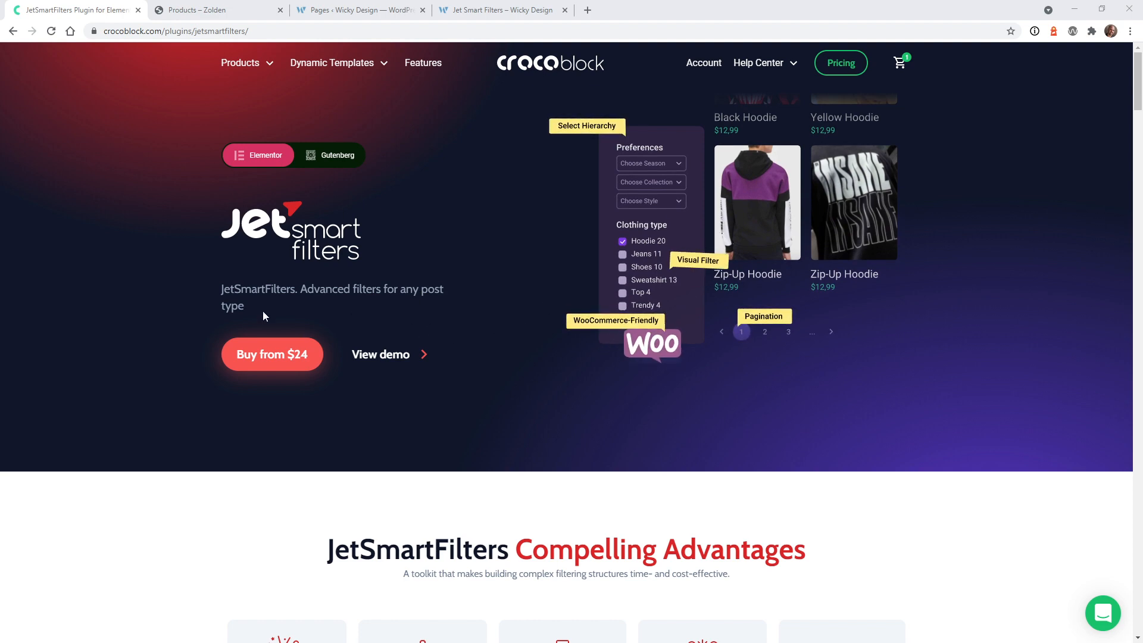
Step: Examine the JetSmartFilters product page, from its advantages to the Indexer and Faceted Search System sections
scroll(179, 327, "down", 9)
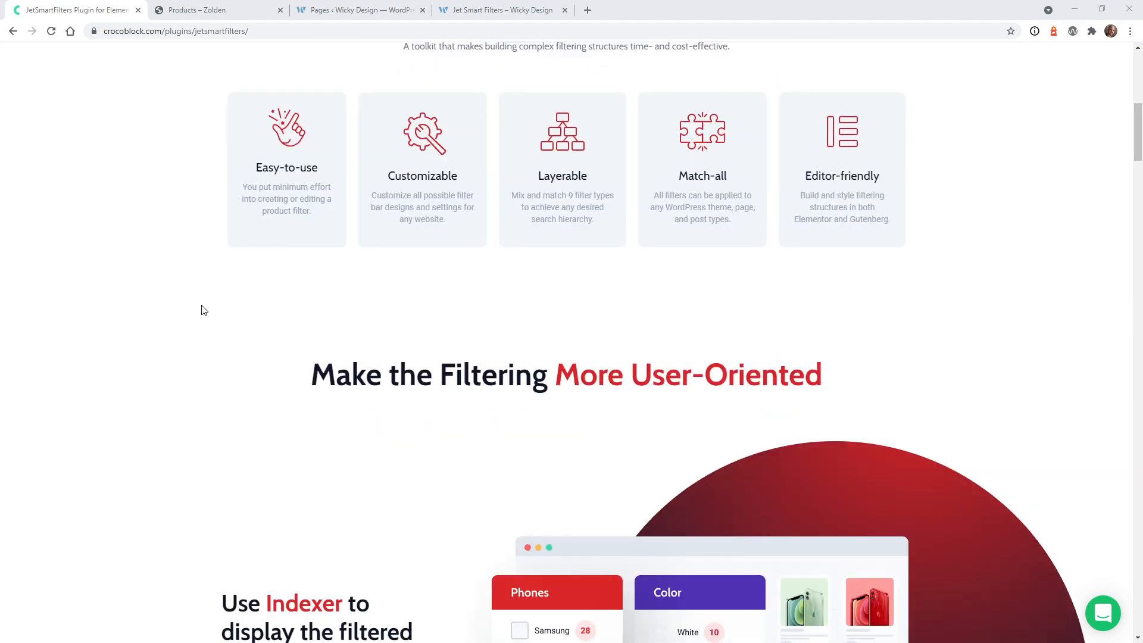
scroll(201, 310, "down", 5)
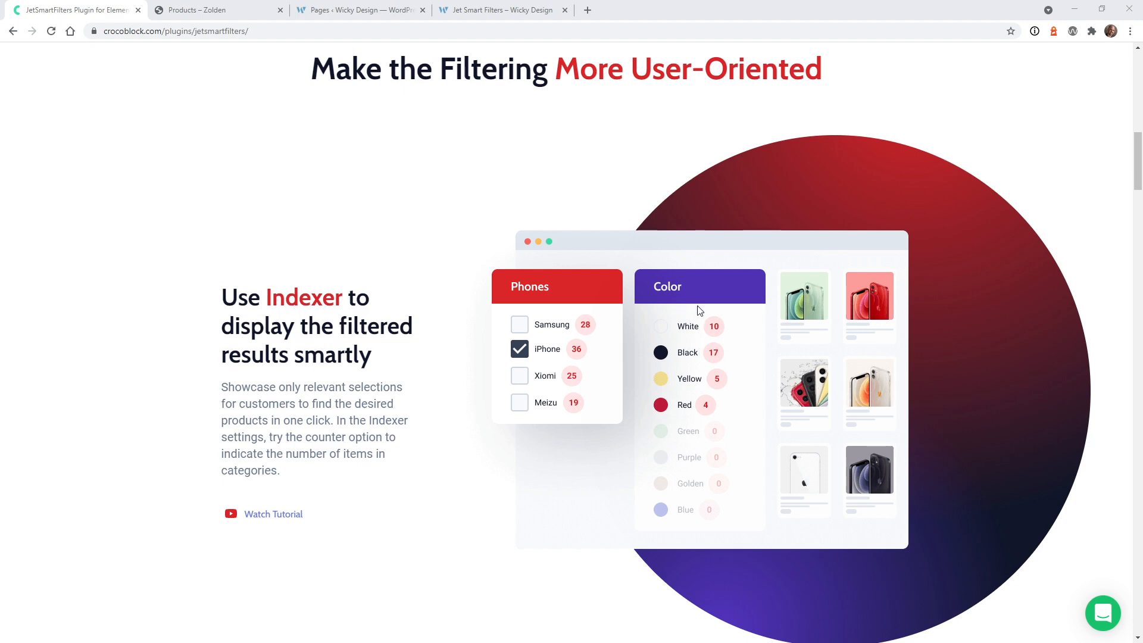
scroll(700, 310, "down", 4)
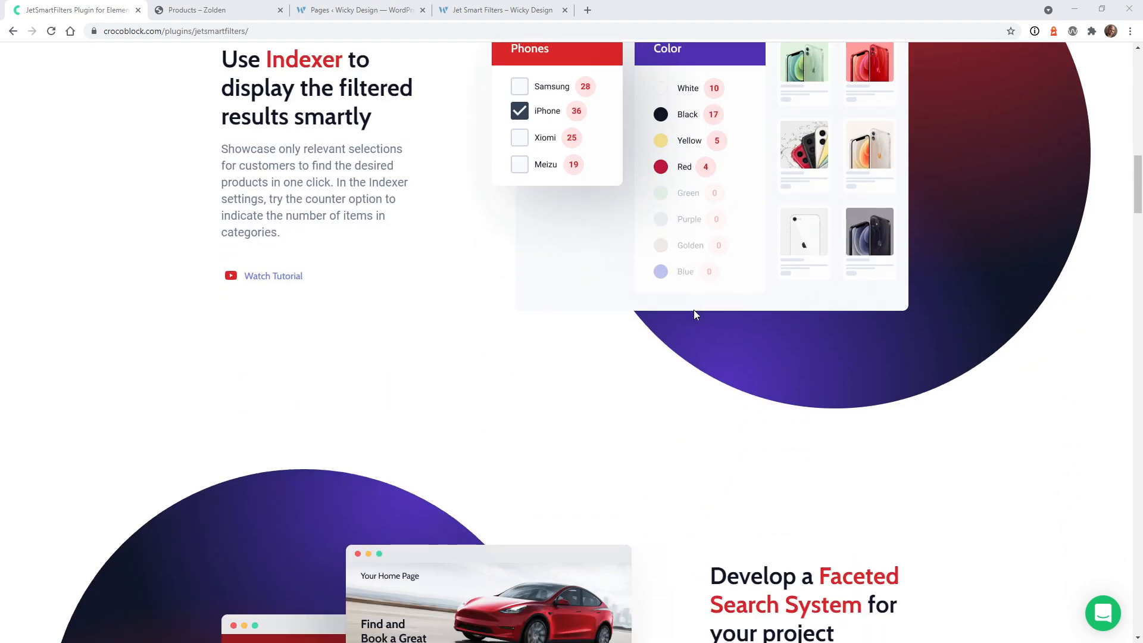
scroll(694, 309, "down", 6)
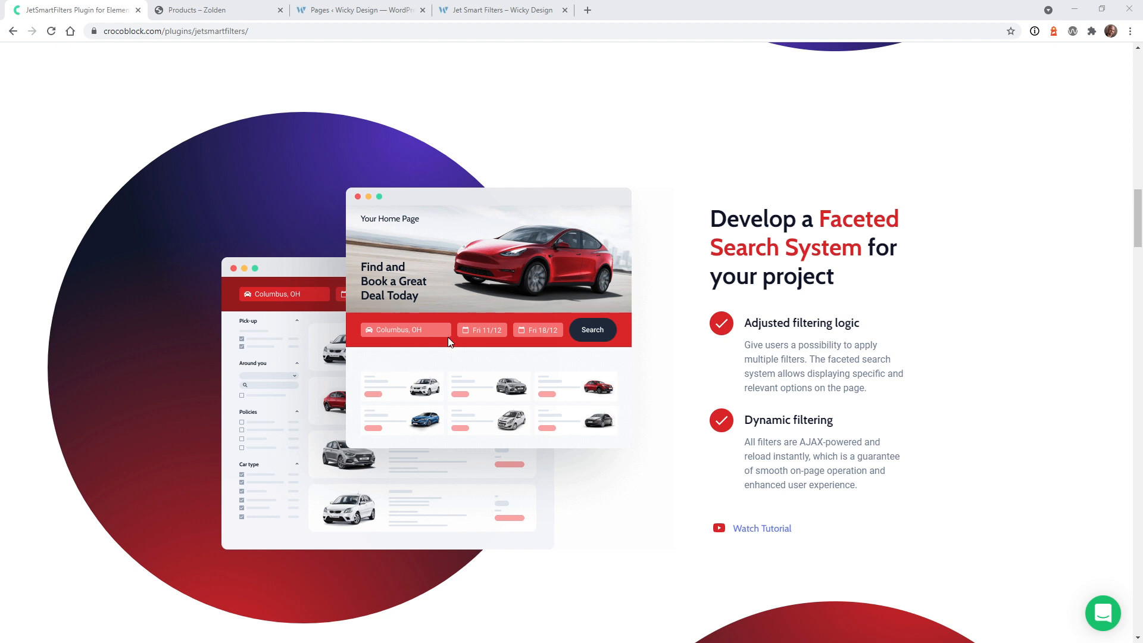
Step: Switch to the Zolden demo shop and examine its product filters, from categories and size to brands and rating
left_click(209, 8)
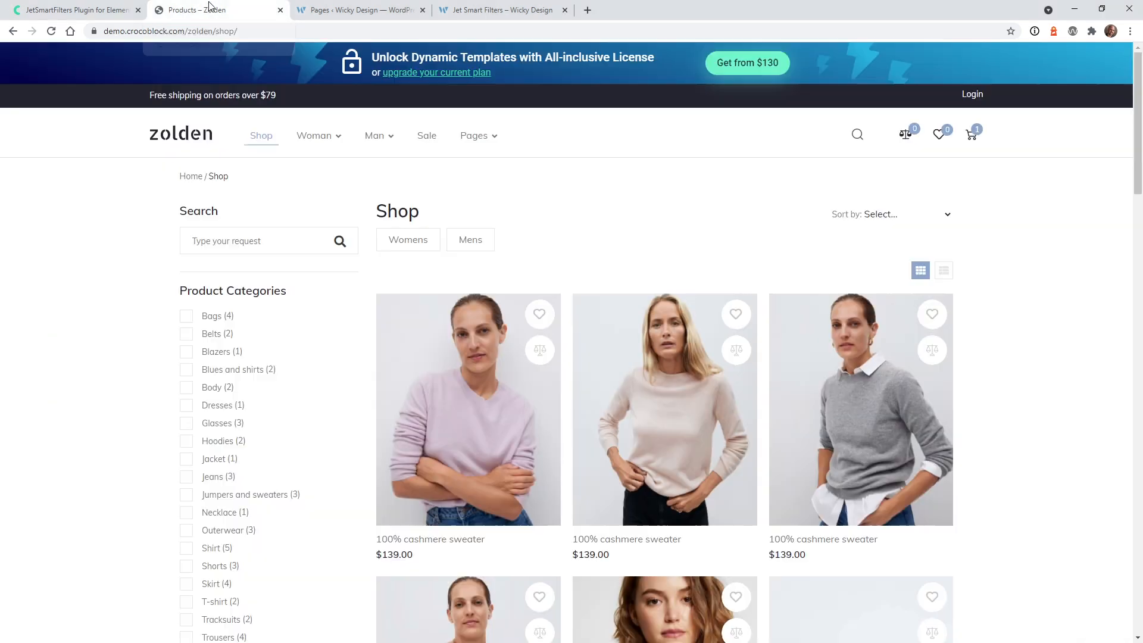
scroll(270, 312, "down", 7)
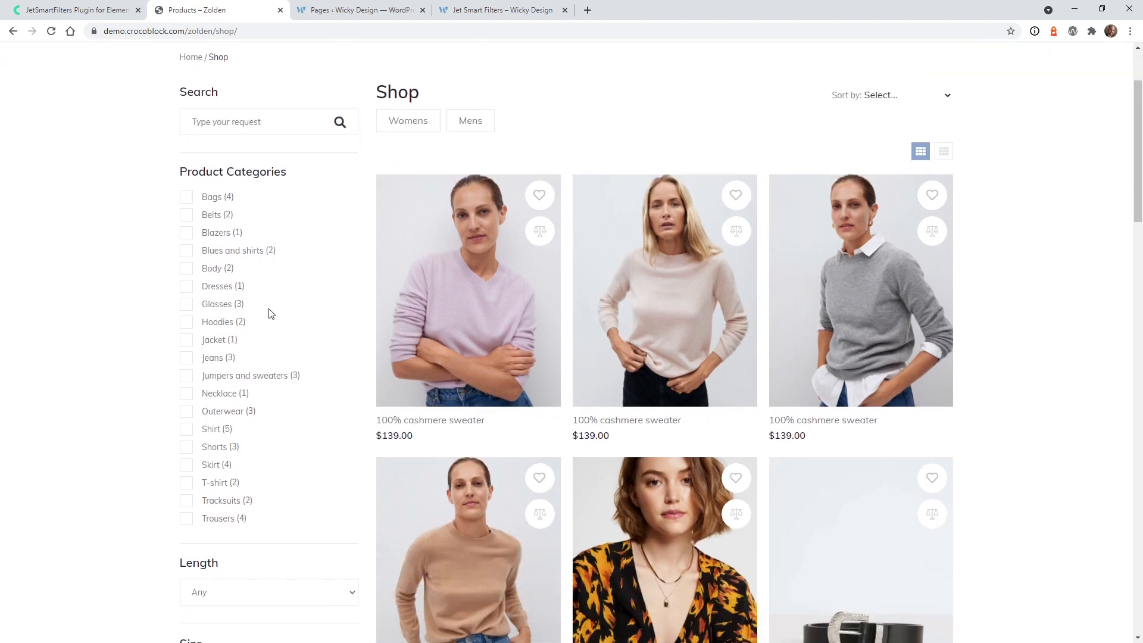
scroll(270, 314, "down", 3)
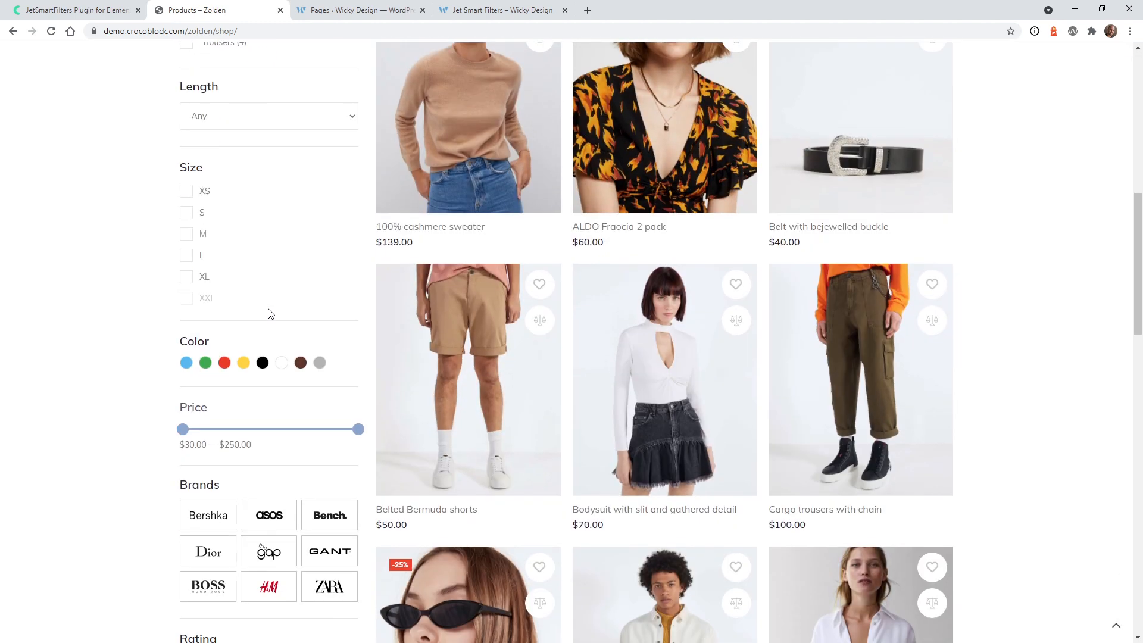
scroll(269, 313, "down", 4)
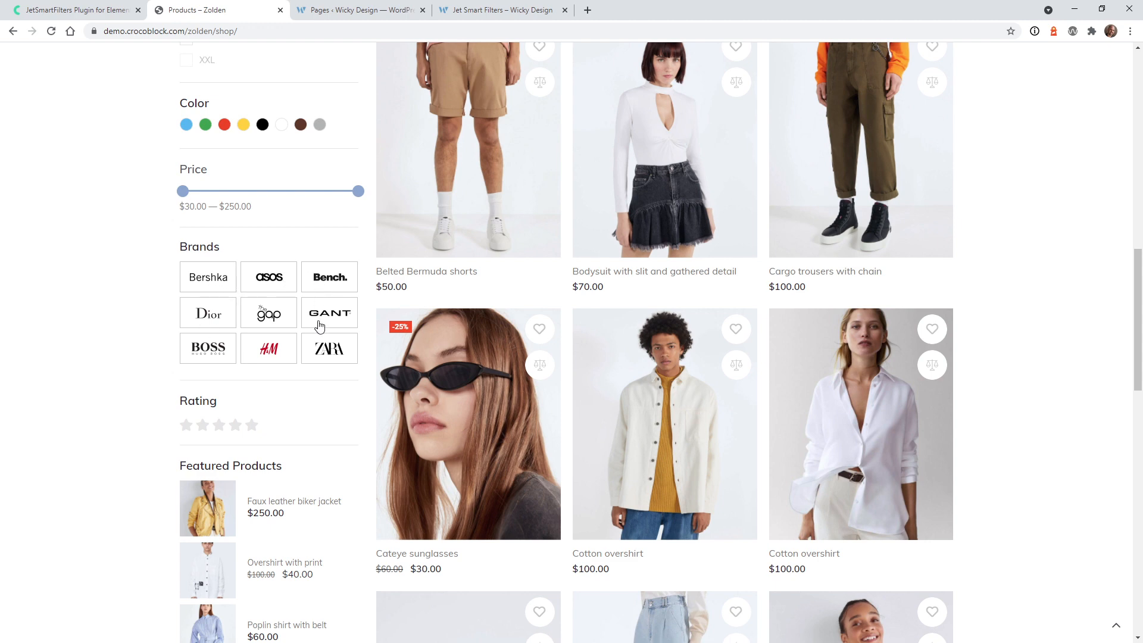
left_click(218, 424)
scroll(159, 433, "down", 4)
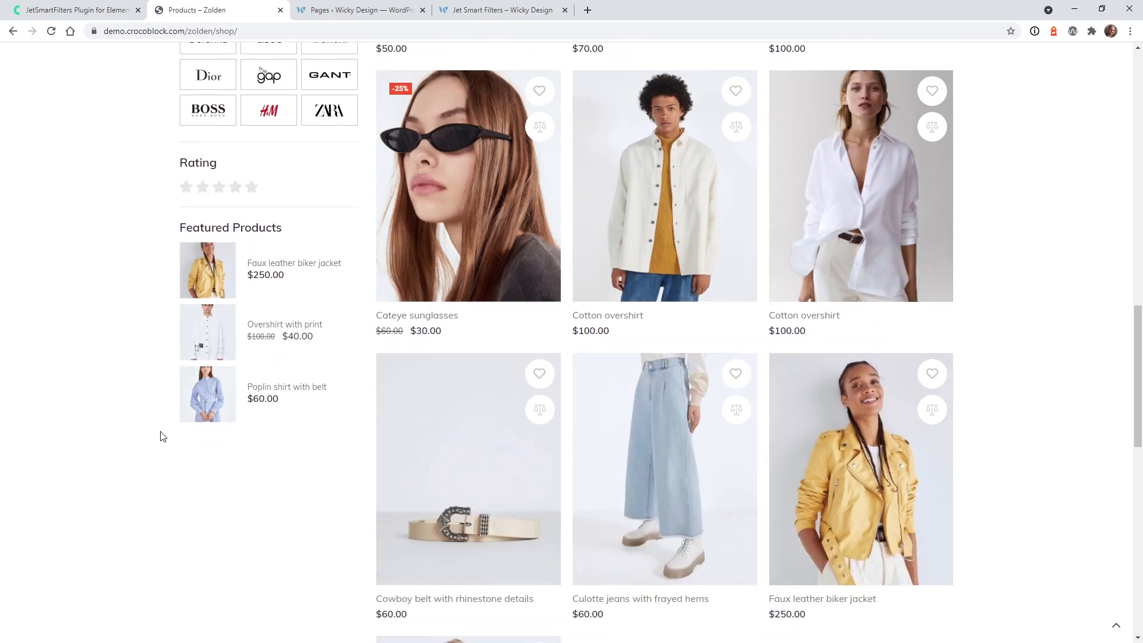
scroll(192, 413, "up", 4)
scroll(194, 419, "up", 10)
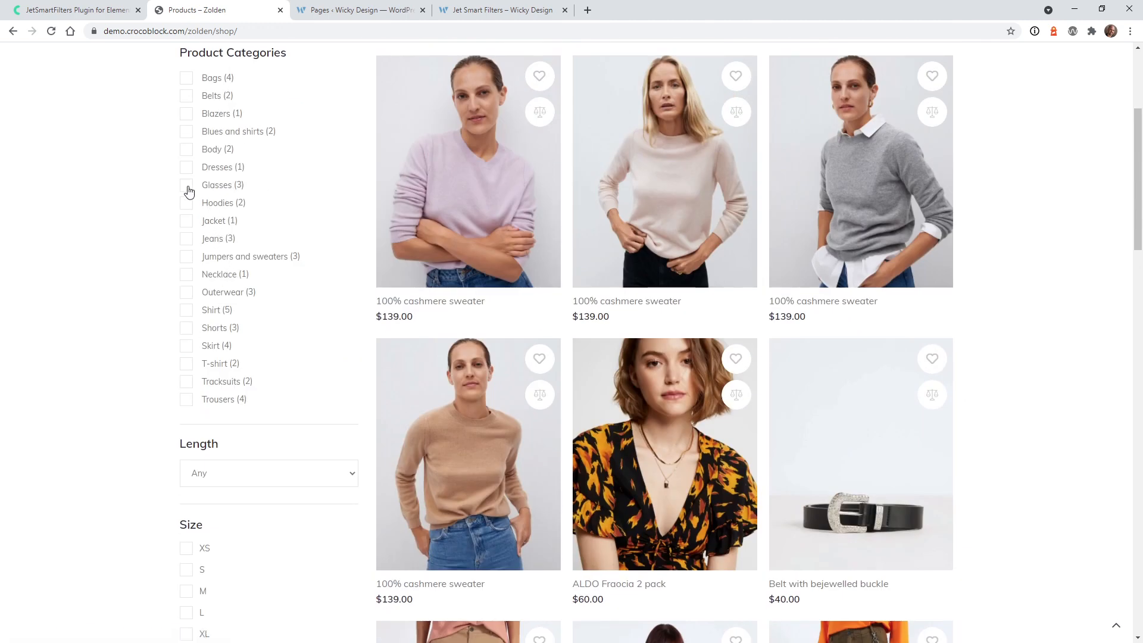
Step: Filter the demo shop's products by the Glasses category and clear that filter
left_click(187, 186)
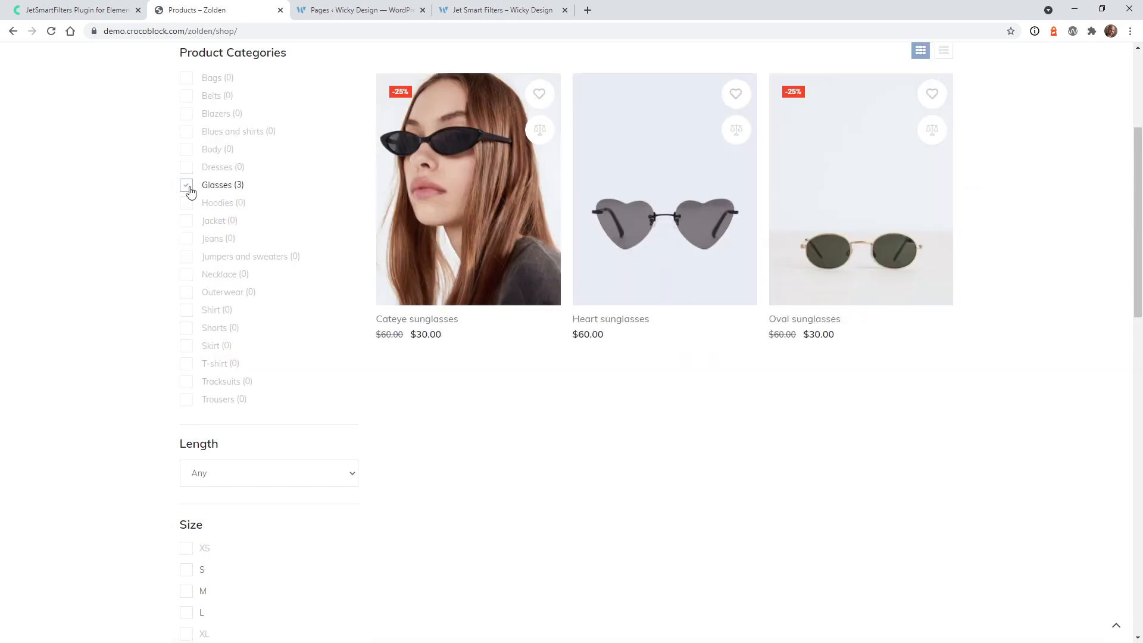
left_click(188, 187)
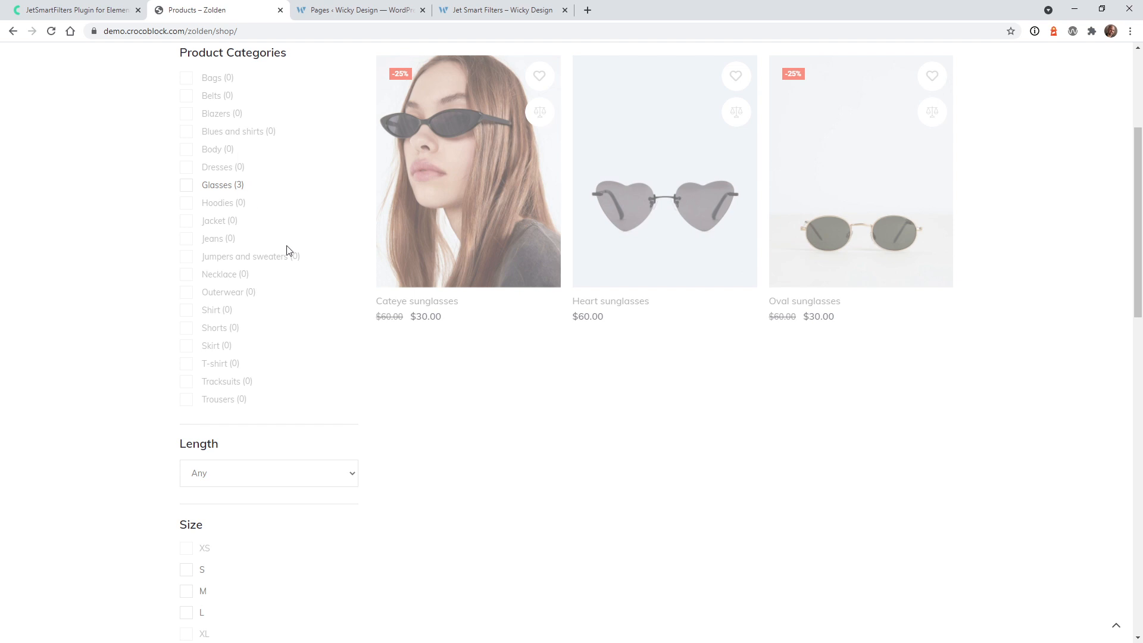
scroll(289, 269, "up", 4)
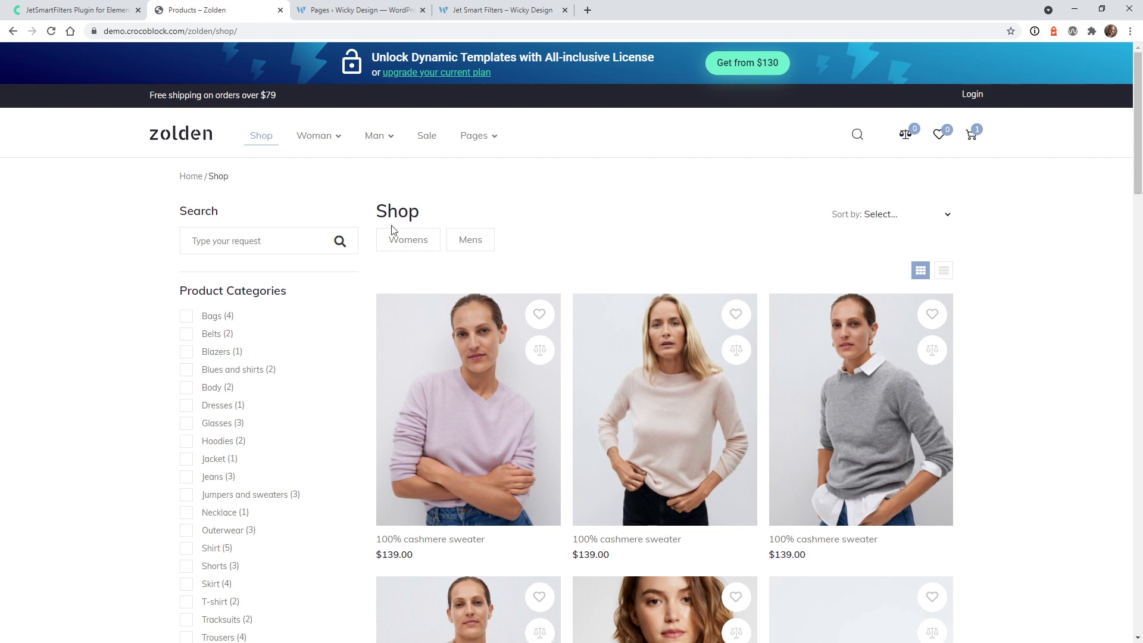
Step: Switch to the Jet Smart Filters test page and view the category, date and title sorting options above the posts
left_click(487, 8)
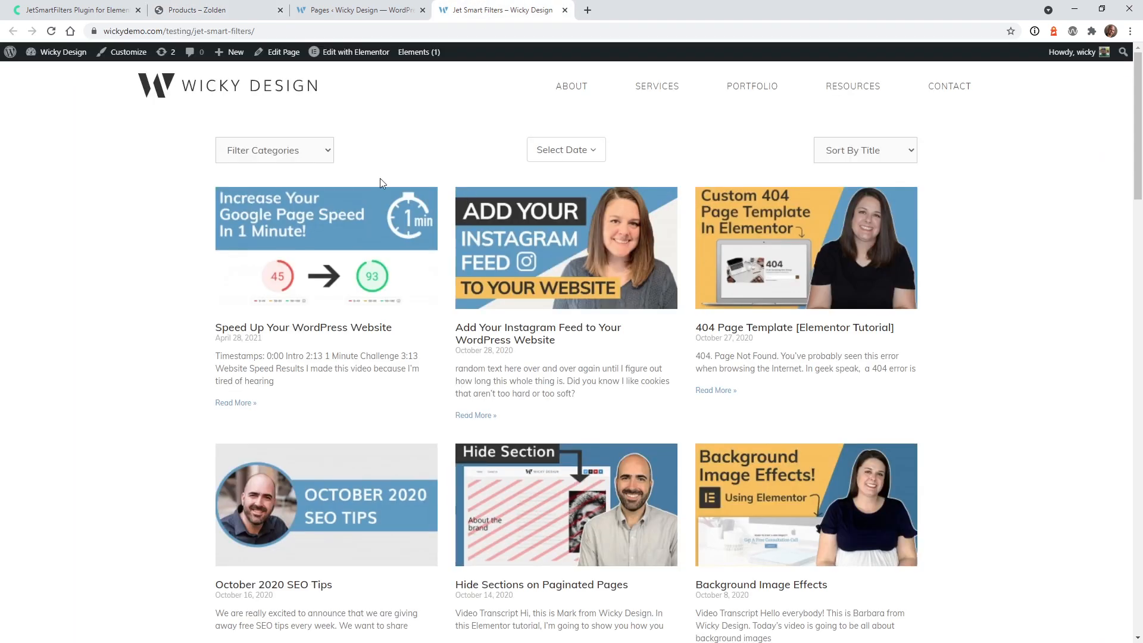
left_click(280, 156)
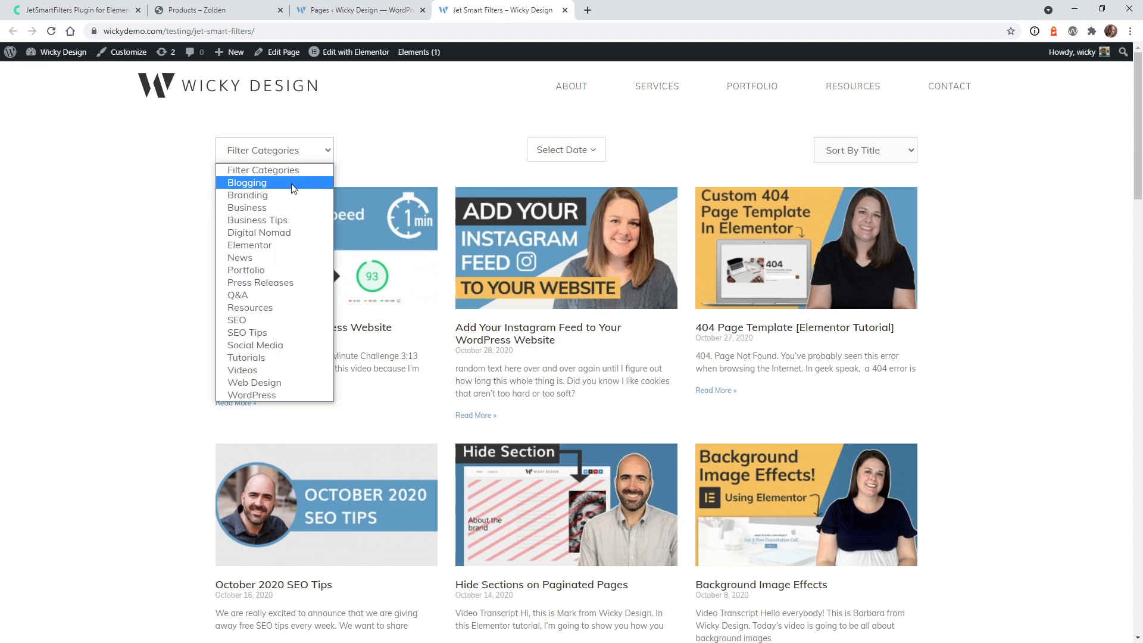
left_click(74, 368)
left_click(558, 150)
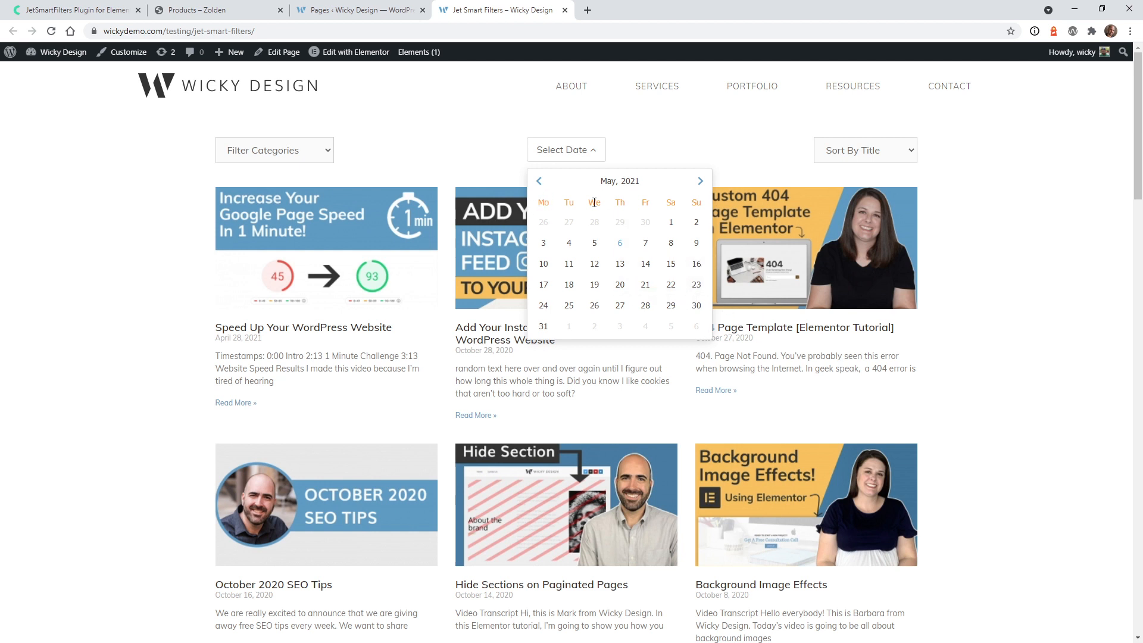
left_click(960, 168)
left_click(873, 159)
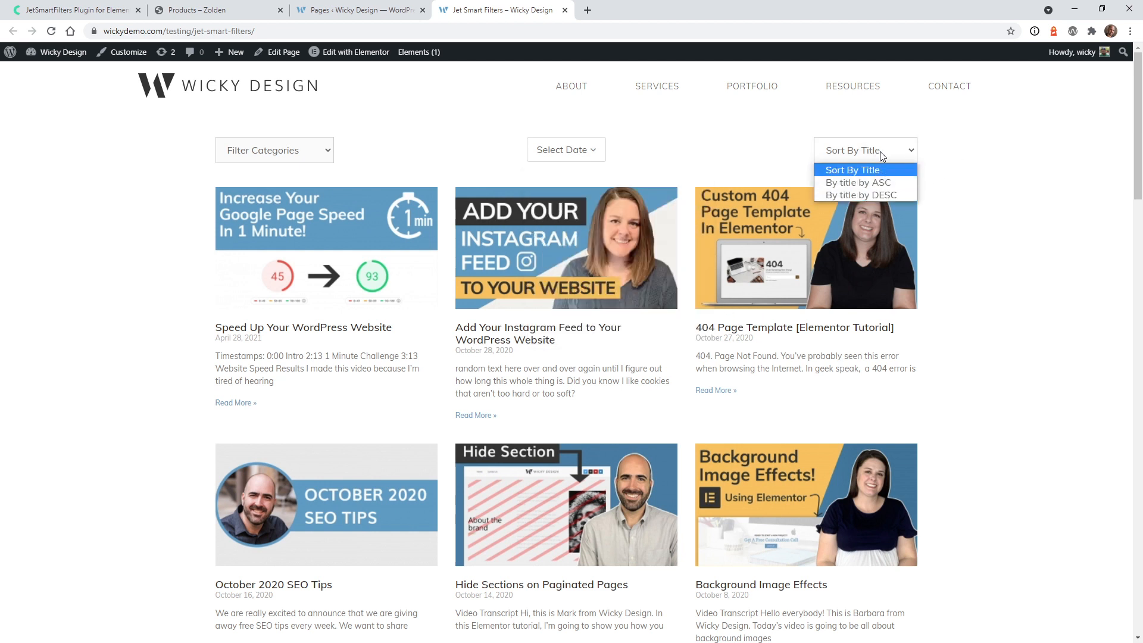
left_click(996, 260)
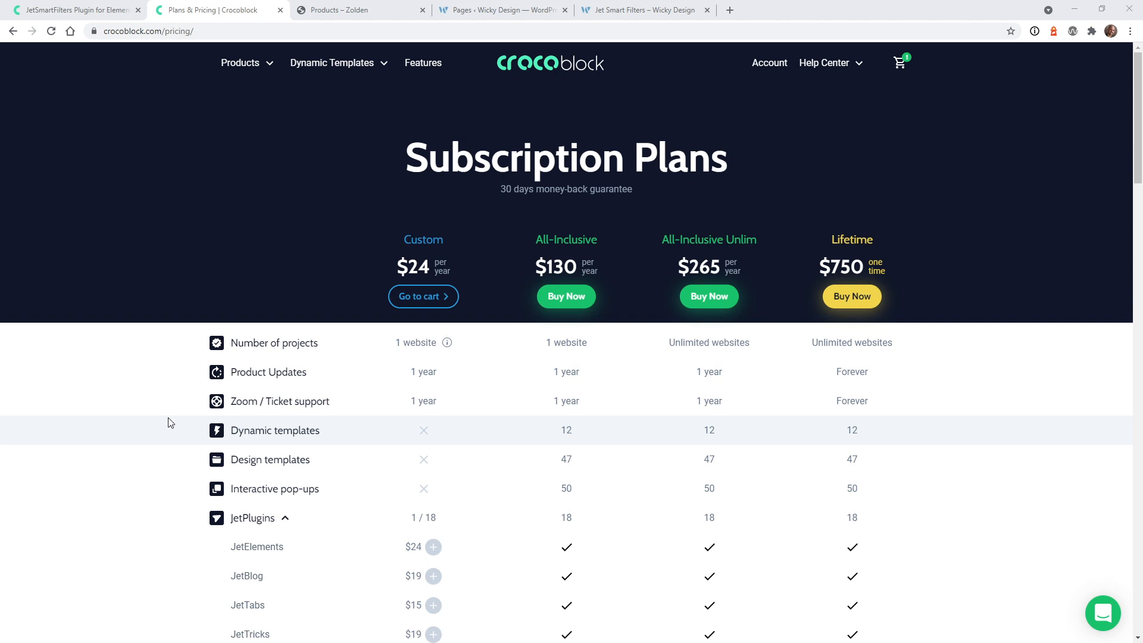
Step: Examine the Crocoblock subscription plans and the individual JetPlugins prices, including JetSmartFilters
scroll(204, 439, "down", 5)
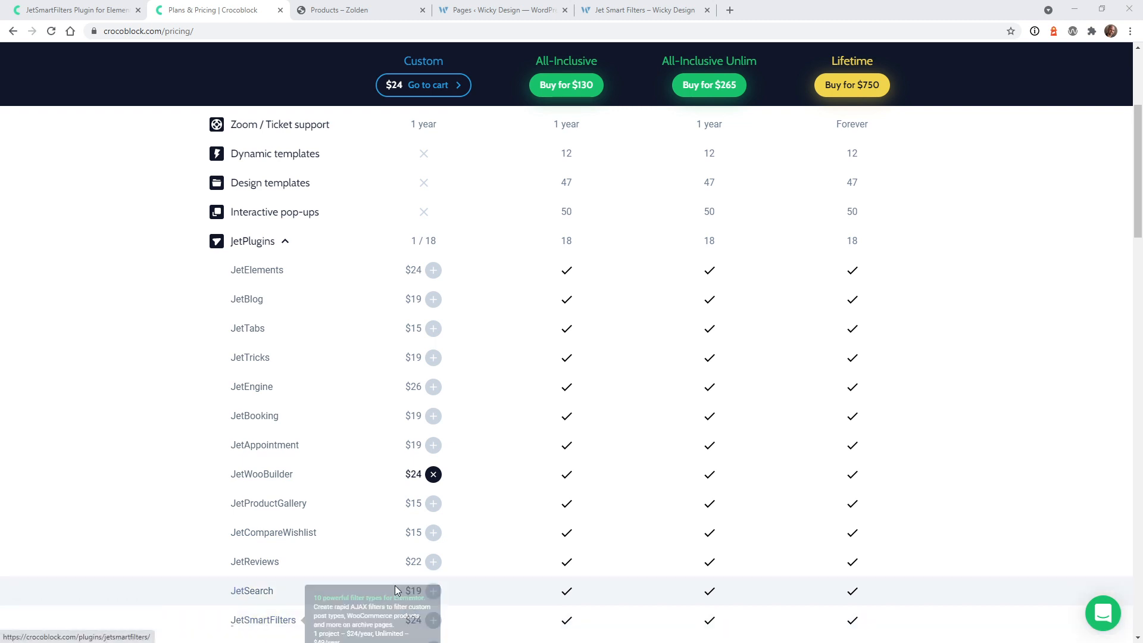
scroll(415, 625, "up", 5)
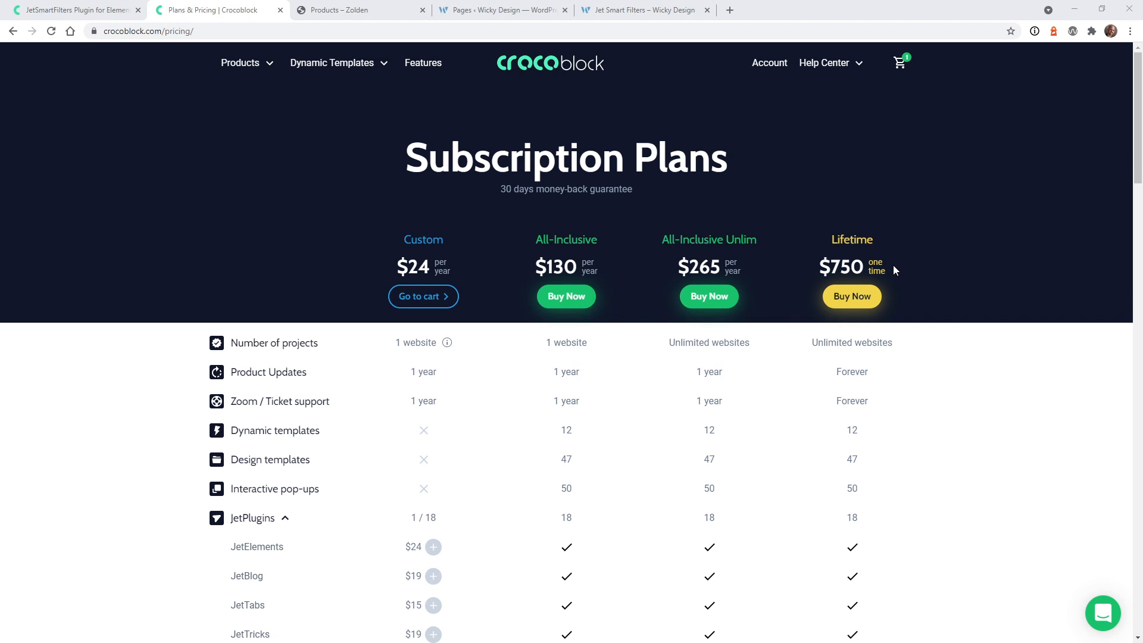
Step: Compare the Smart Filters list in the WordPress admin with the category and date filters on the live test page
left_click(477, 5)
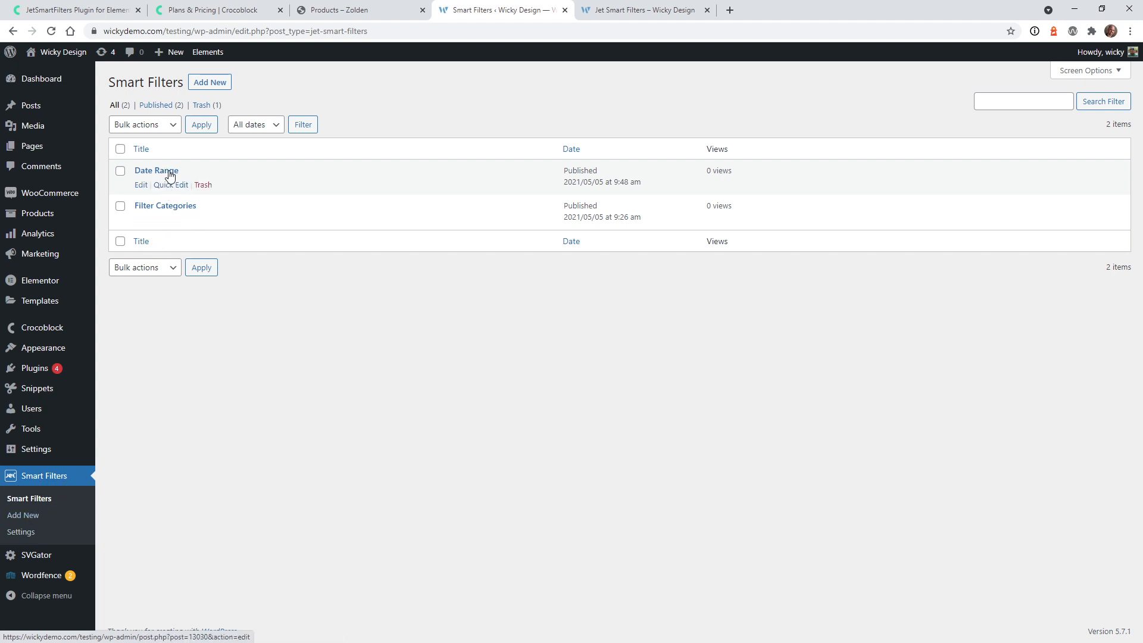
left_click(613, 10)
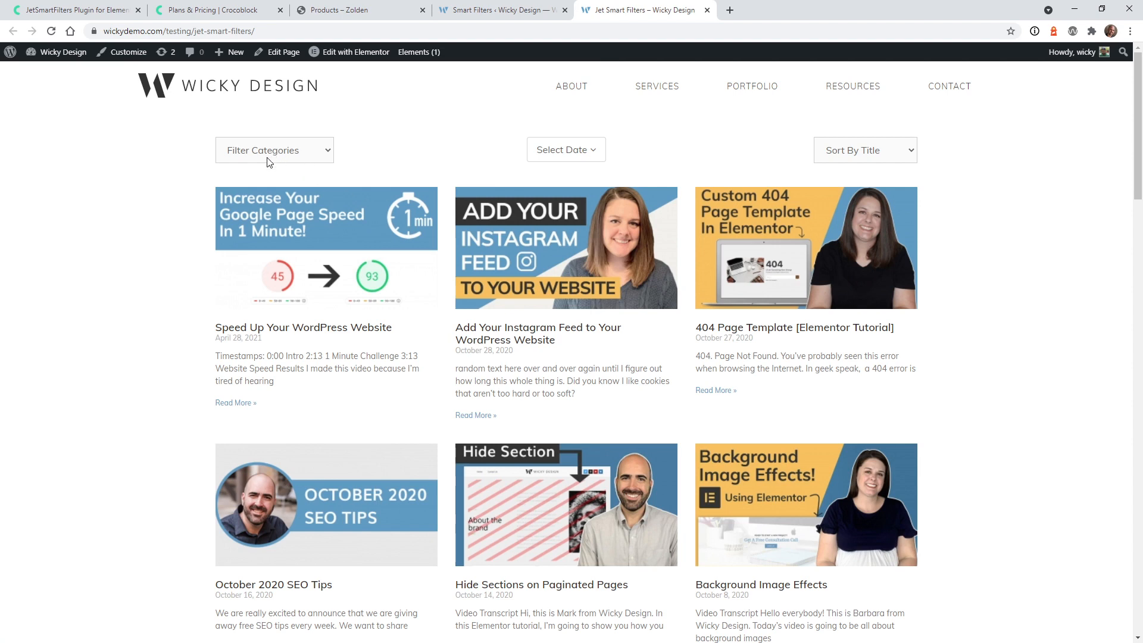
left_click(290, 143)
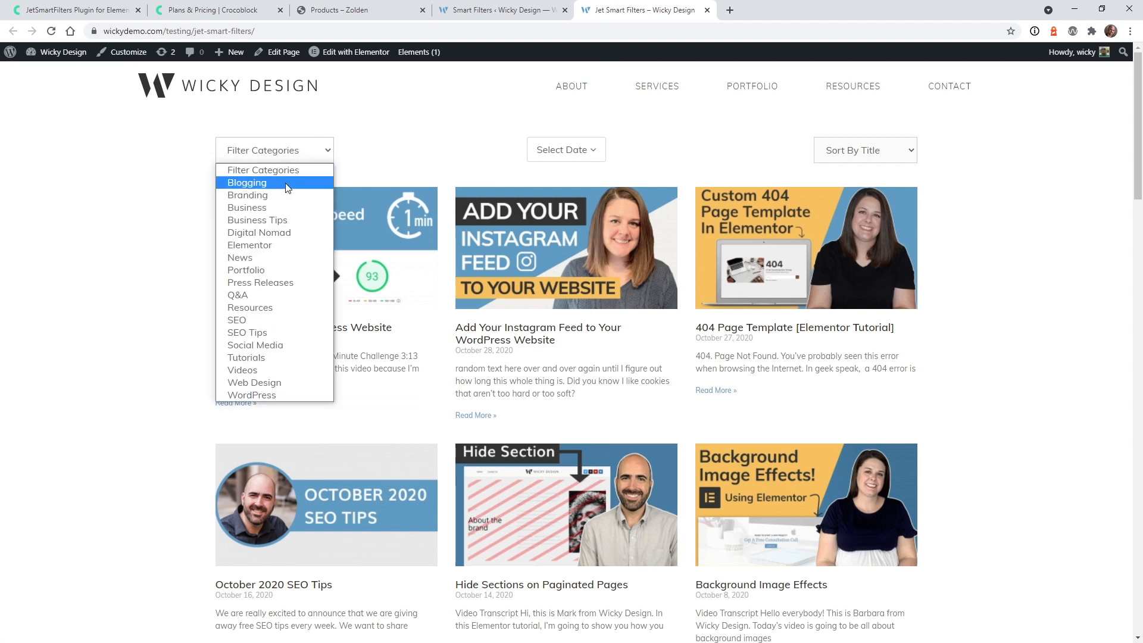
left_click(510, 153)
left_click(565, 152)
left_click(566, 152)
Step: Open the Filter Categories smart filter for editing in the WordPress admin
left_click(503, 10)
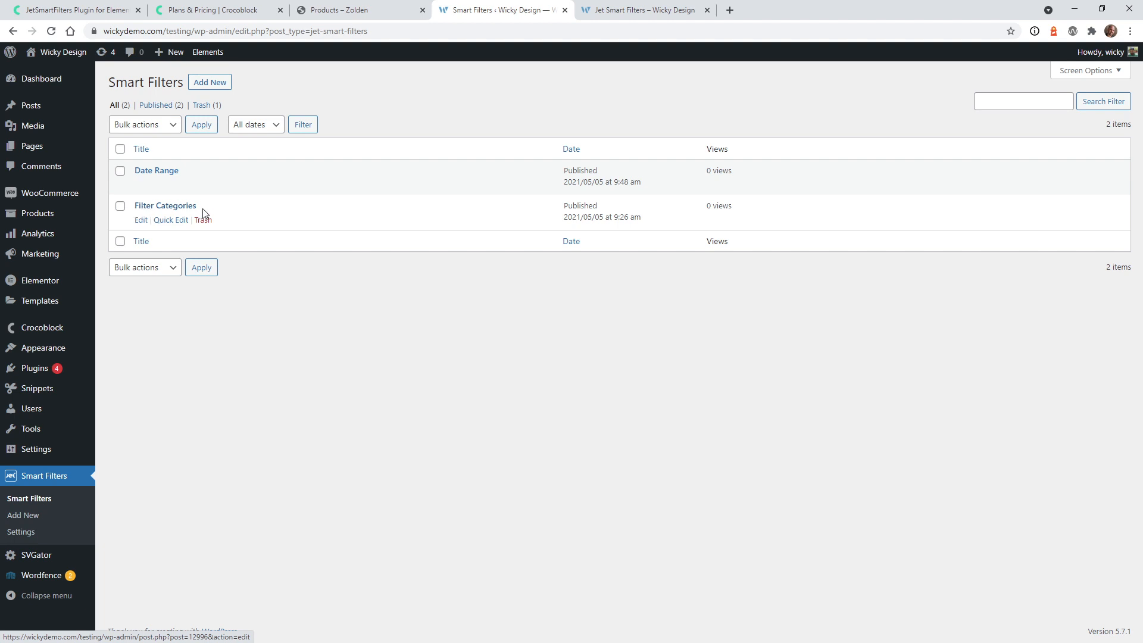
left_click(184, 207)
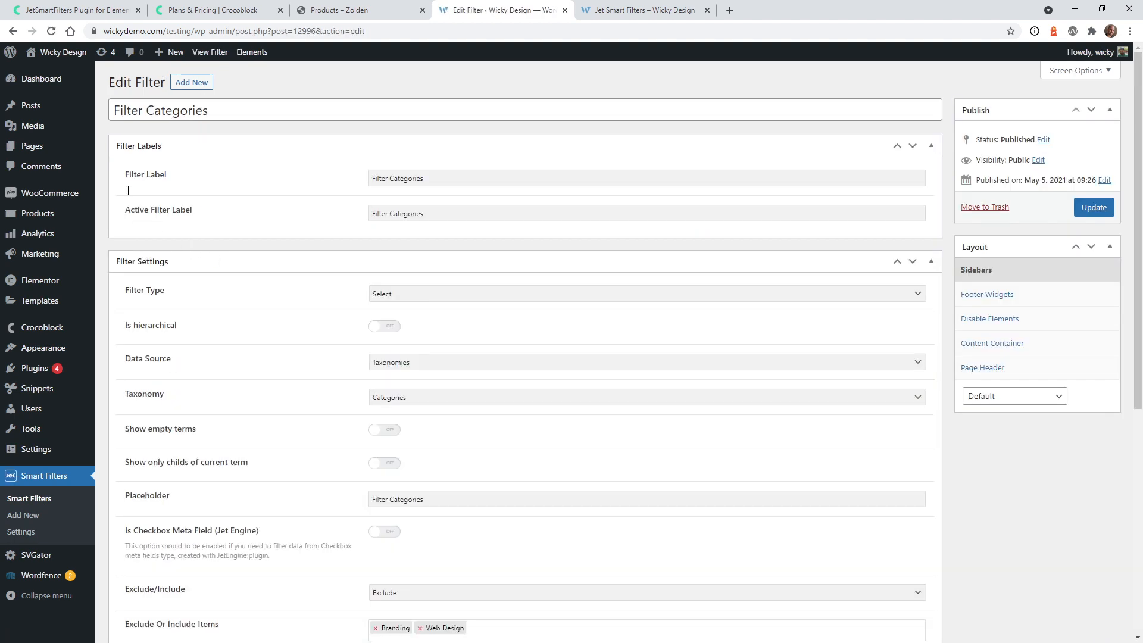
mouse_move(62, 106)
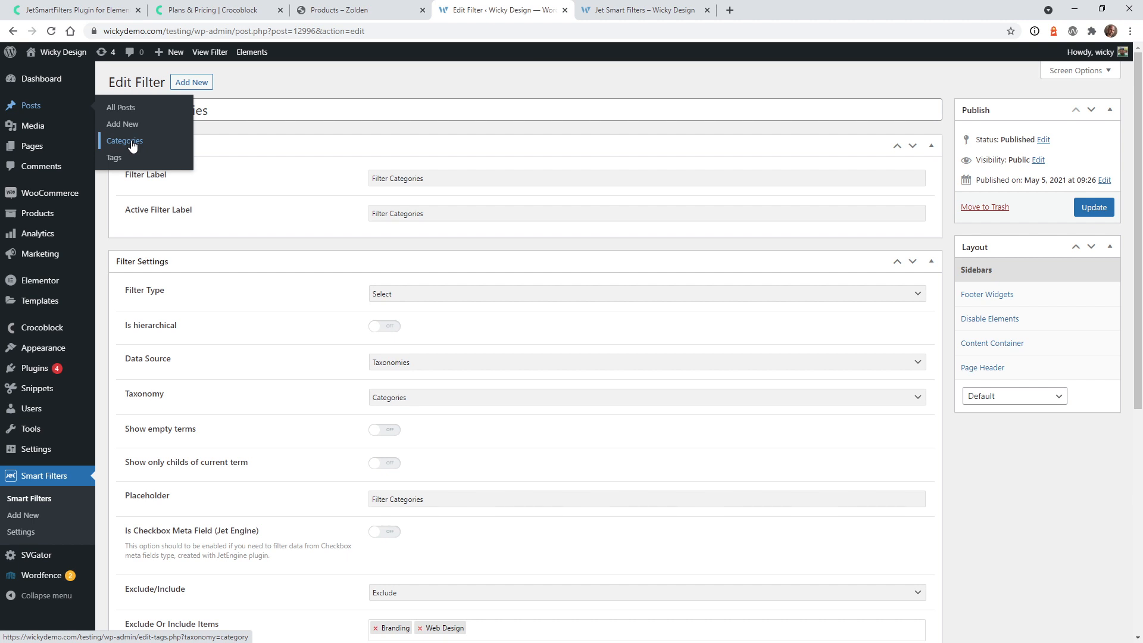
left_click(229, 109)
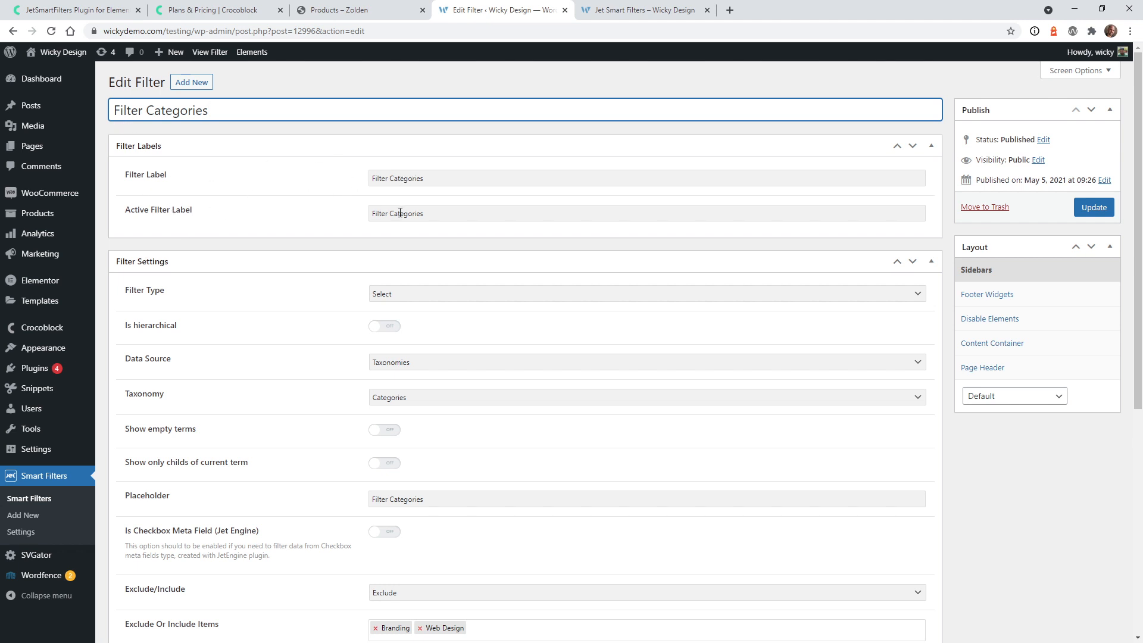
Step: Review the available filter types for Filter Categories and compare them with the category dropdown on the live page
left_click(415, 296)
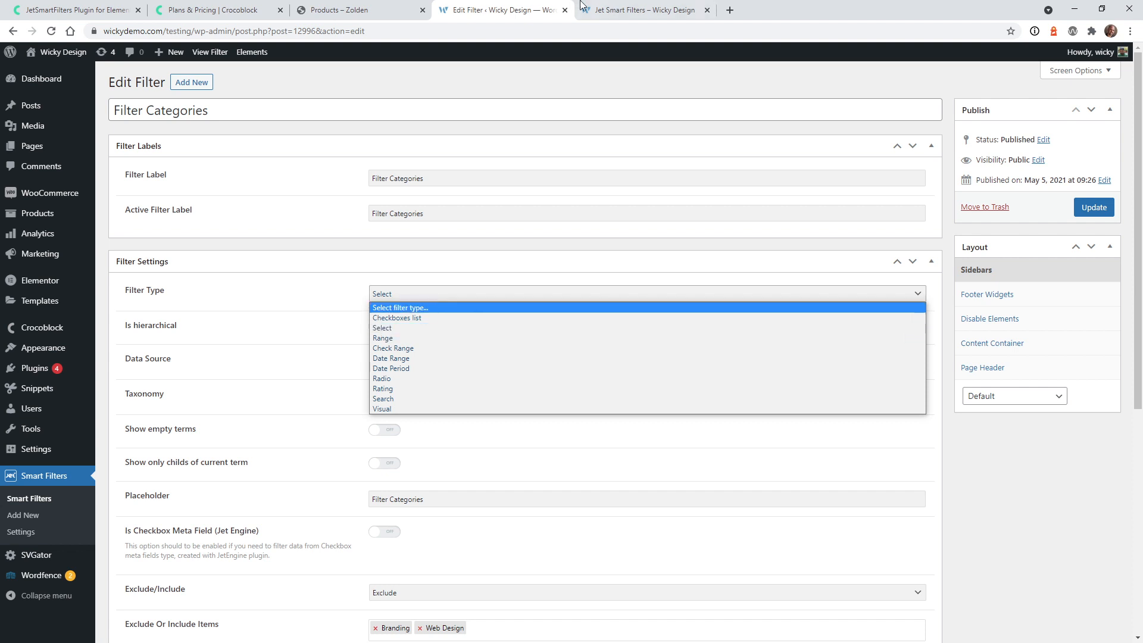
key("ctrl+Tab")
left_click(287, 152)
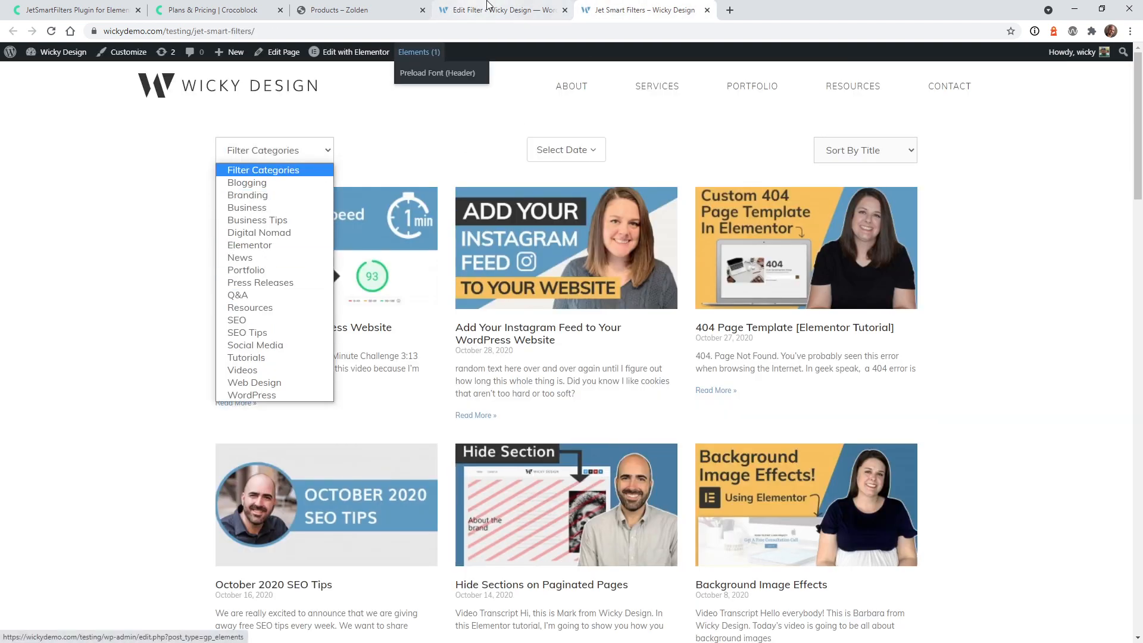
left_click(487, 9)
left_click(421, 295)
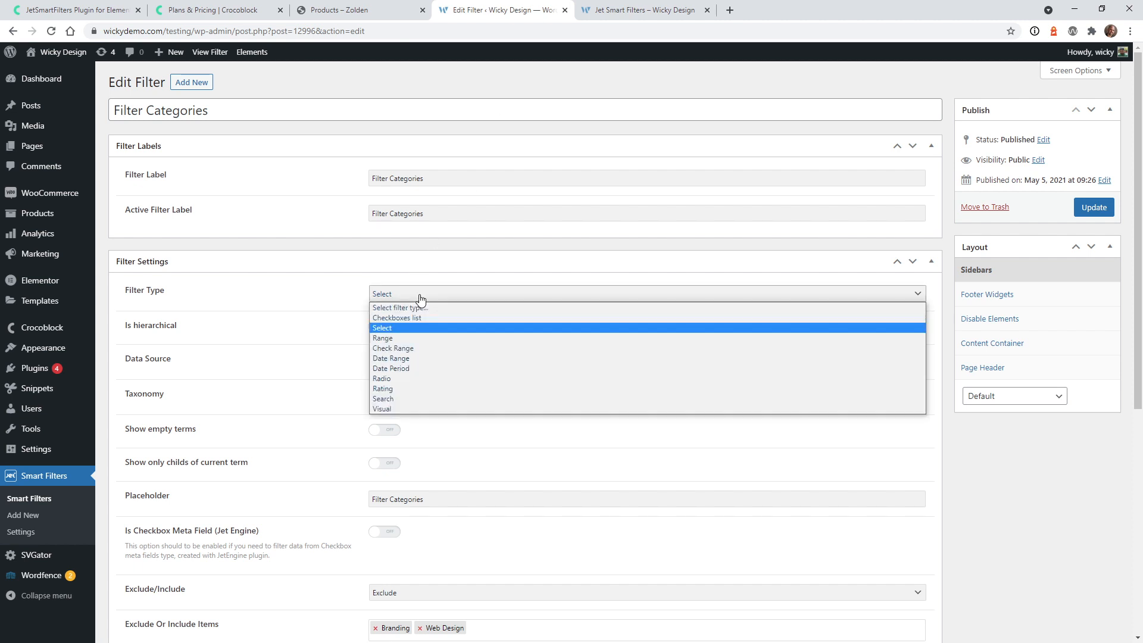
left_click(337, 260)
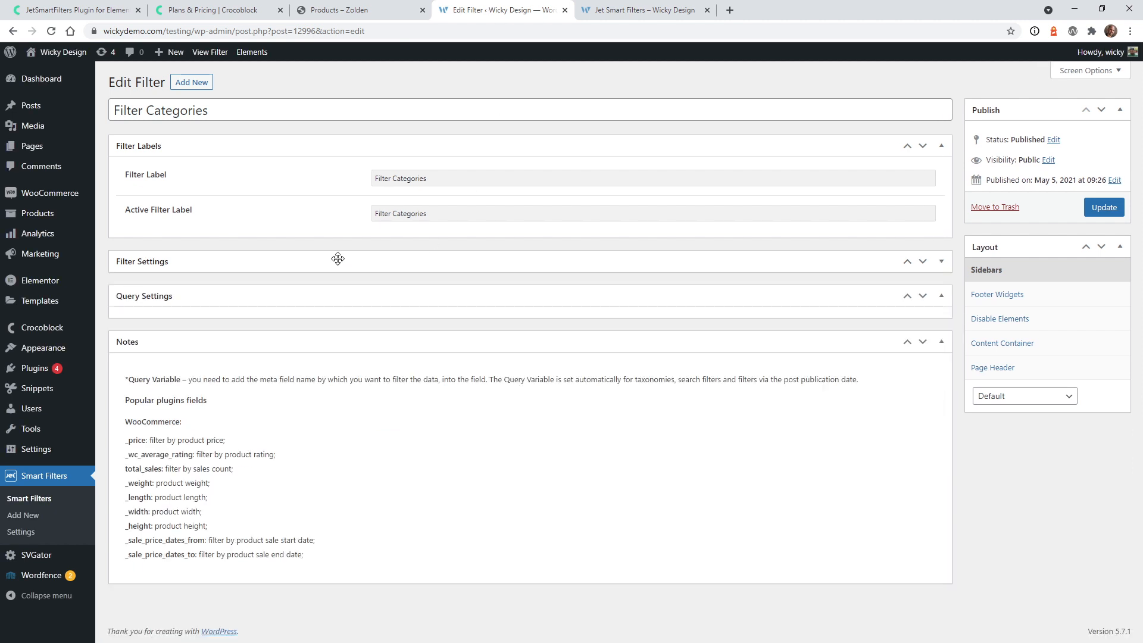
left_click(338, 263)
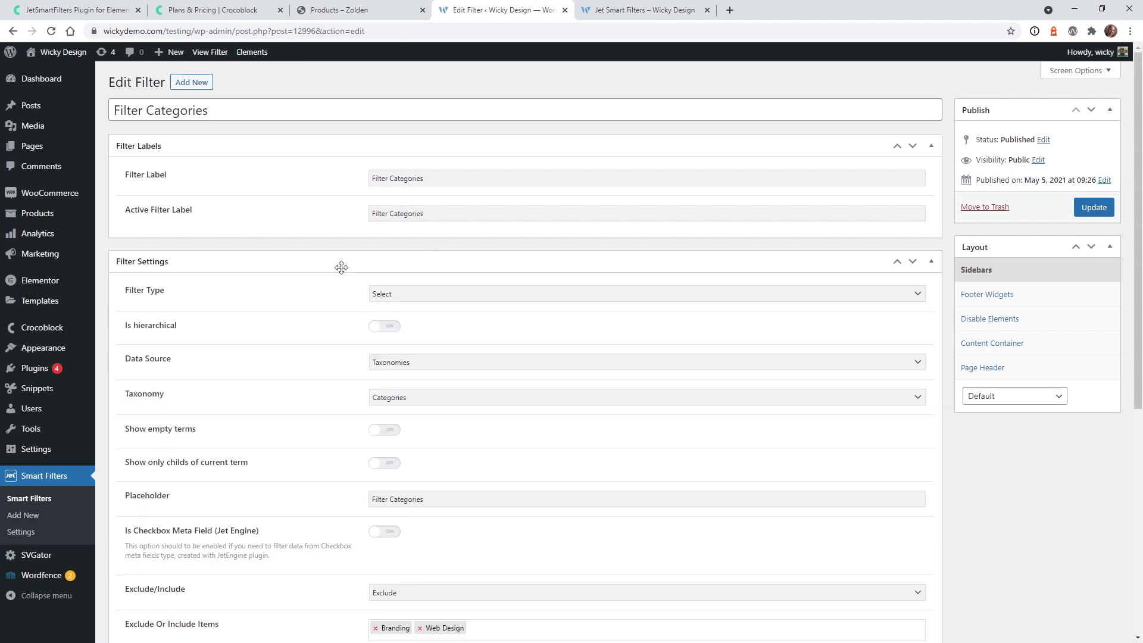
Step: Review the available data sources and taxonomies for the Filter Categories smart filter without changing them
left_click(394, 366)
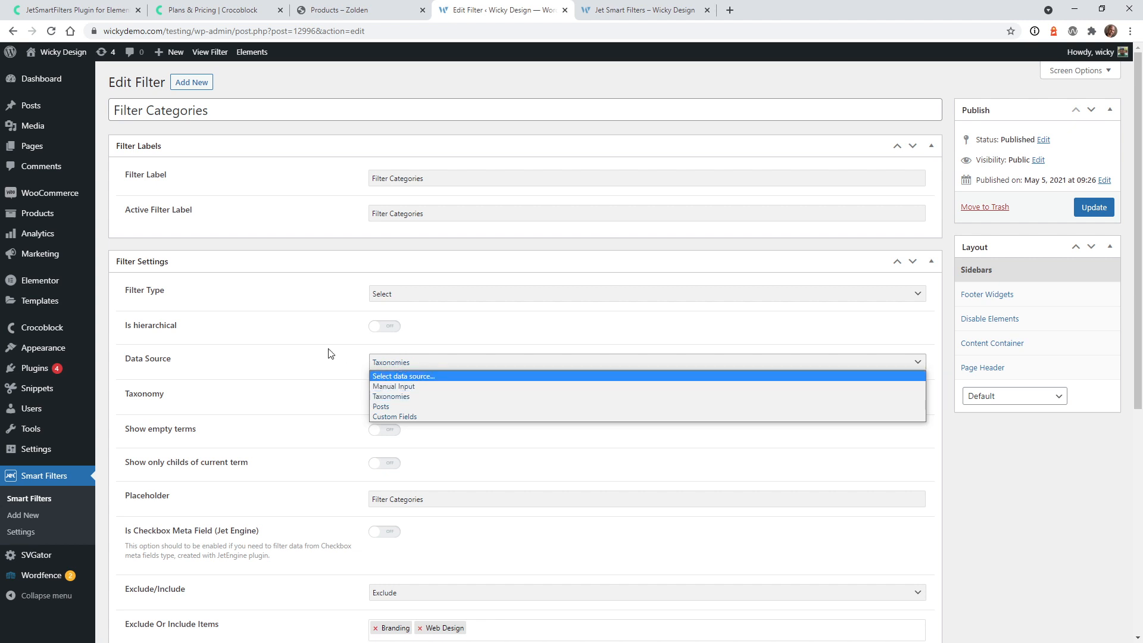
left_click(183, 363)
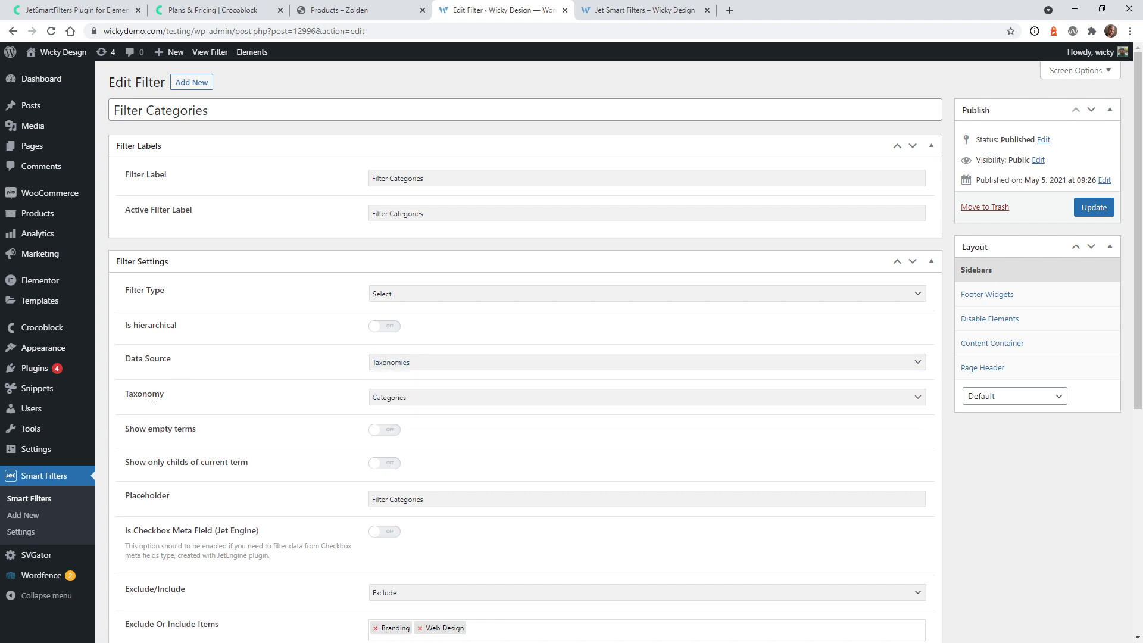
left_click(394, 399)
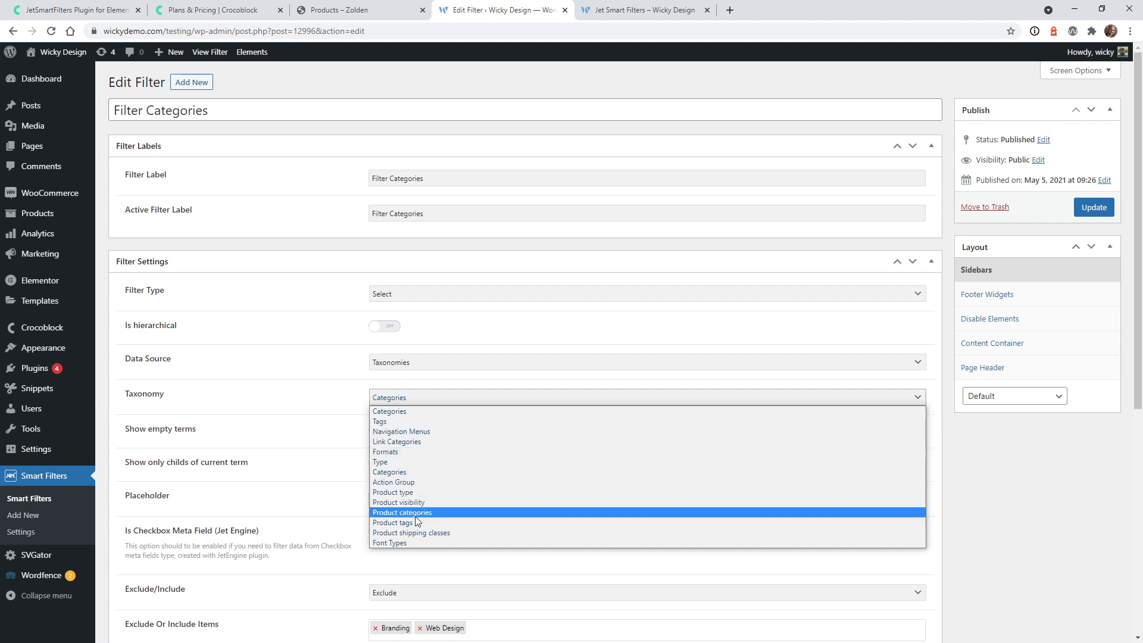
left_click(225, 402)
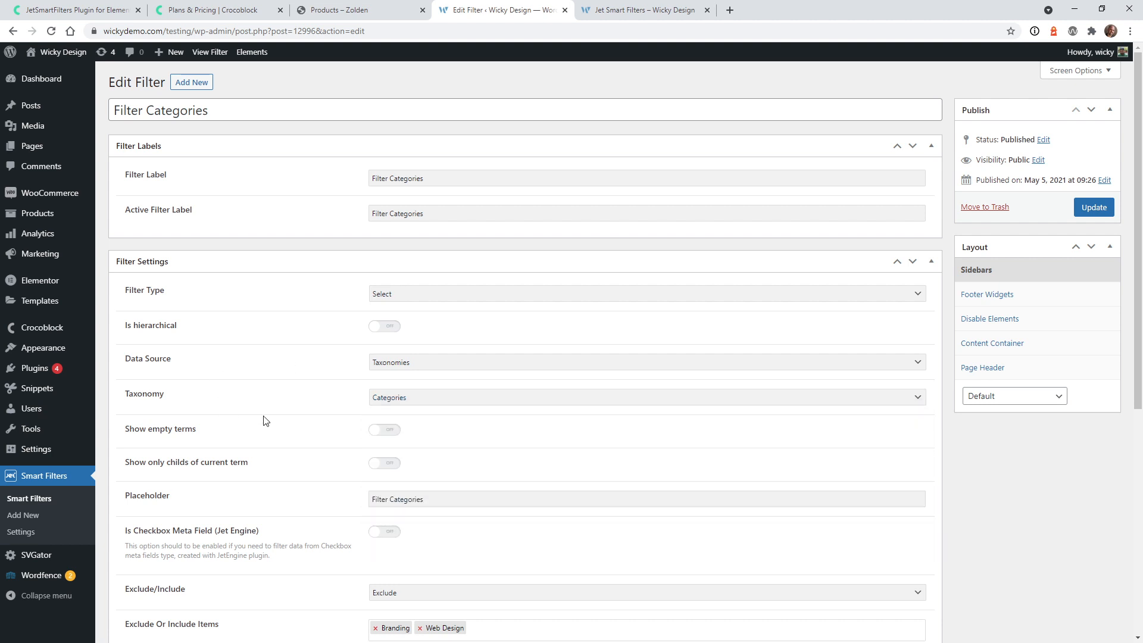
Step: Compare the Filter Categories placeholder setting with the category dropdown on the live test page
scroll(296, 438, "down", 2)
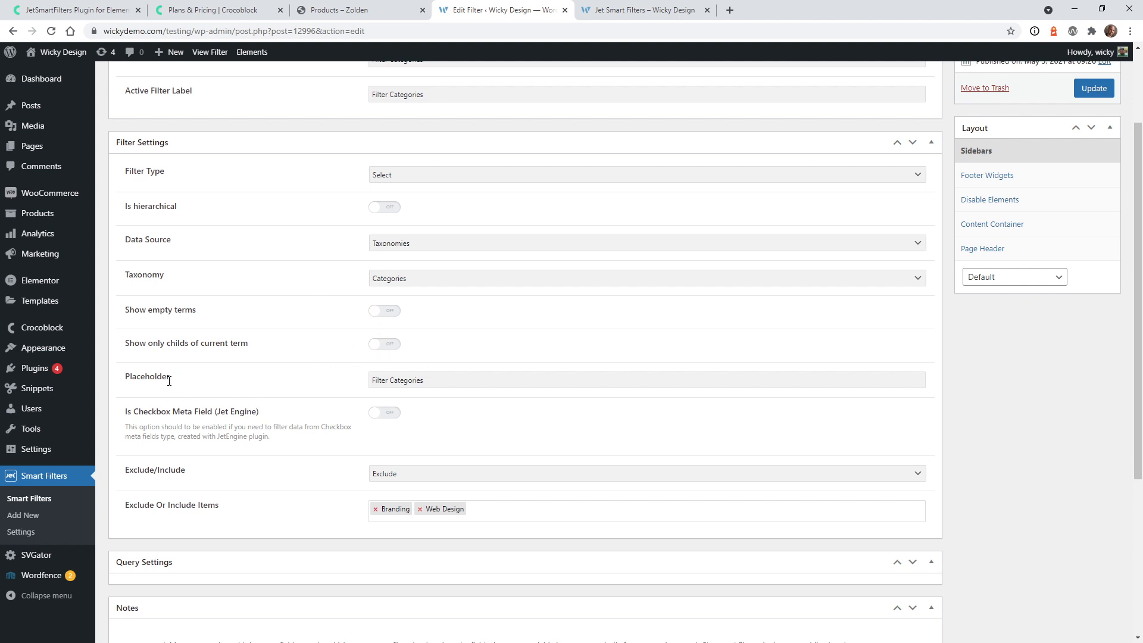
left_click(631, 18)
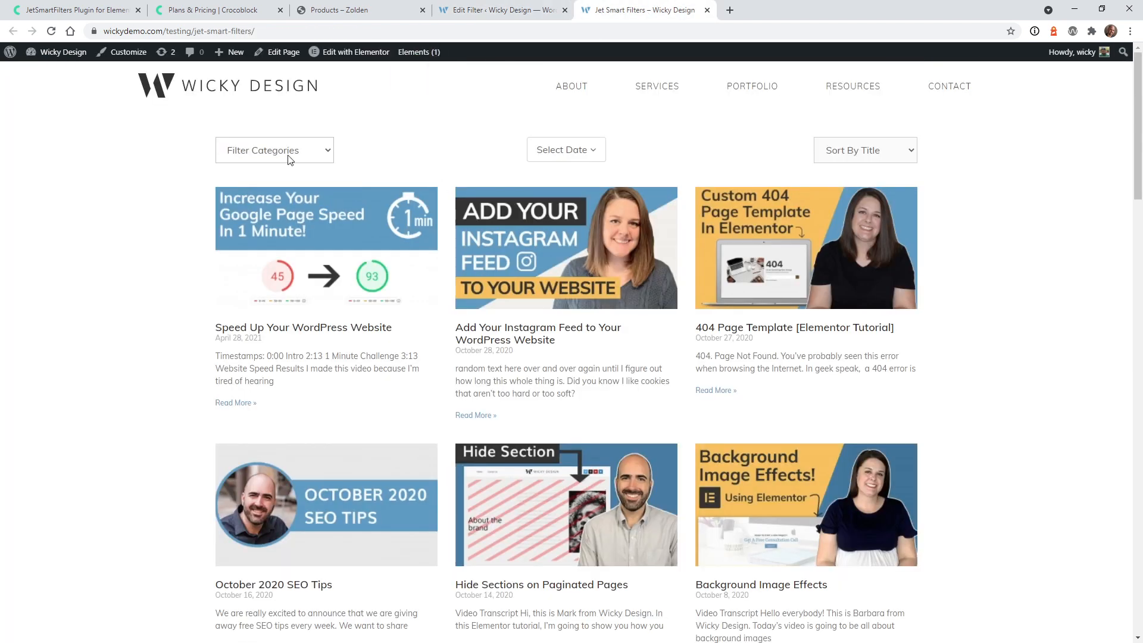
left_click(486, 9)
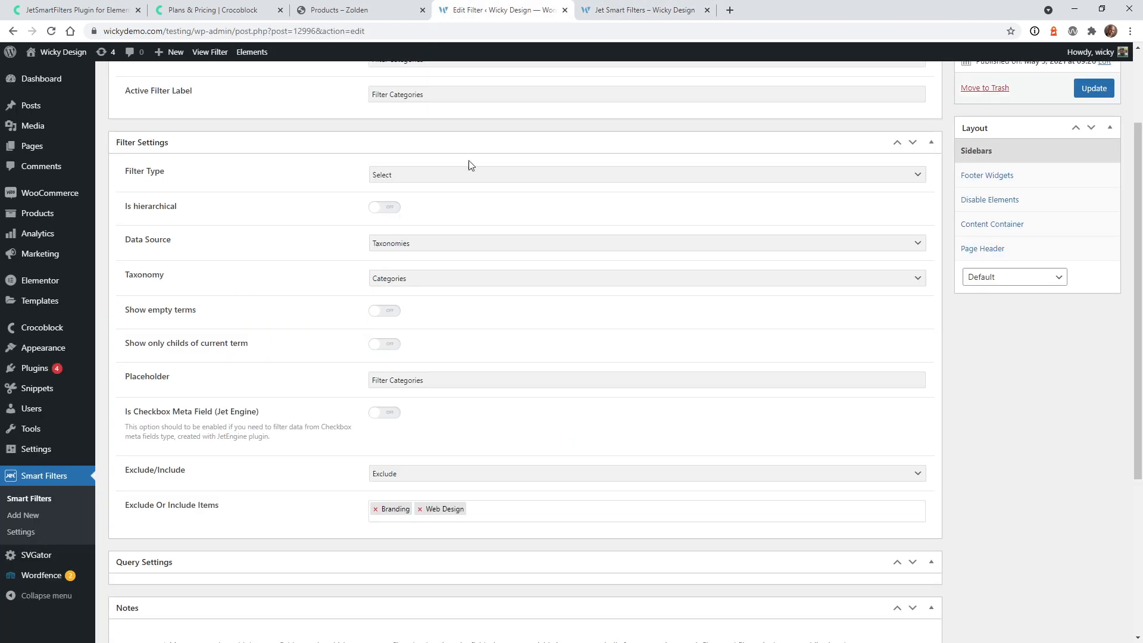
left_click(385, 377)
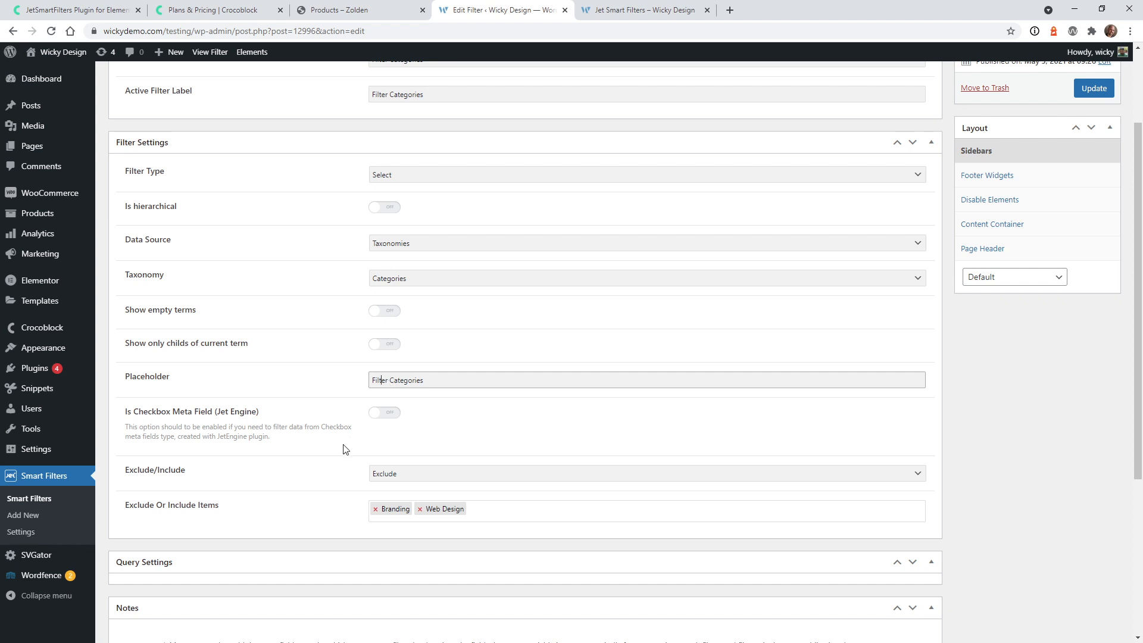
Step: Review the Exclude/Include options and the category items listed for the Filter Categories filter
scroll(343, 448, "down", 2)
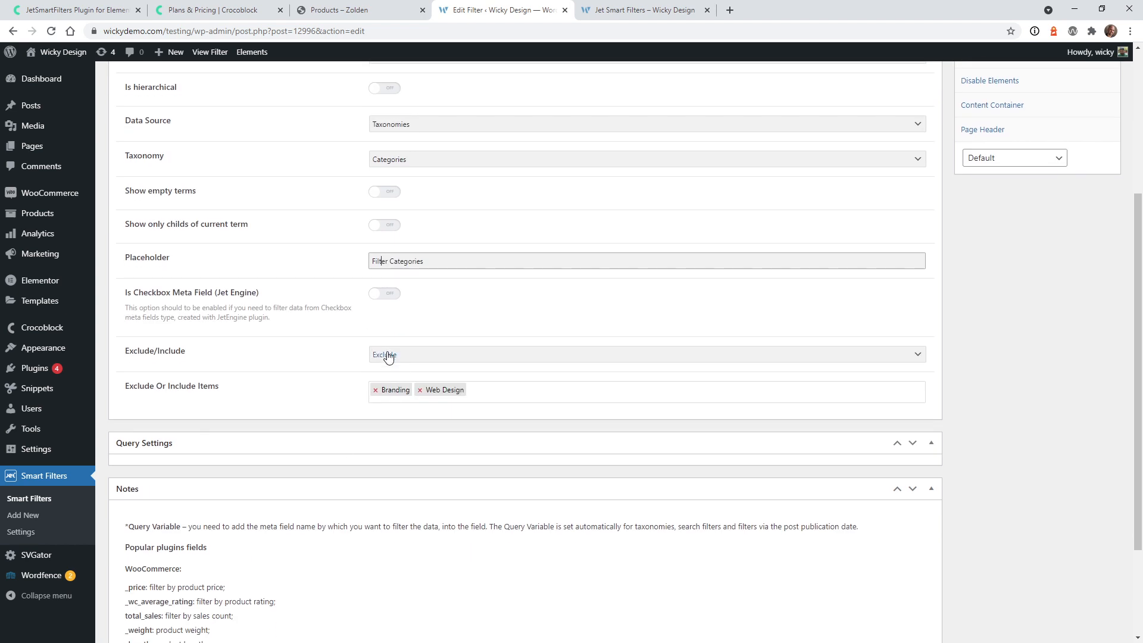
left_click(402, 357)
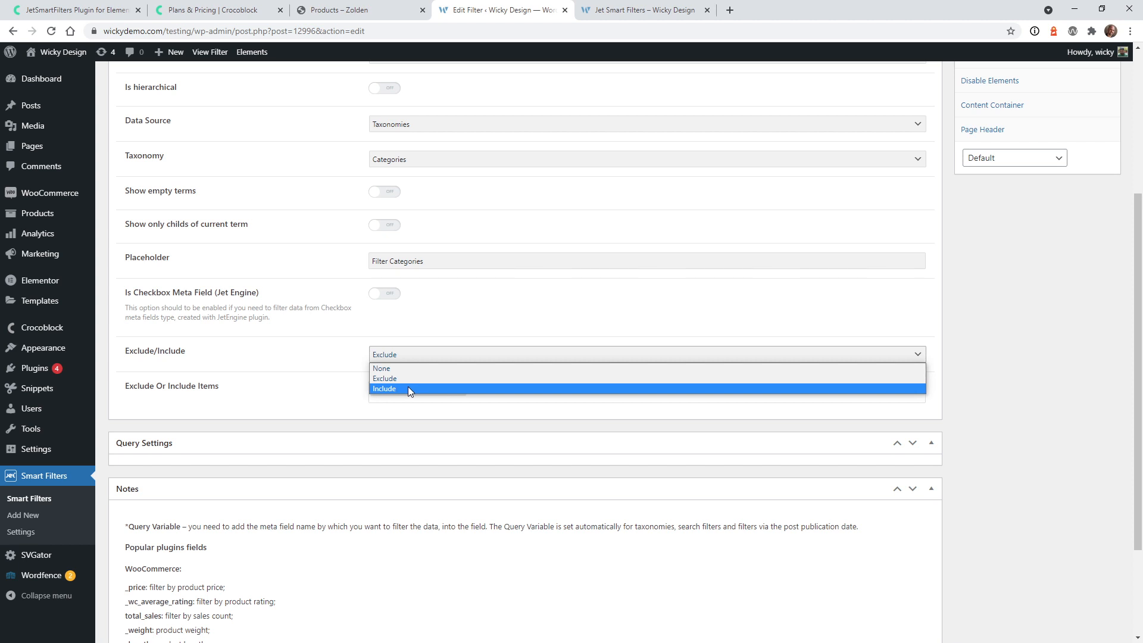
left_click(317, 370)
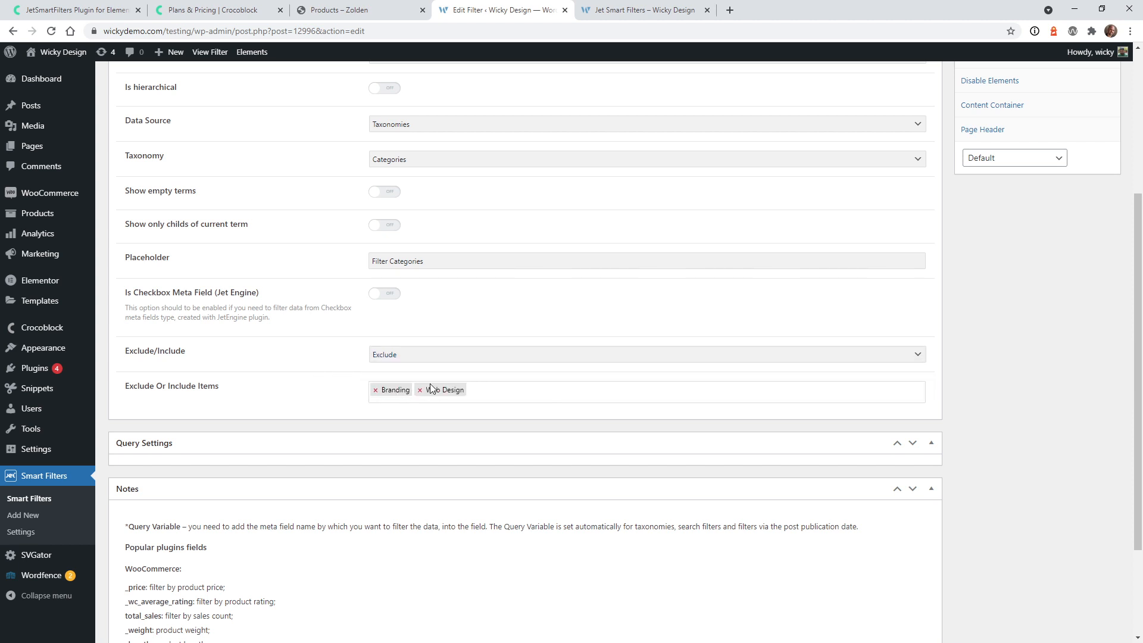
scroll(508, 495, "up", 4)
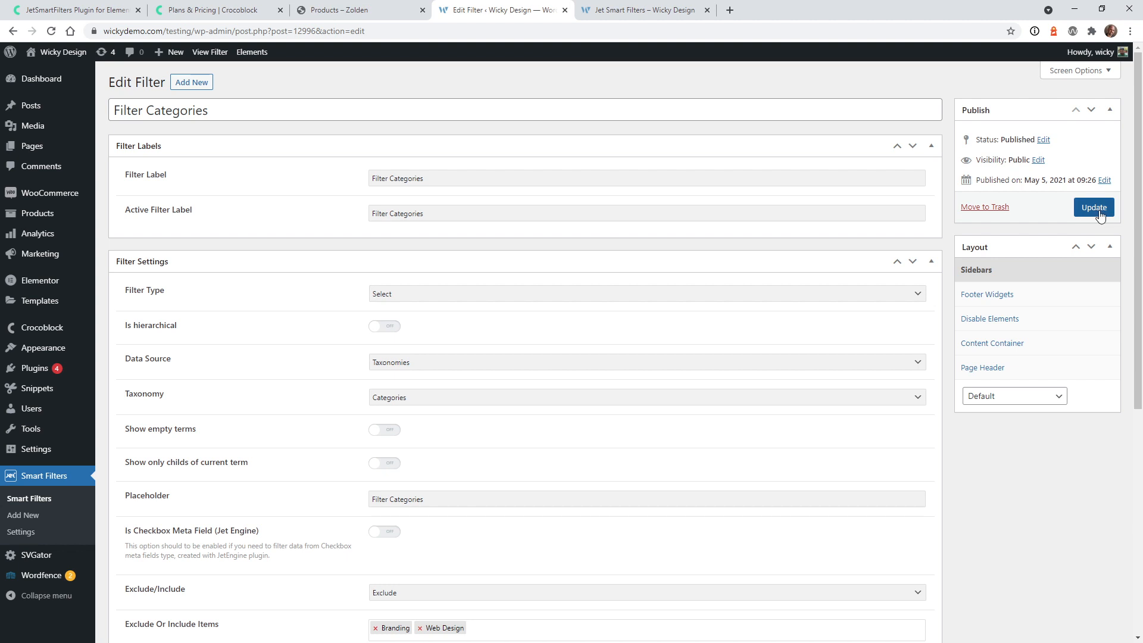
Step: Return to the Smart Filters list, expand the date picker on the live page, and open the Date Range filter for editing
left_click(37, 503)
left_click(642, 10)
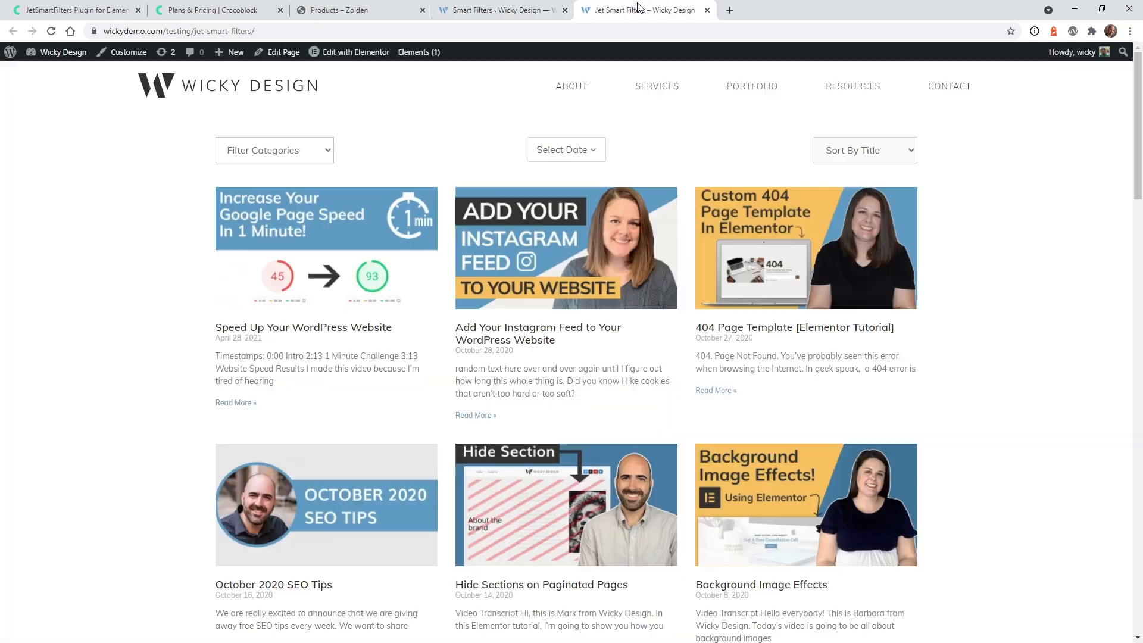
left_click(567, 150)
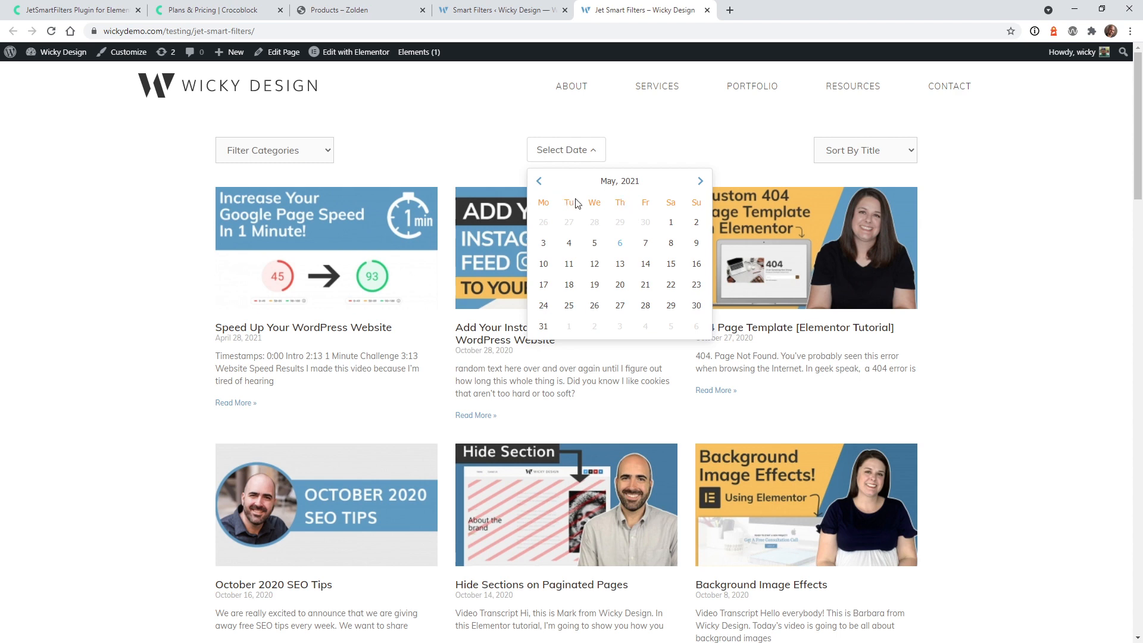
left_click(517, 12)
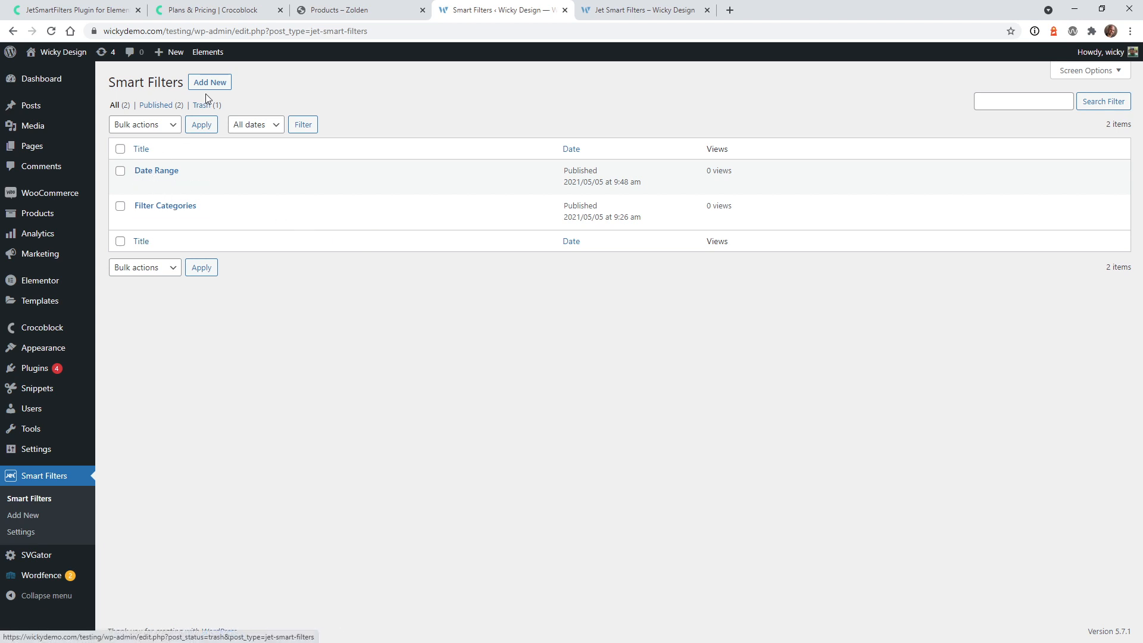
left_click(158, 171)
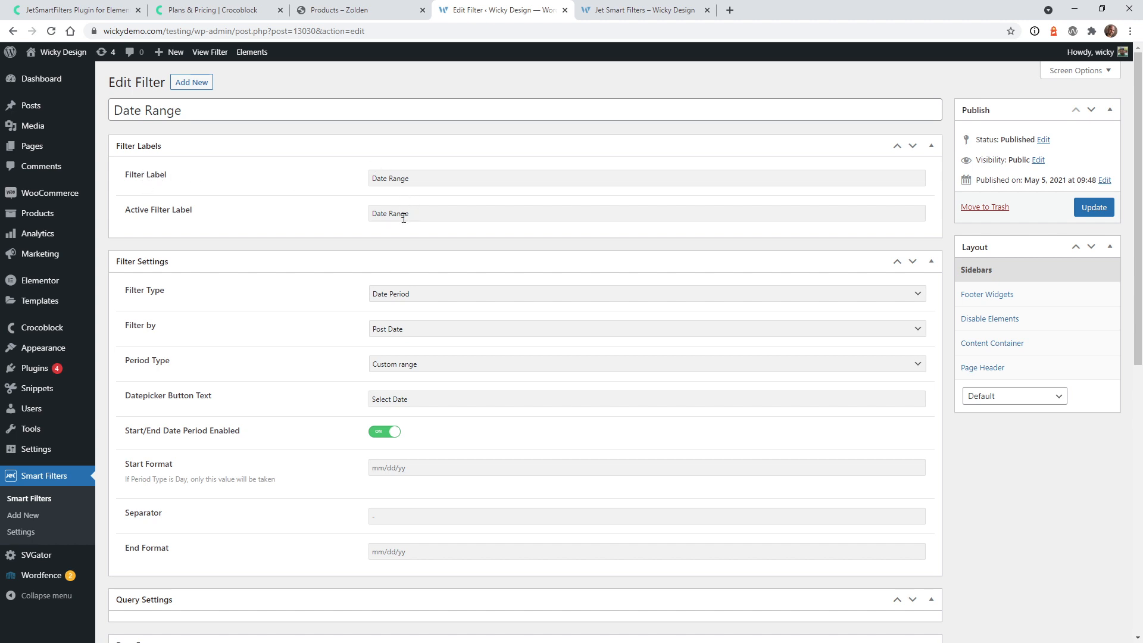
Step: Review the Filter Type and Filter by options of Date Range and check the post dates on the live page
left_click(415, 298)
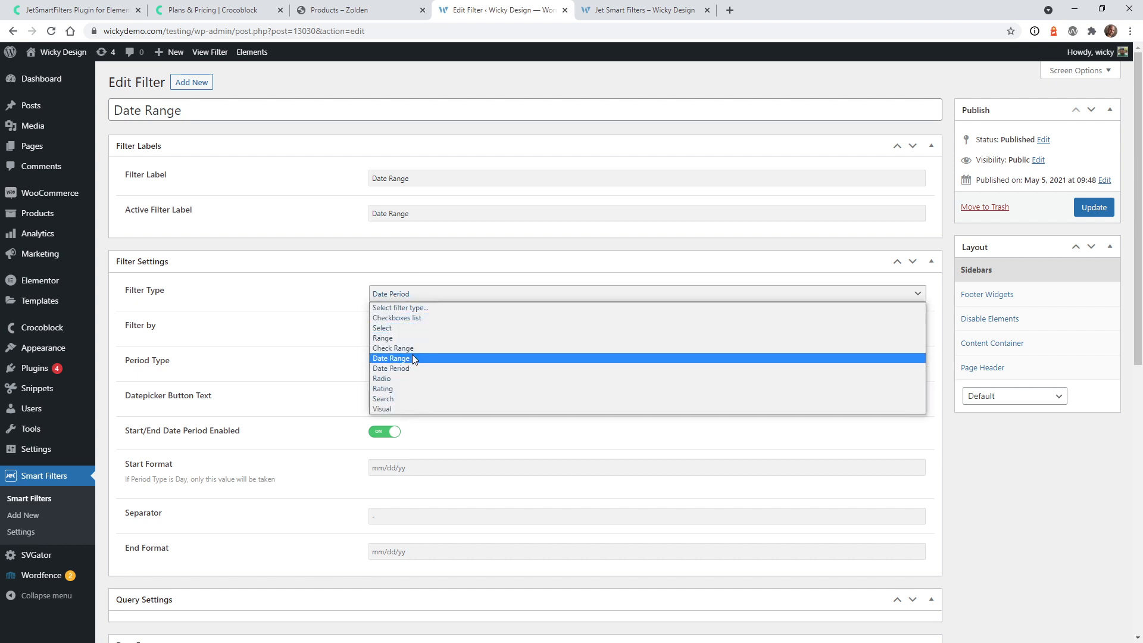
left_click(268, 304)
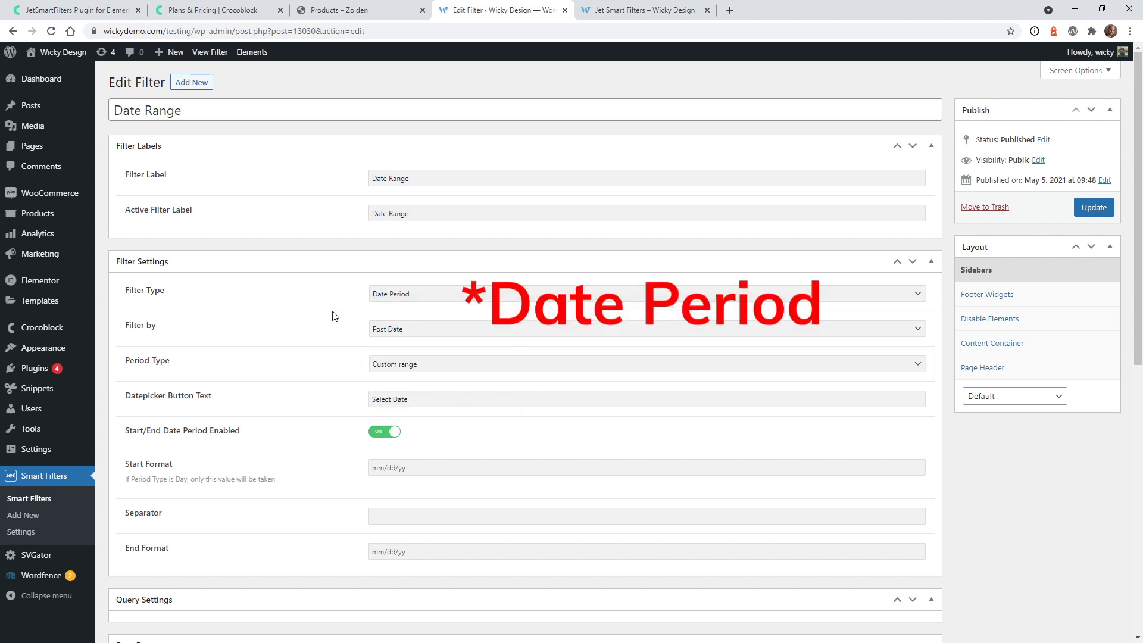
left_click(410, 334)
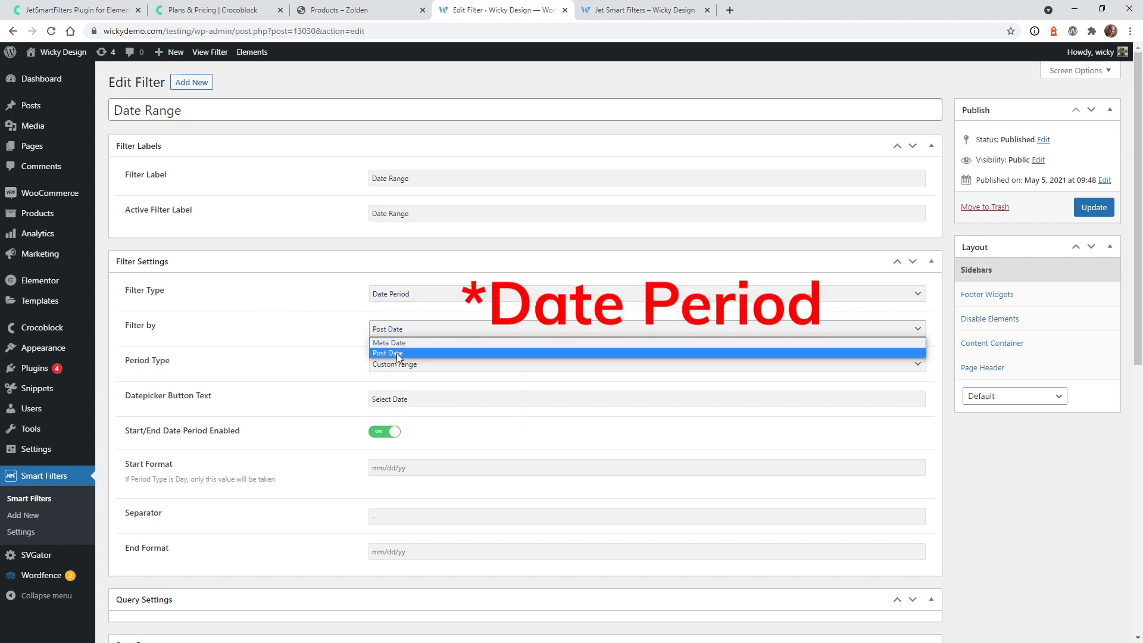
left_click(272, 329)
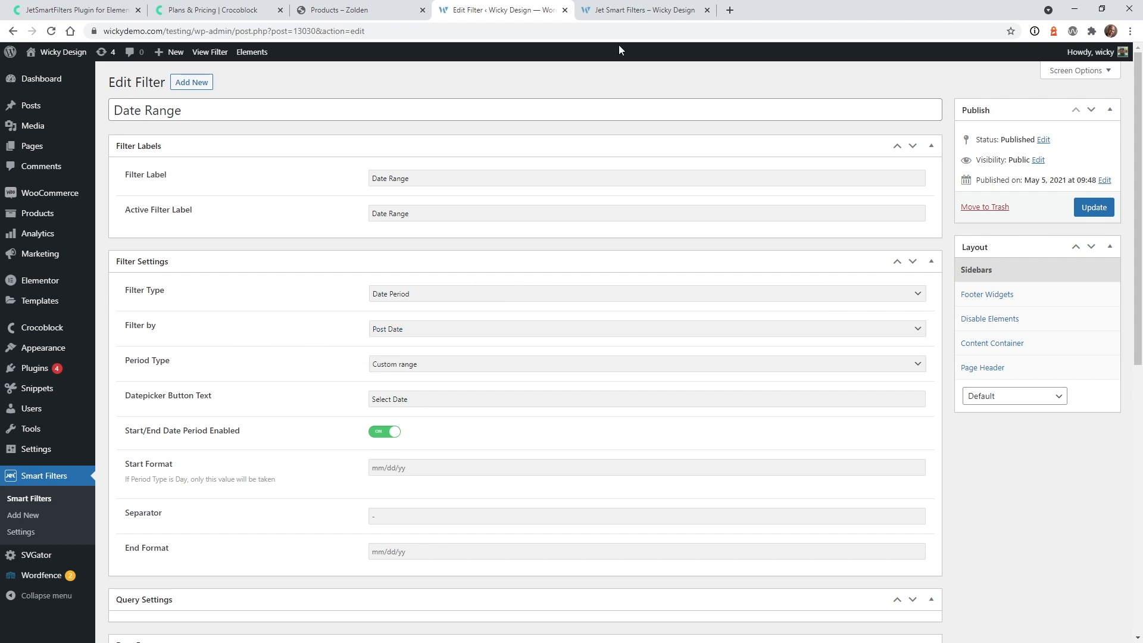
left_click(634, 10)
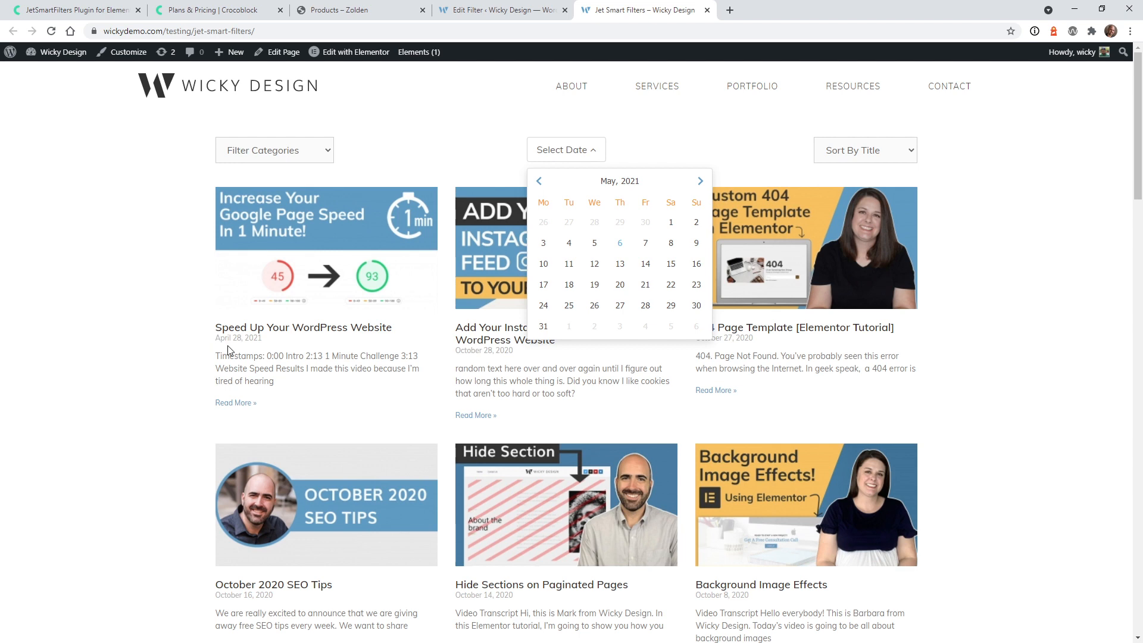
left_click(509, 11)
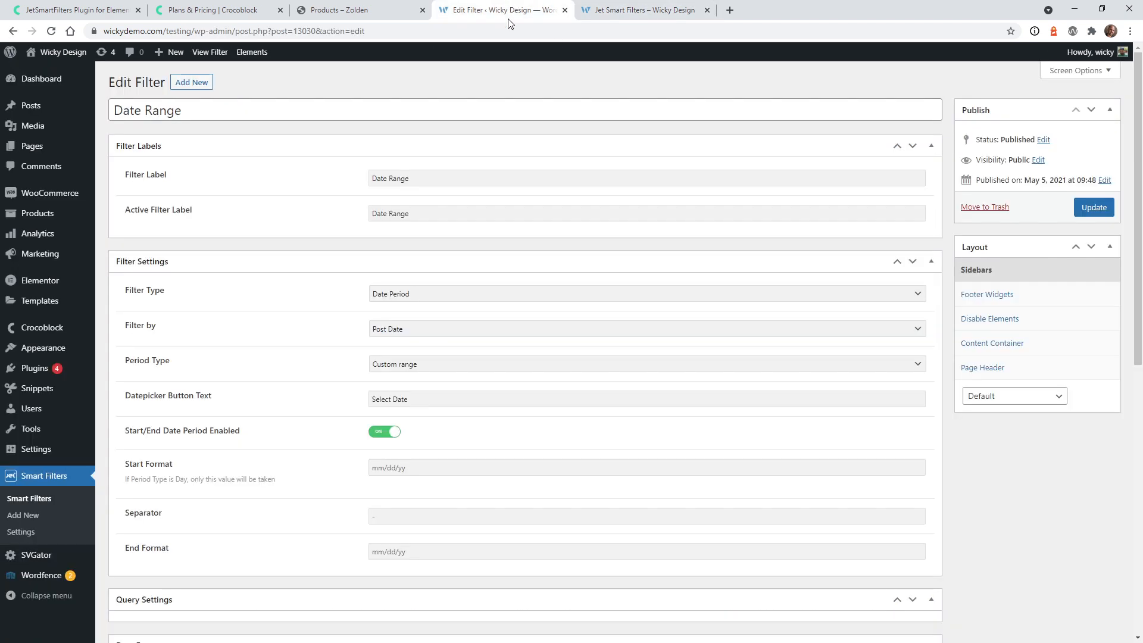
Step: Review the Period Type options of Date Range and compare its datepicker button text with the live page
left_click(388, 365)
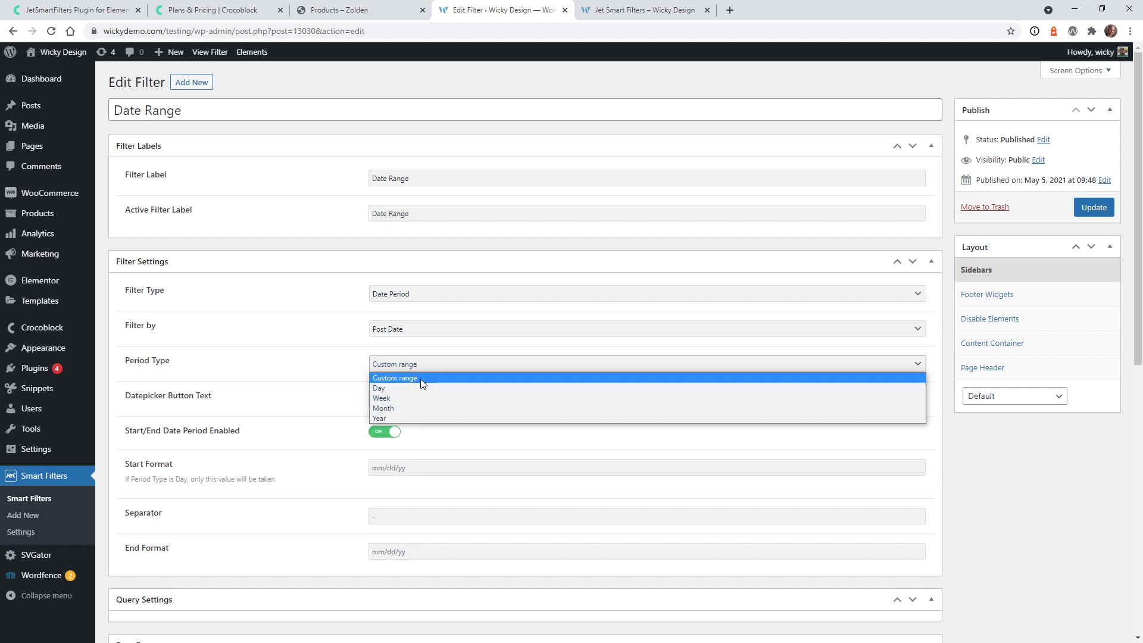
left_click(273, 375)
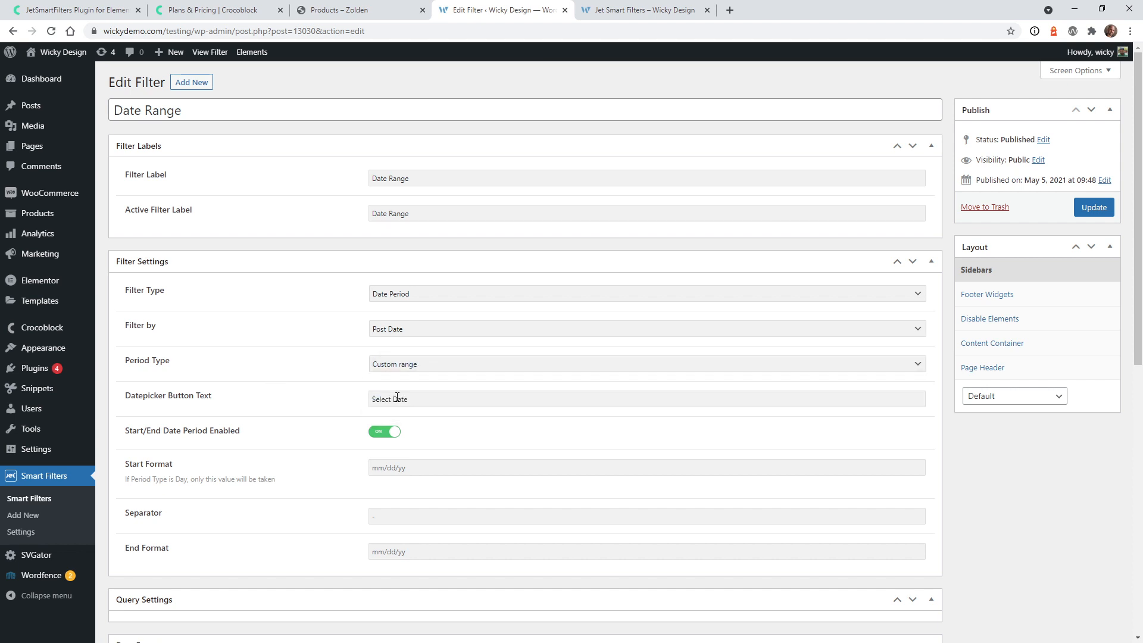
left_click_drag(405, 397, 366, 413)
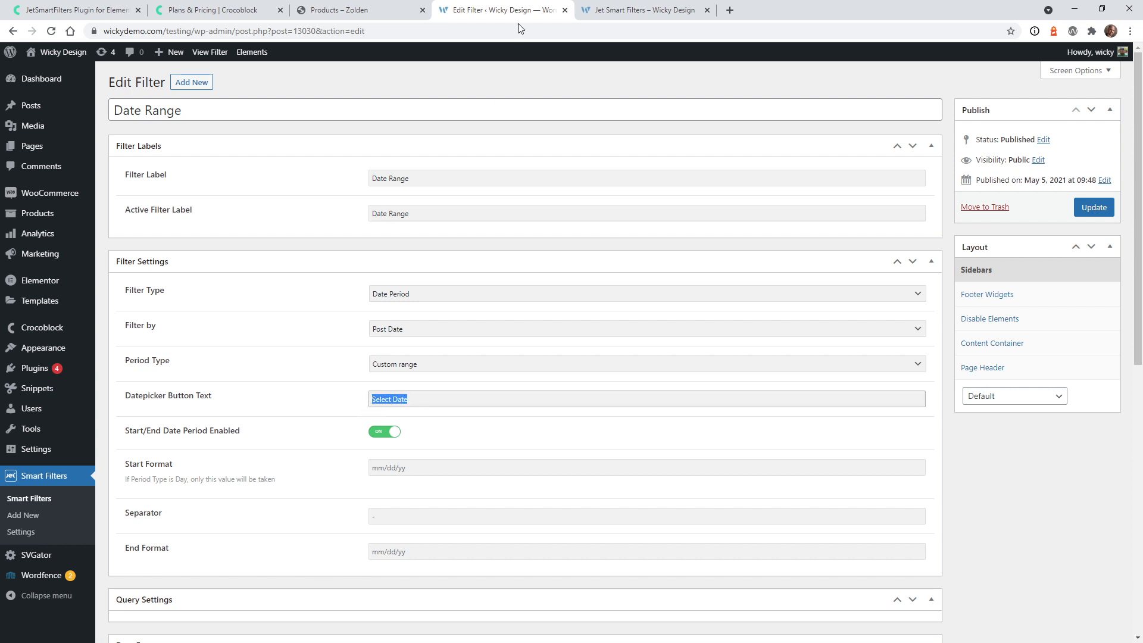
left_click(626, 10)
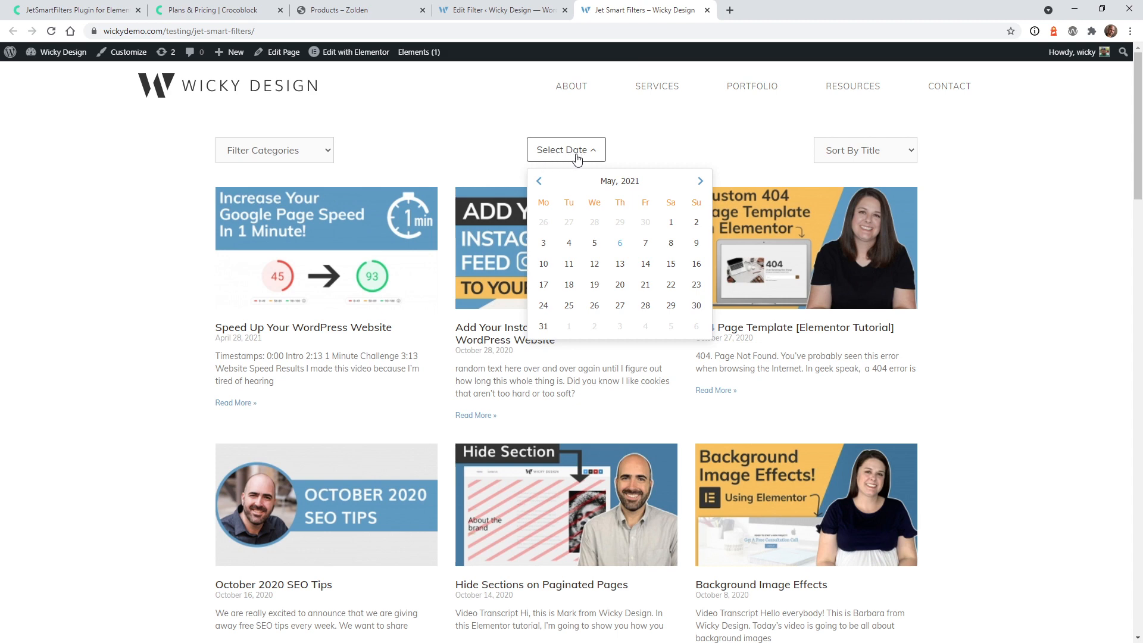
left_click(506, 10)
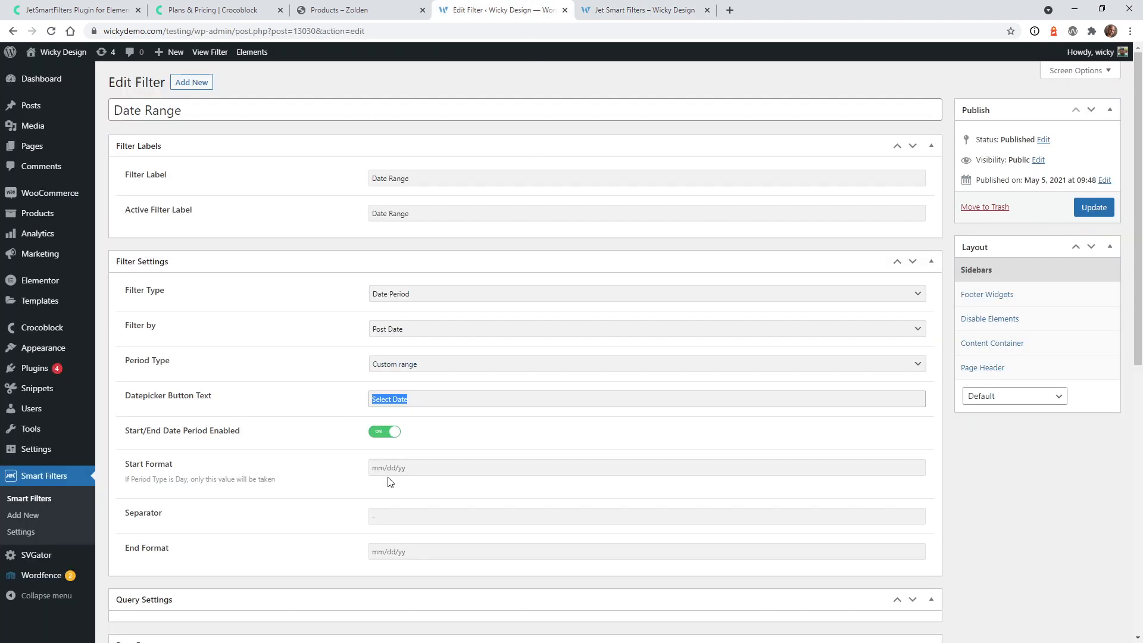
Step: Read the date format reference for the Date Range filter and return to the Smart Filters list
scroll(292, 509, "down", 4)
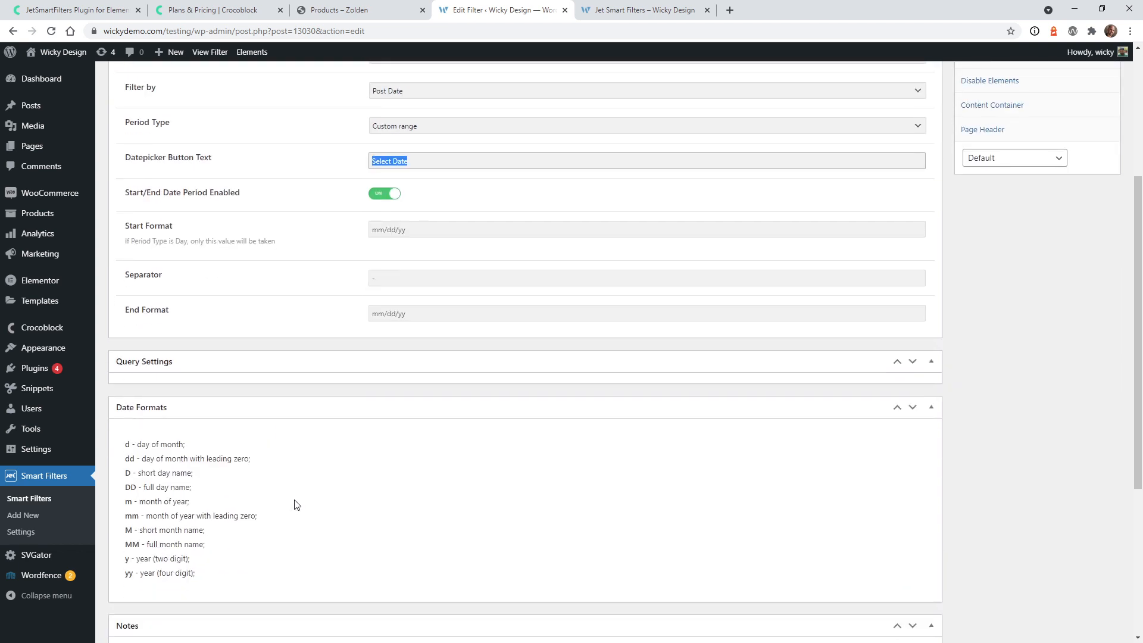
scroll(297, 505, "up", 4)
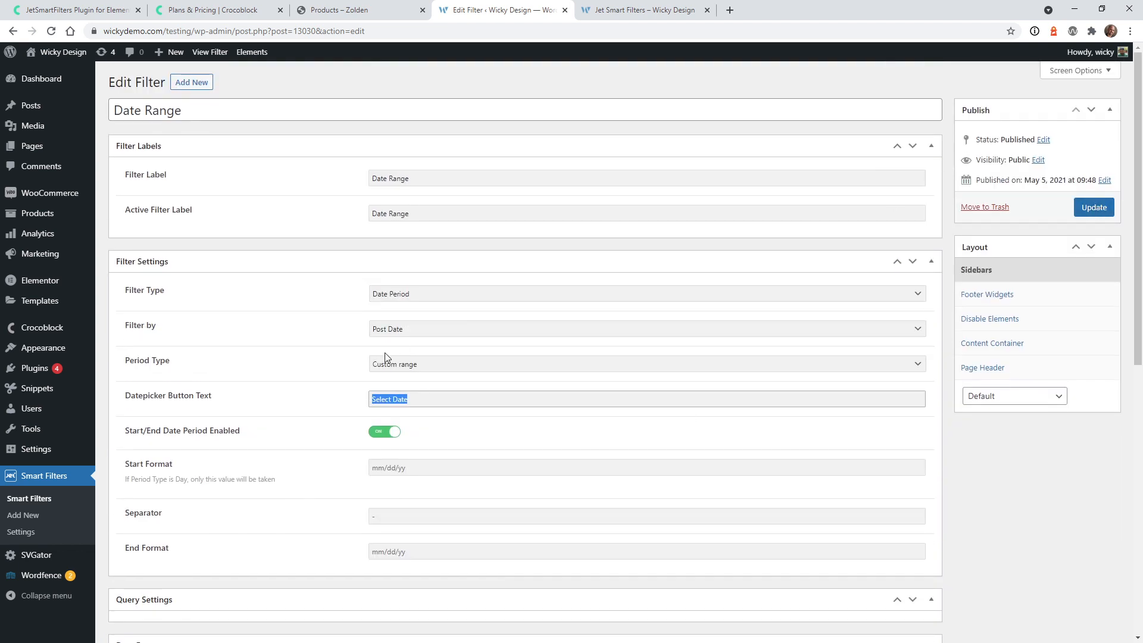
left_click(52, 497)
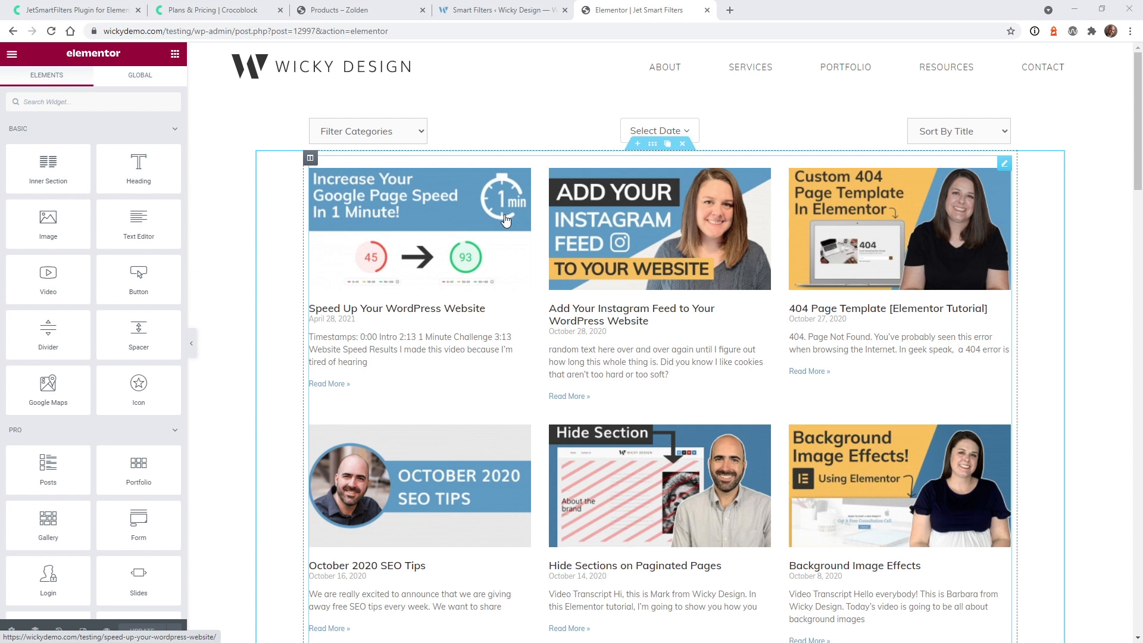
Step: Open the Posts widget's settings in the Elementor editor and examine its Query section, including the Query ID
left_click(1004, 164)
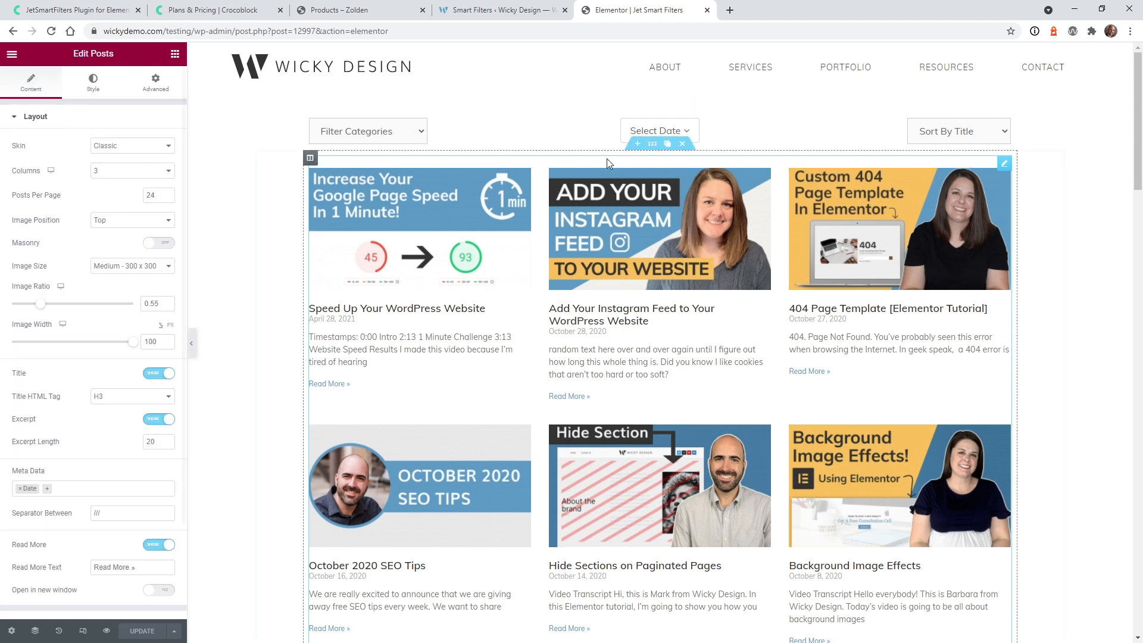
scroll(66, 442, "down", 2)
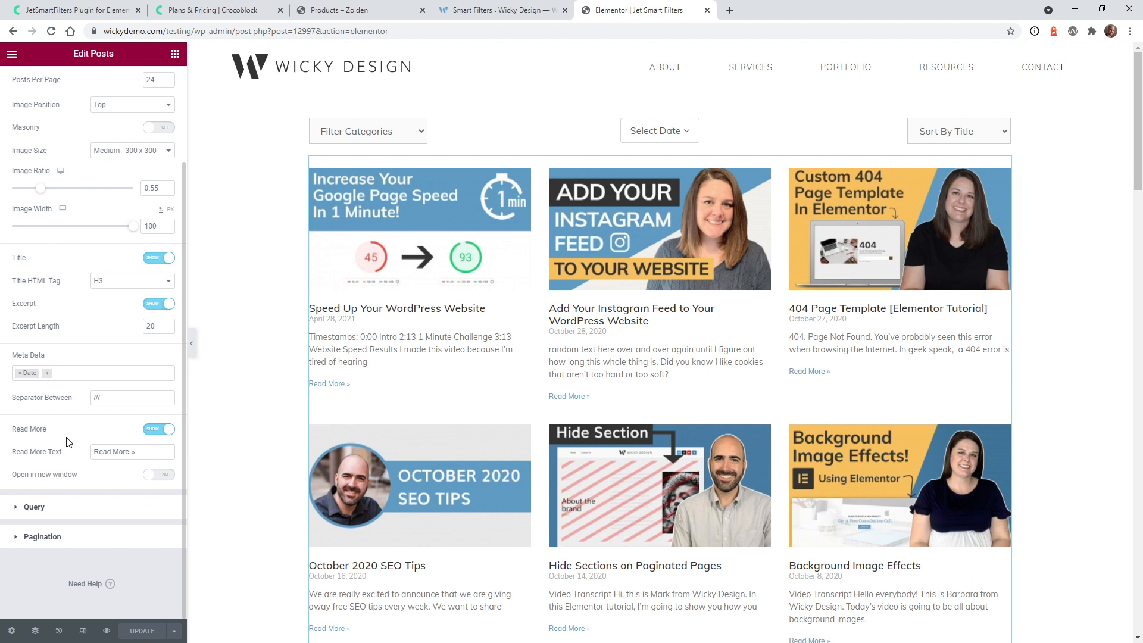
left_click(78, 507)
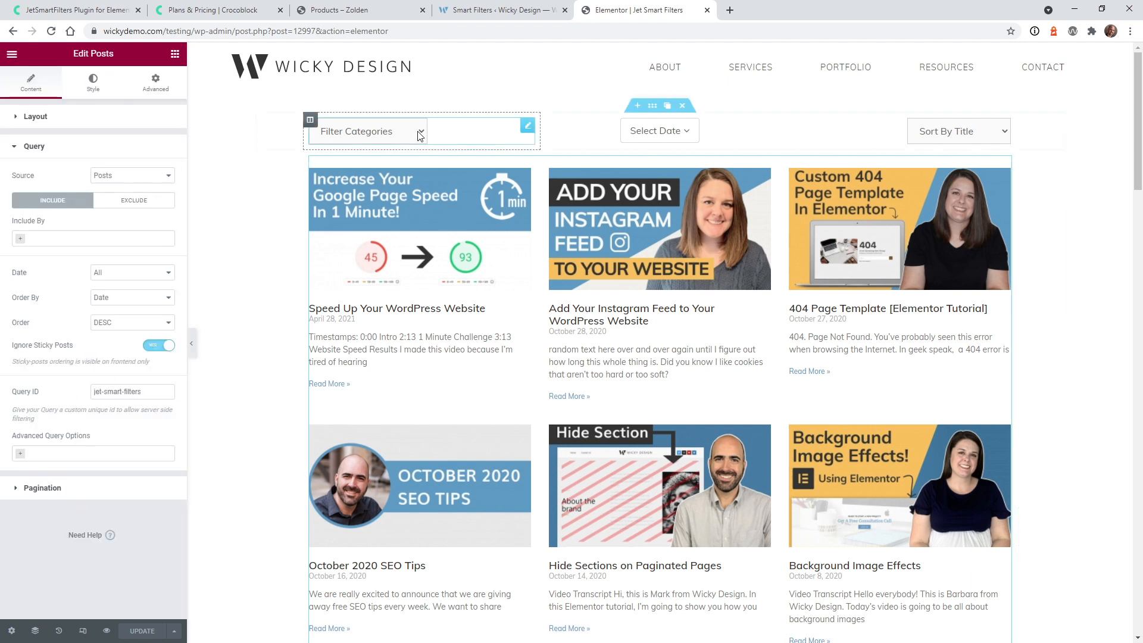
Step: Inspect the content settings of the category Select Filter and the Date Period Filter widgets above the posts
left_click(492, 131)
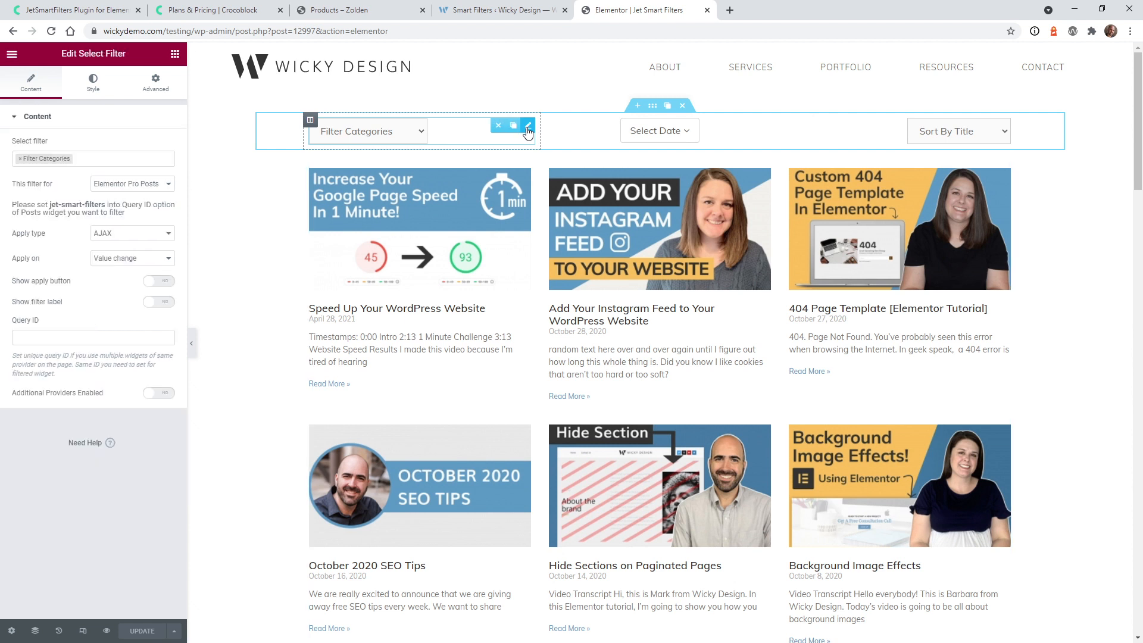
left_click(763, 126)
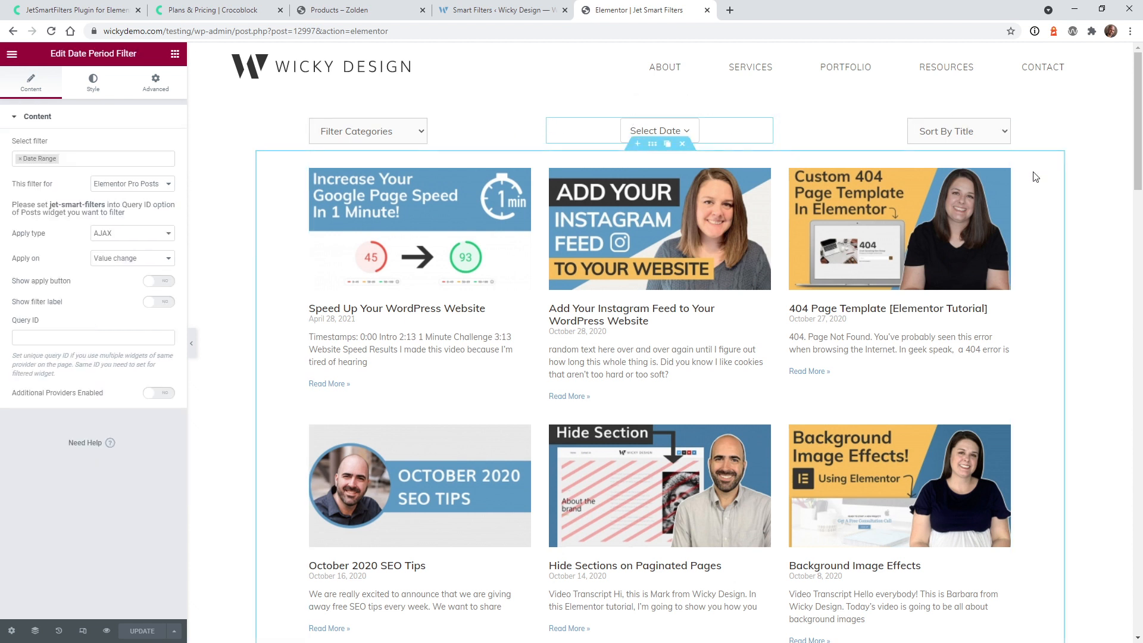
Step: Clear the existing filter and Posts widgets from the page and add a new Posts widget to the empty full-width row
left_click(1087, 196)
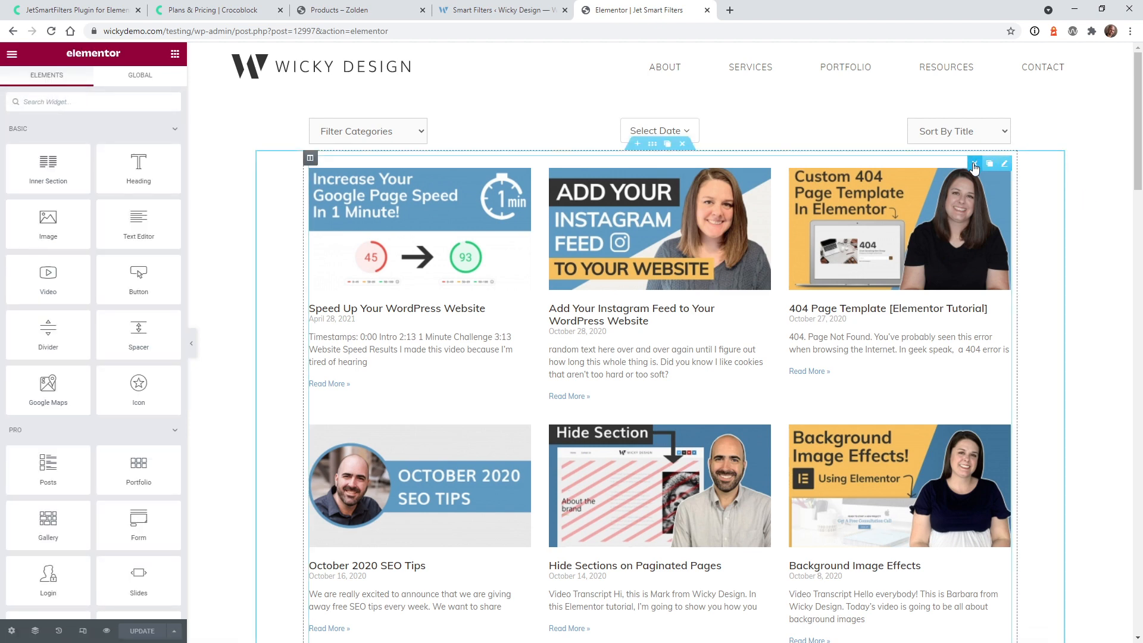
left_click(975, 163)
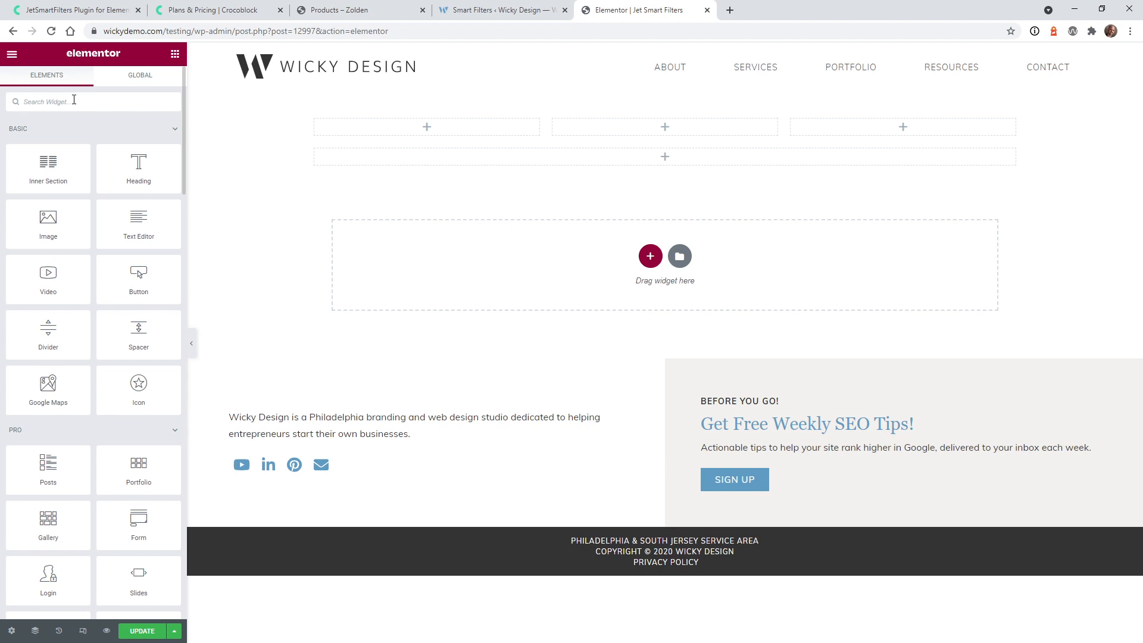
type("post")
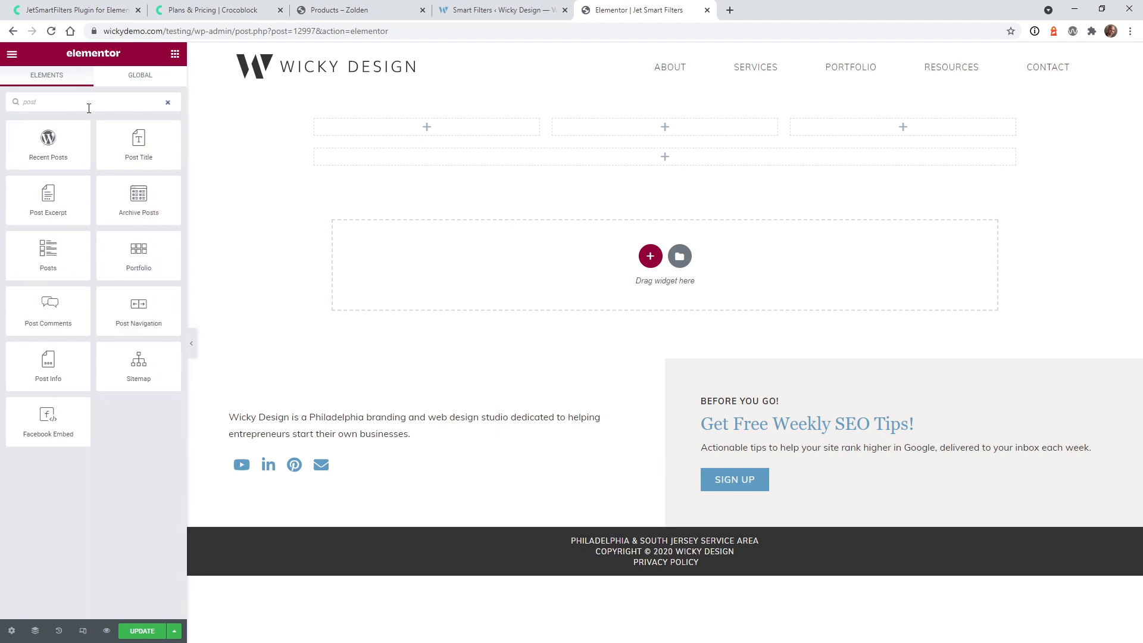
left_click_drag(47, 256, 407, 157)
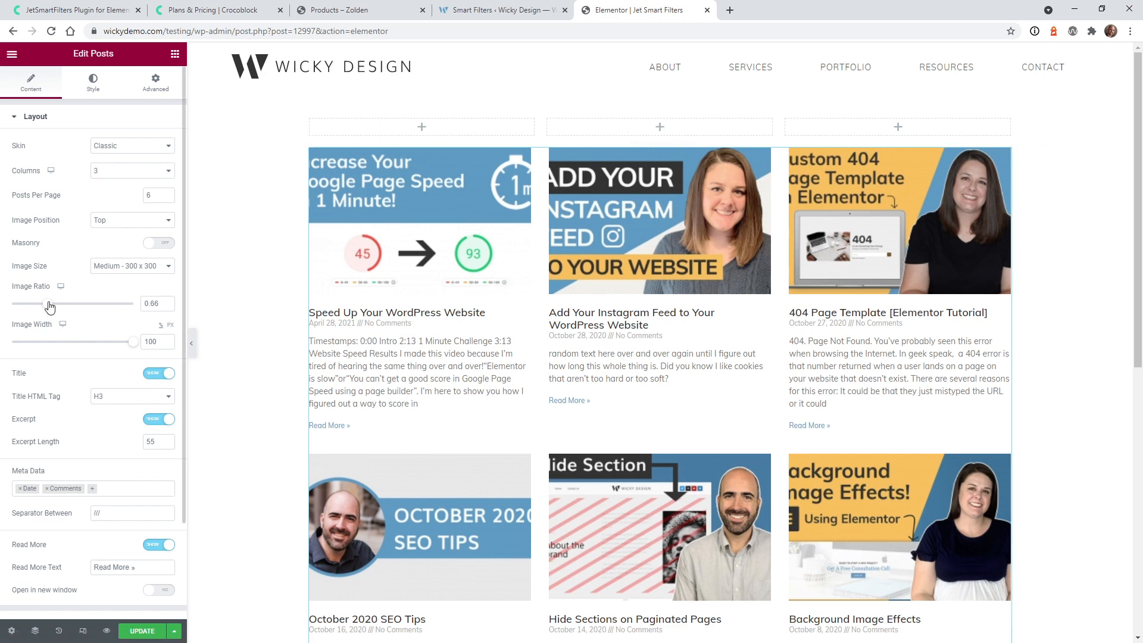
Step: Set the Posts widget's image ratio to 0.53 and remove Comments from its meta data
left_click_drag(49, 306, 40, 303)
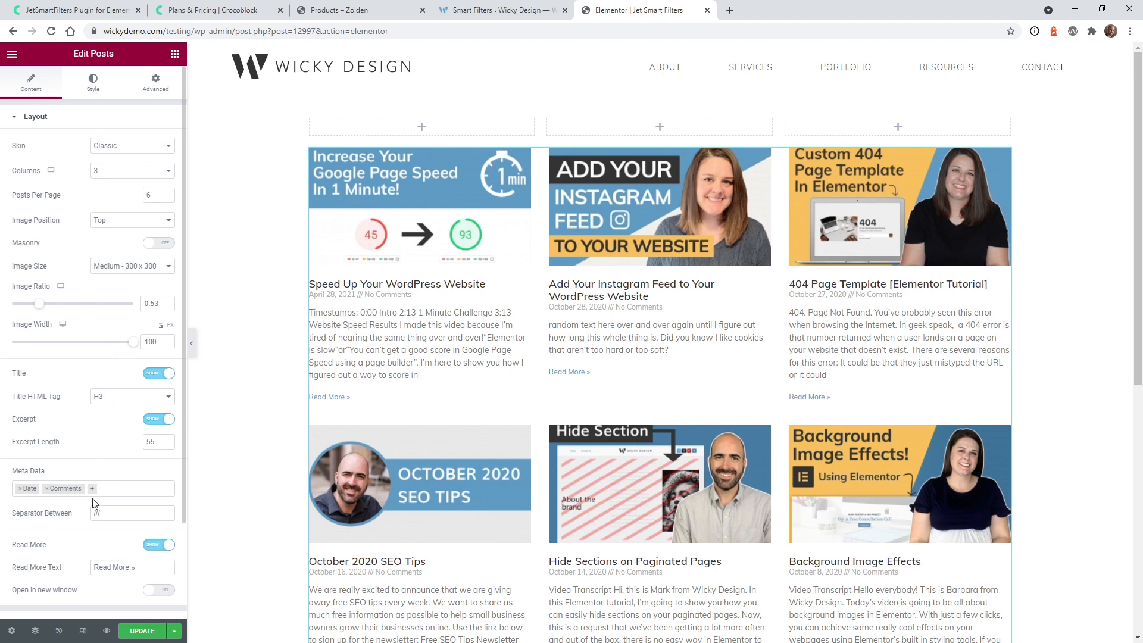
left_click(47, 488)
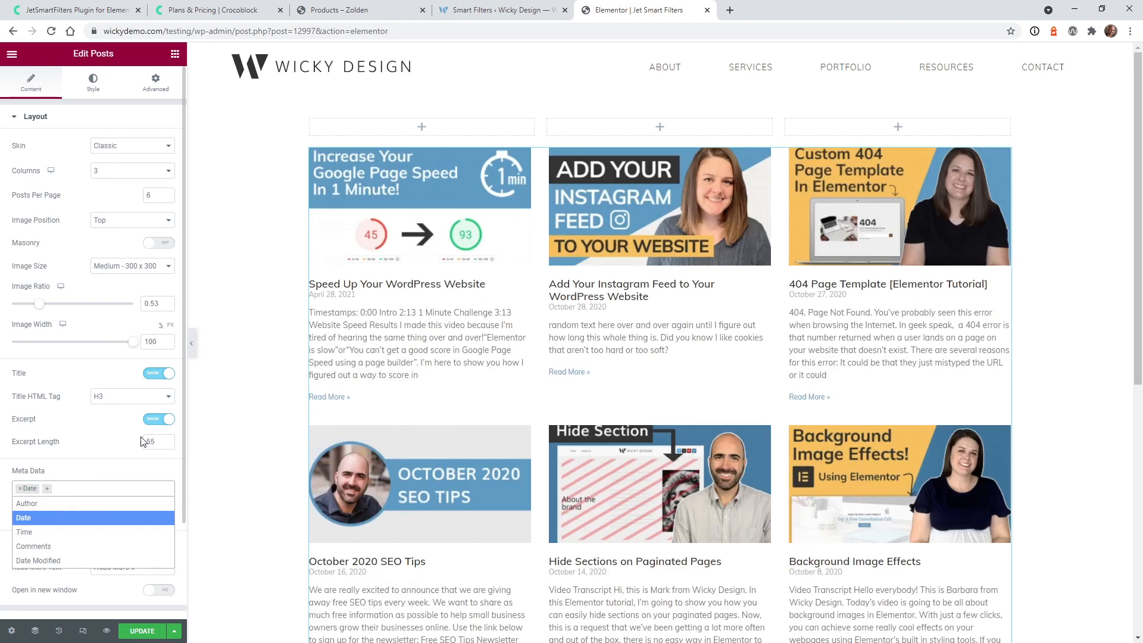
scroll(130, 451, "down", 2)
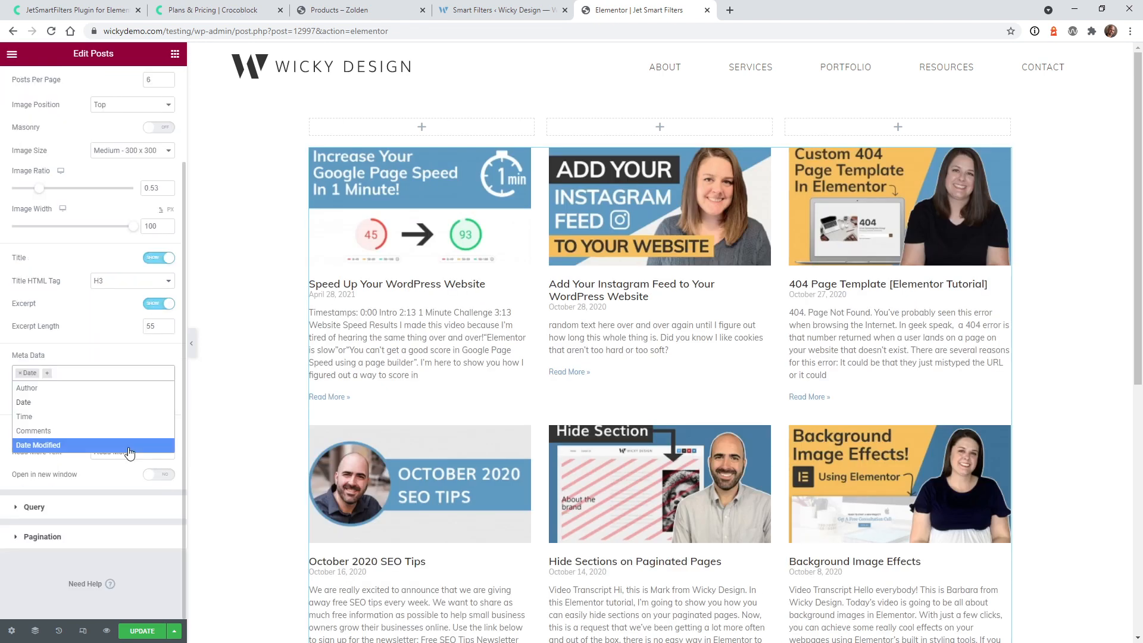
left_click(25, 577)
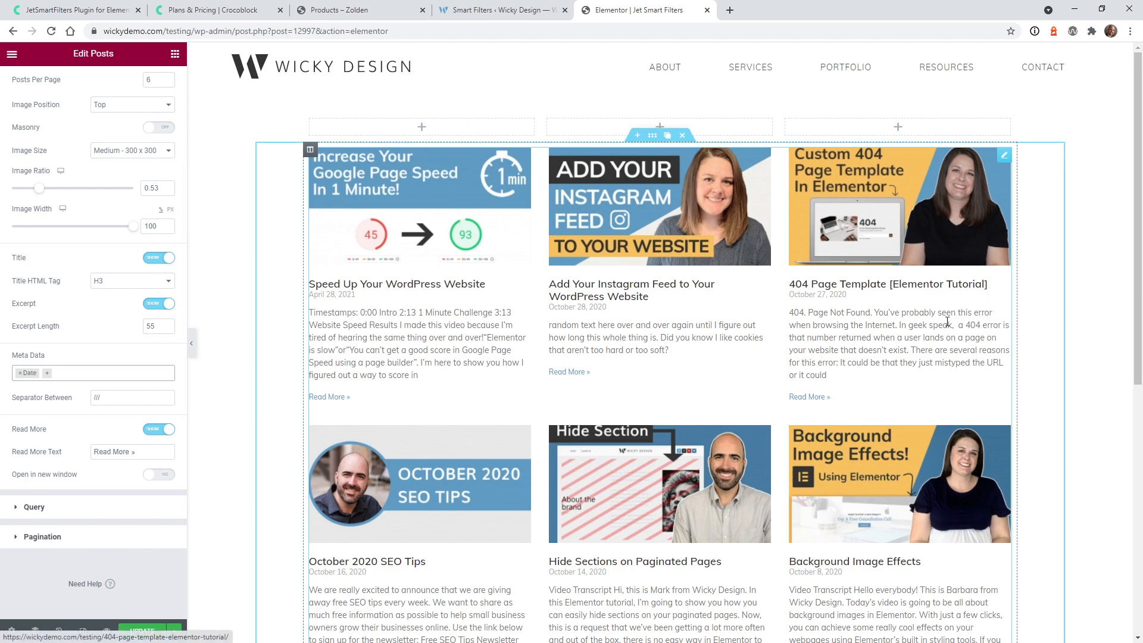
scroll(731, 408, "down", 6)
scroll(734, 412, "up", 3)
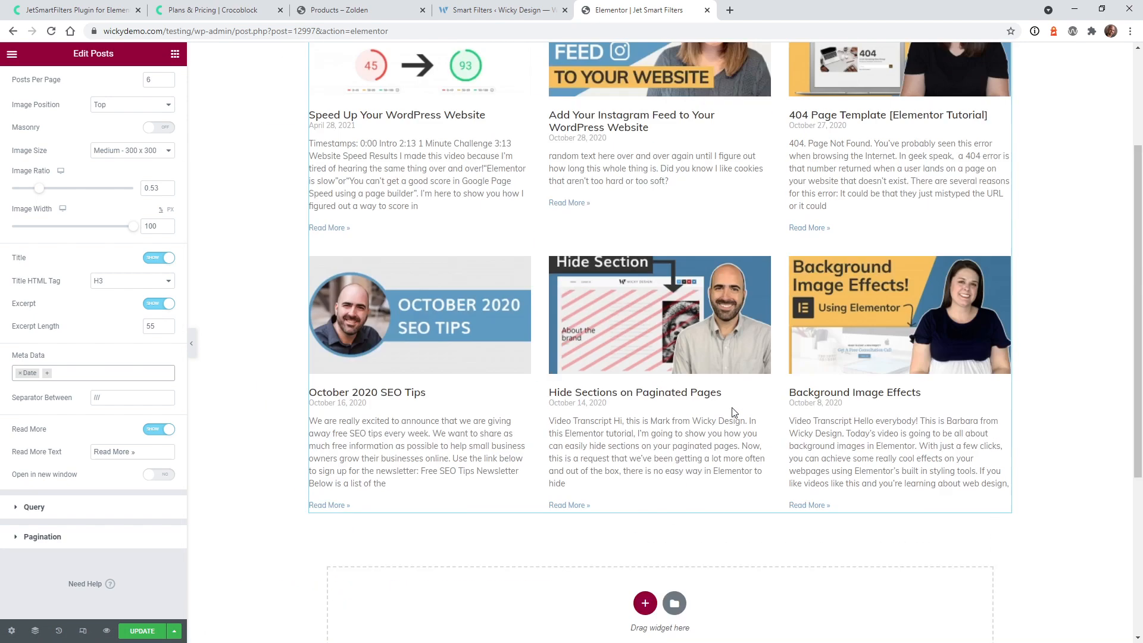
scroll(734, 412, "up", 1)
scroll(722, 312, "up", 2)
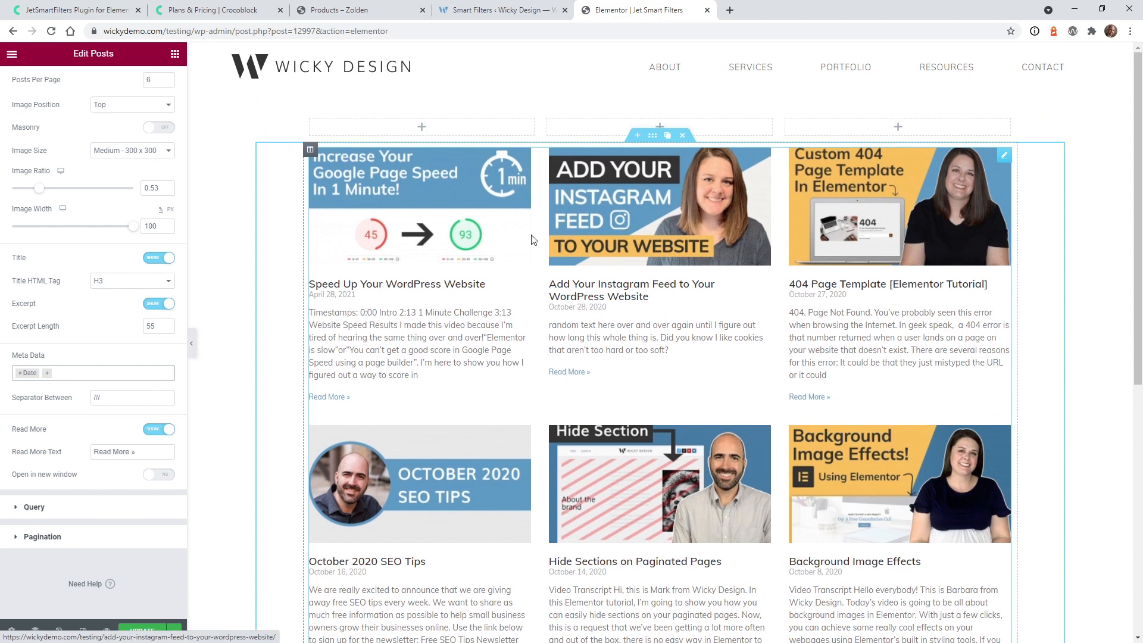
Step: Add a Select Filter widget to the first of the three empty columns above the posts
left_click(175, 54)
scroll(182, 95, "down", 15)
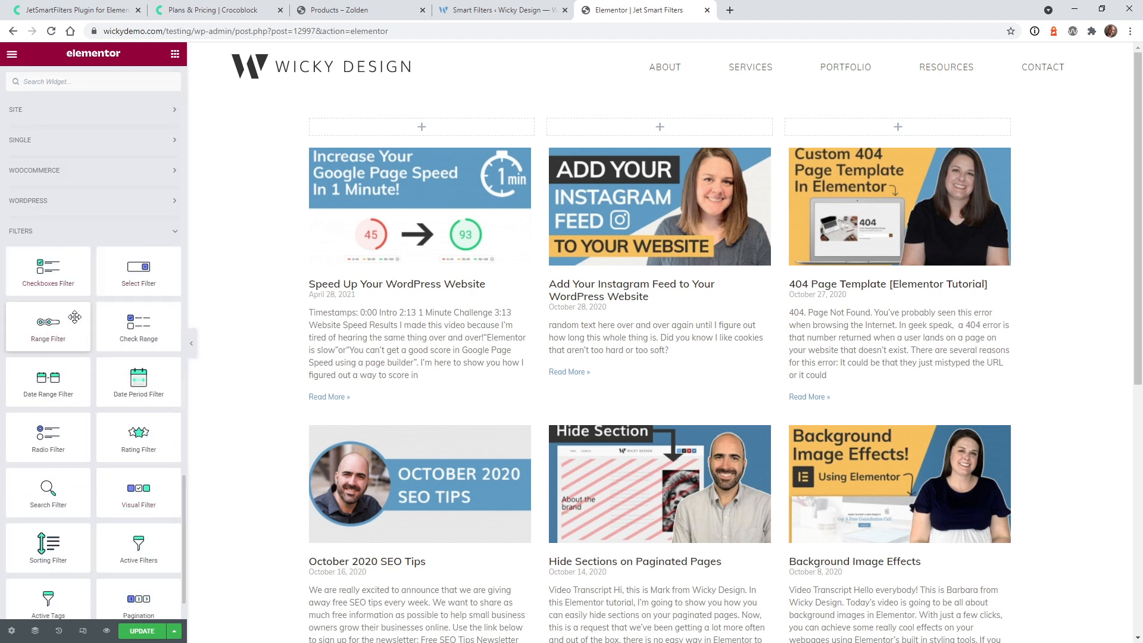
scroll(69, 317, "down", 1)
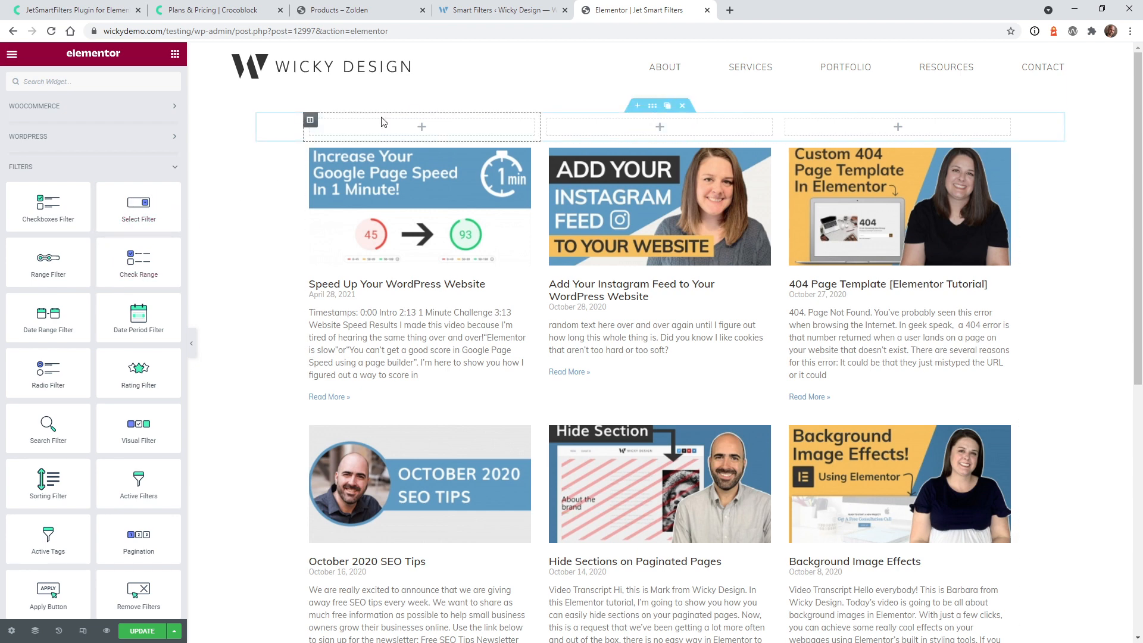
left_click(500, 8)
left_click(583, 8)
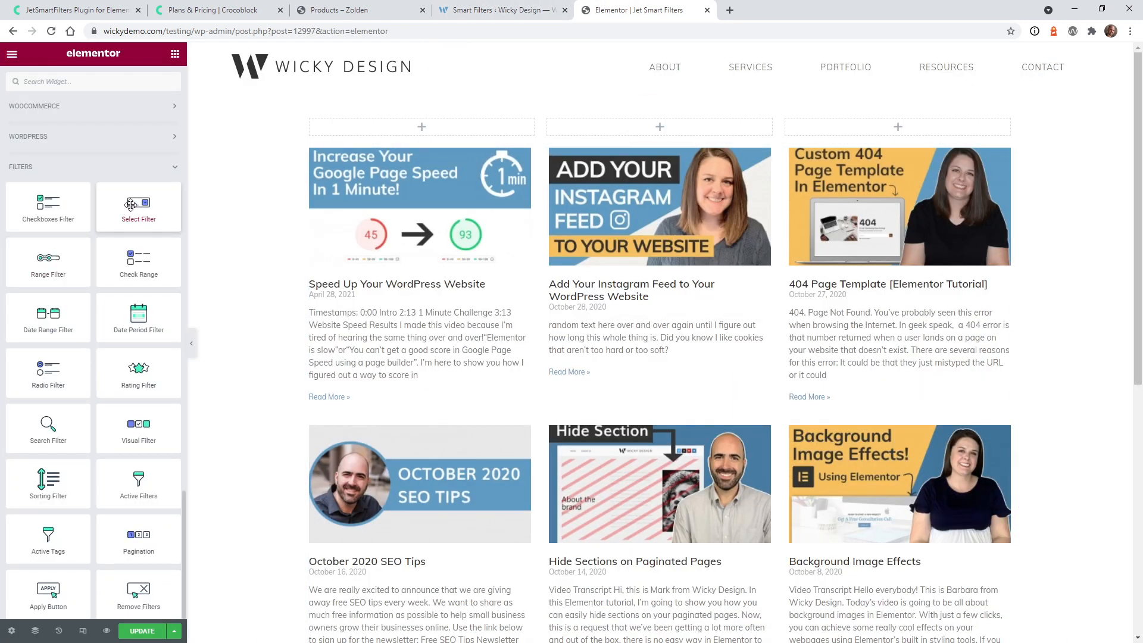
left_click_drag(137, 208, 409, 127)
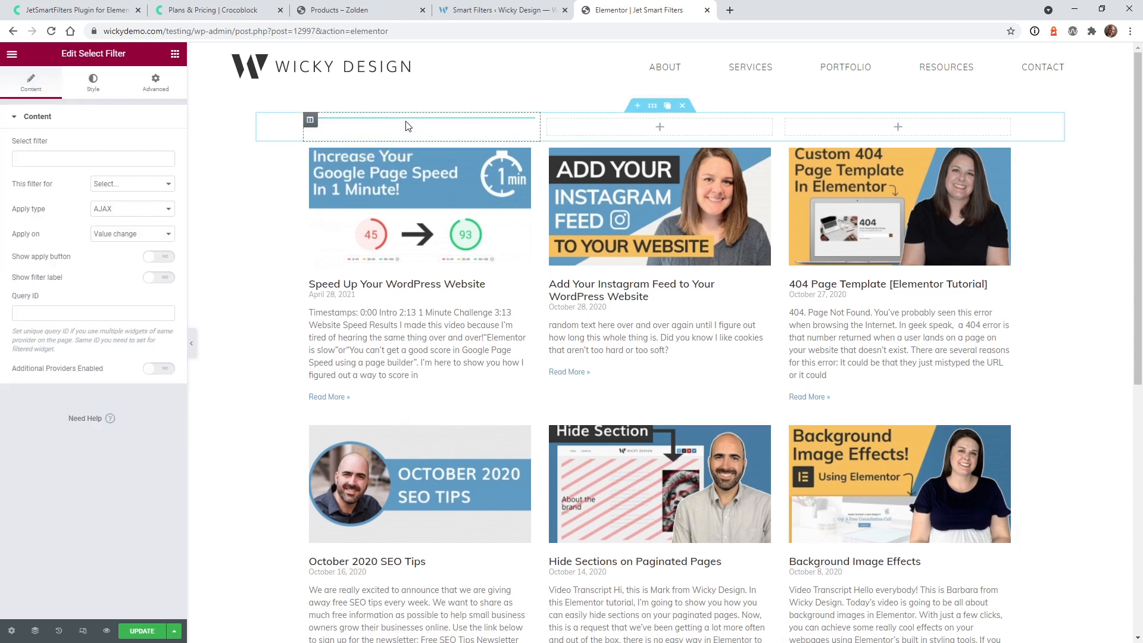
Step: Check the saved filter names in Smart Filters and assign Filter Categories to the new Select Filter widget
left_click(500, 8)
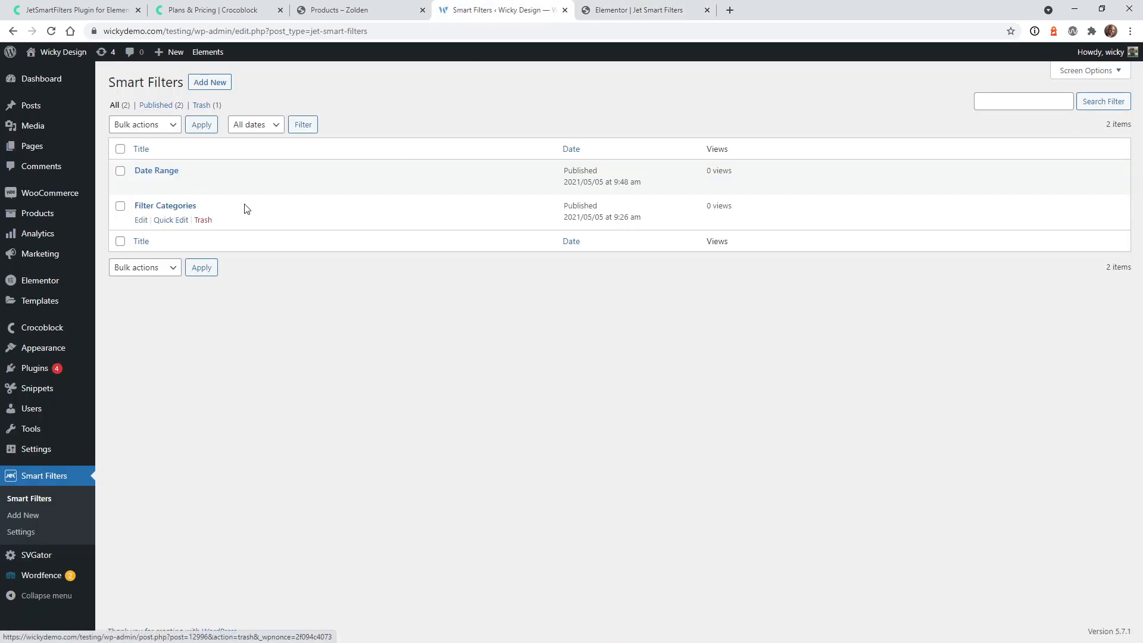
left_click(637, 8)
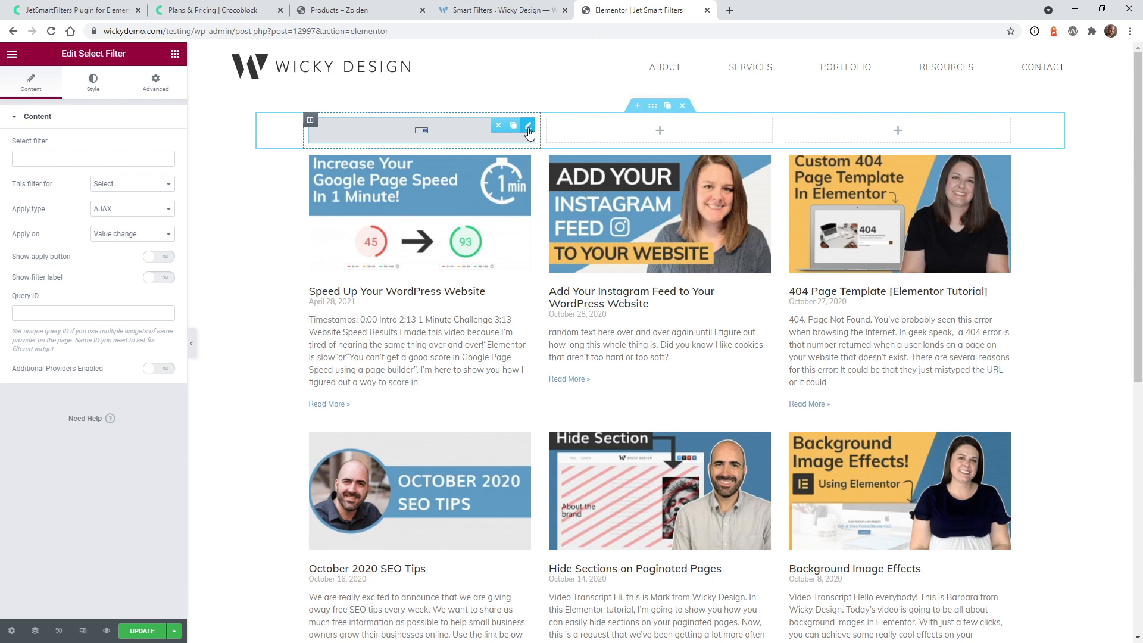
left_click(65, 157)
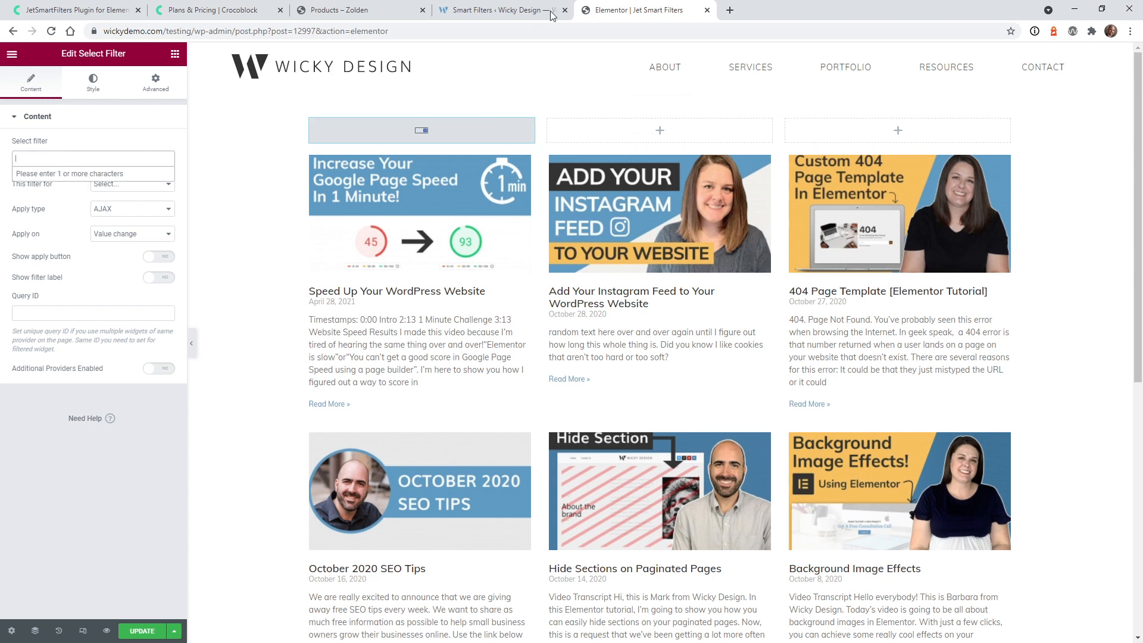
left_click(512, 10)
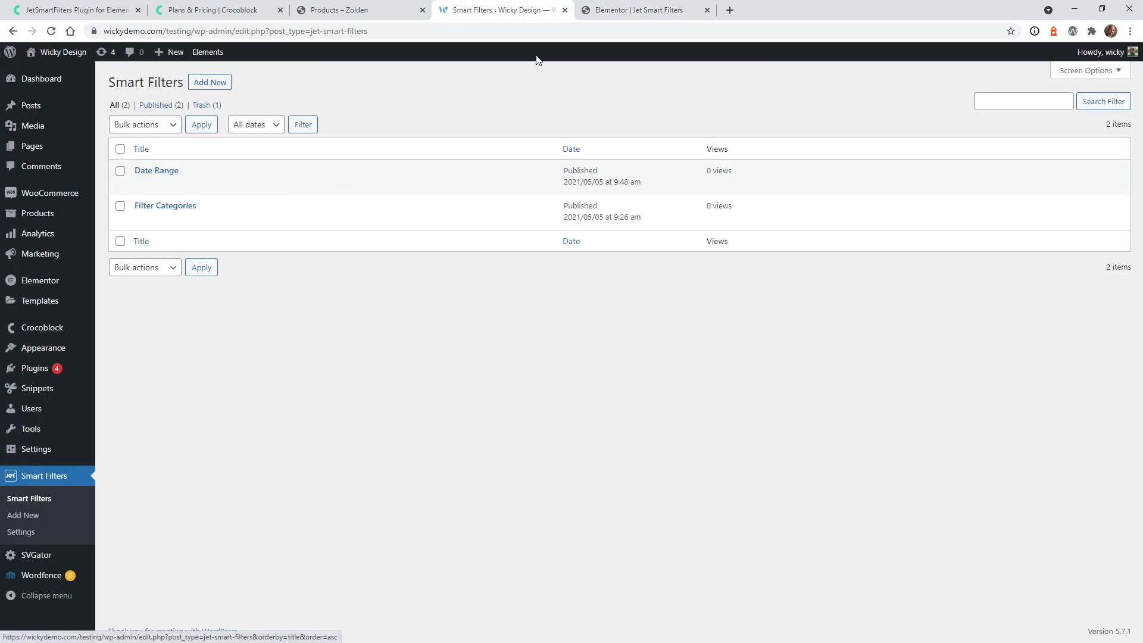
left_click(622, 10)
left_click(64, 153)
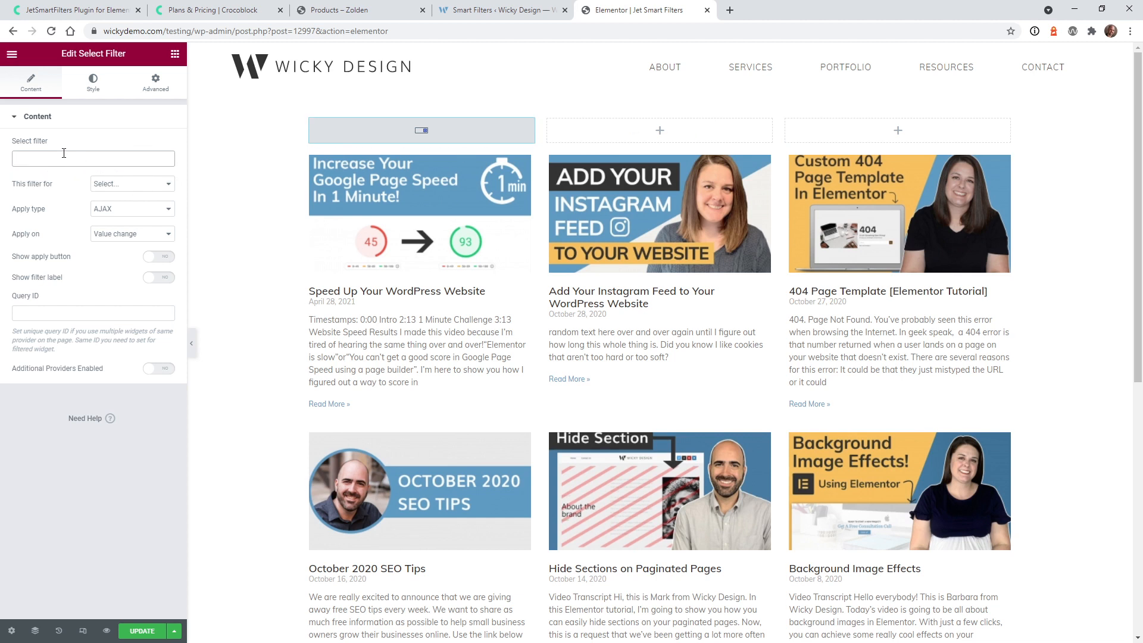
left_click(63, 153)
type("filt")
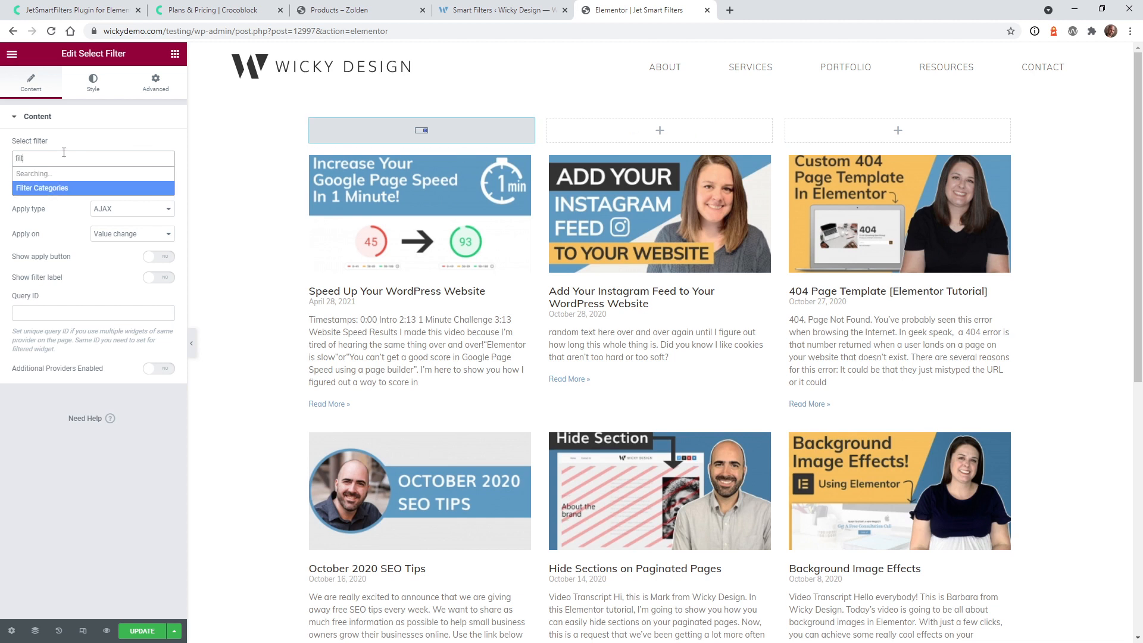
left_click(53, 175)
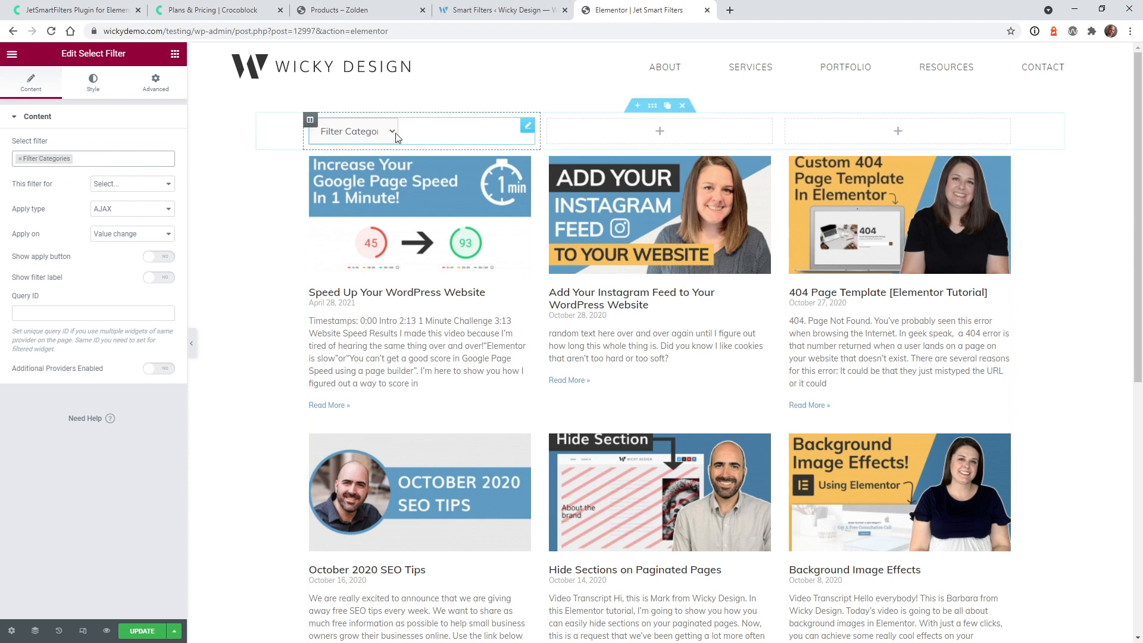
Step: Target the category filter at Elementor Pro Posts with the AJAX apply type, and review its category list and Apply on options
left_click(128, 188)
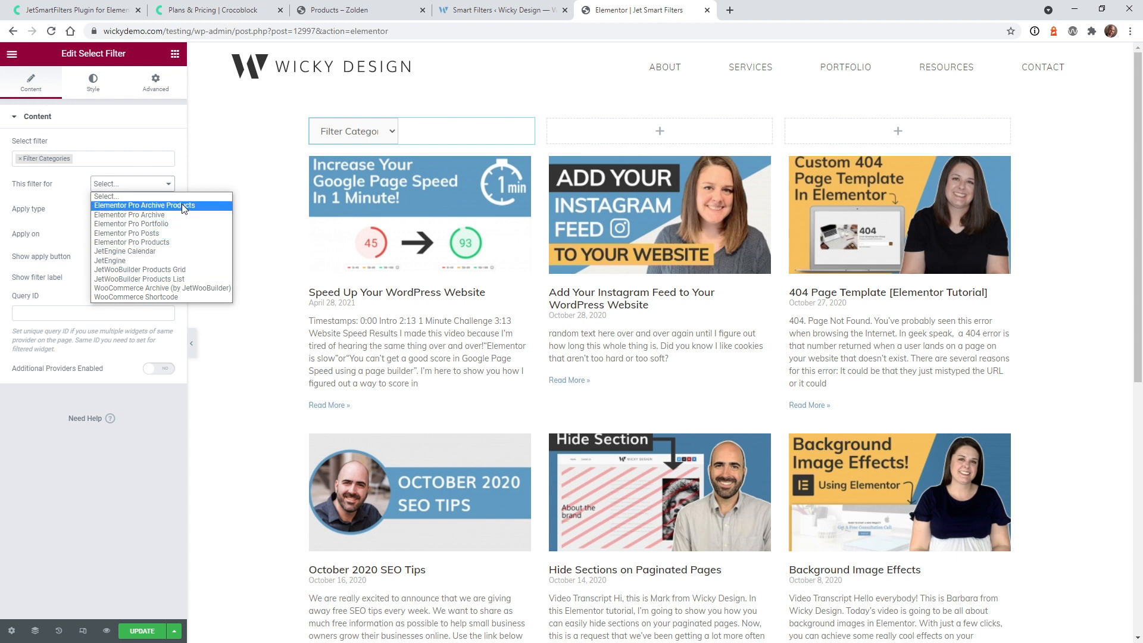
left_click(145, 234)
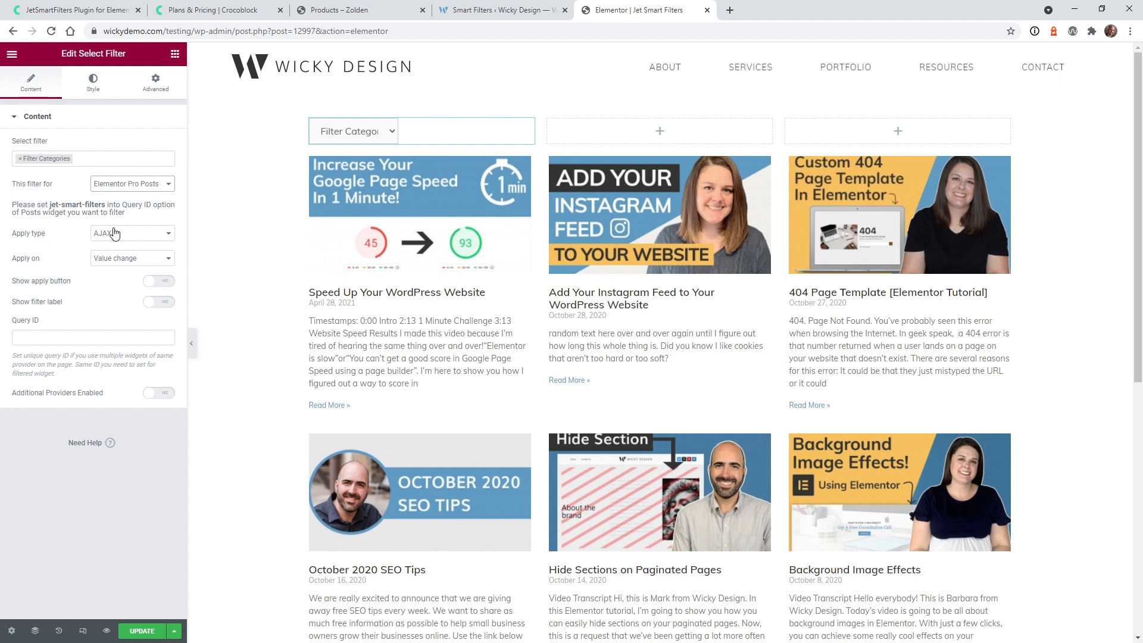
left_click(114, 233)
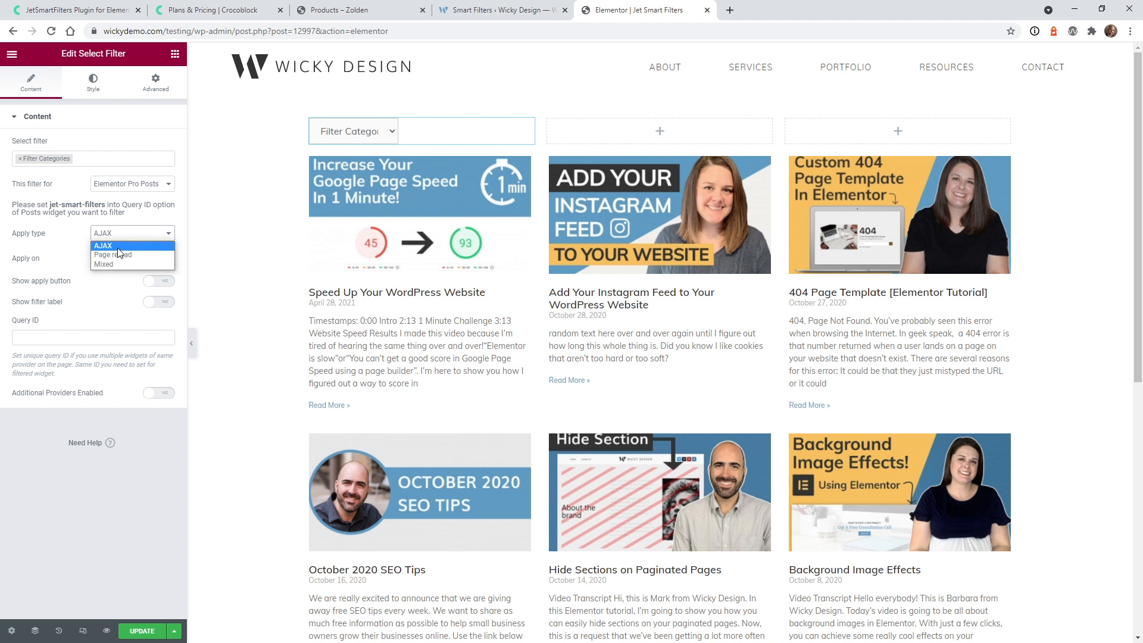
left_click(393, 135)
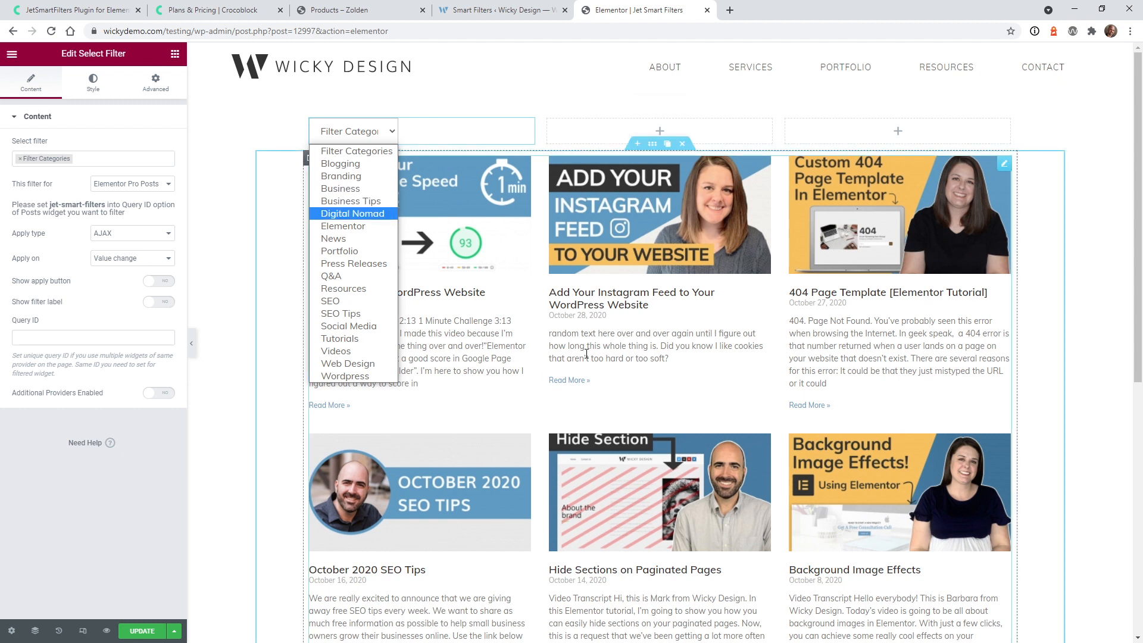
left_click(90, 515)
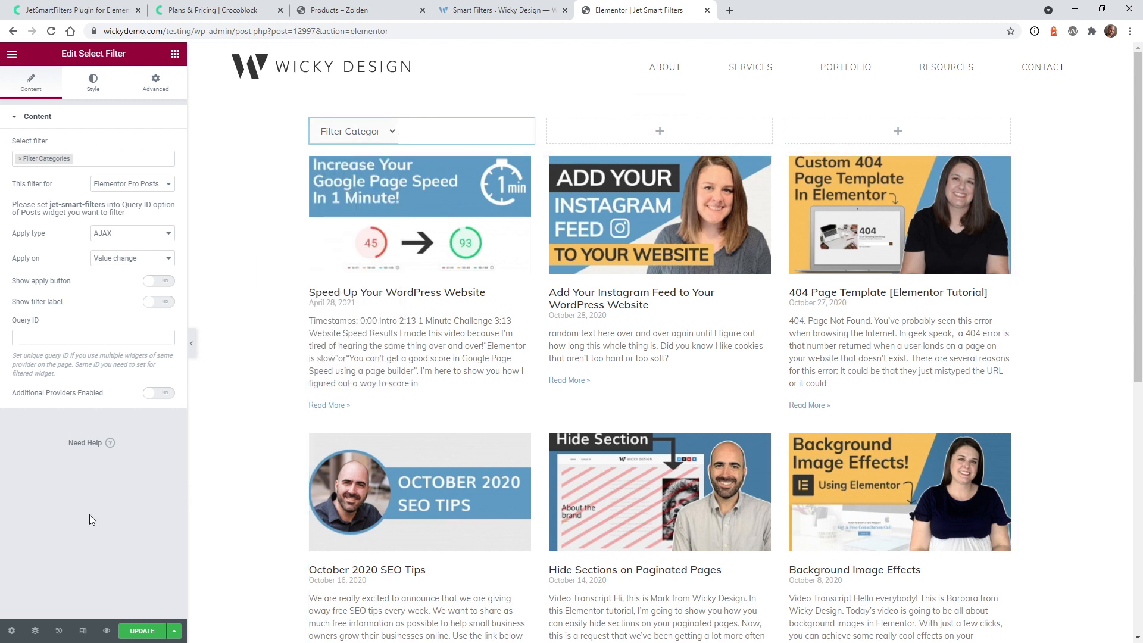
left_click(125, 238)
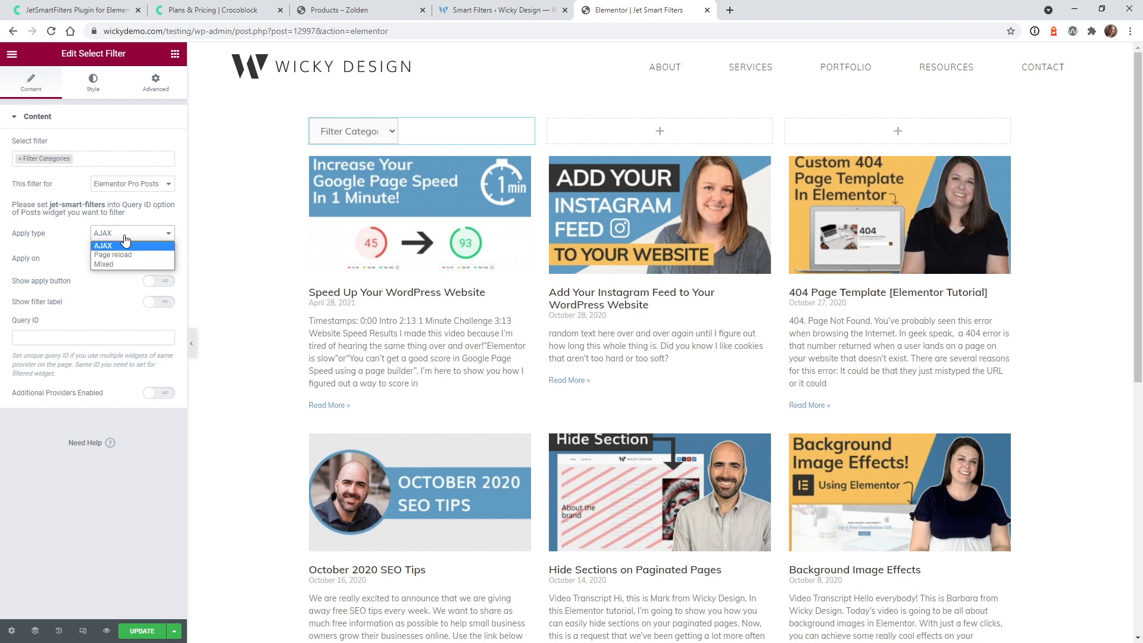
left_click(123, 244)
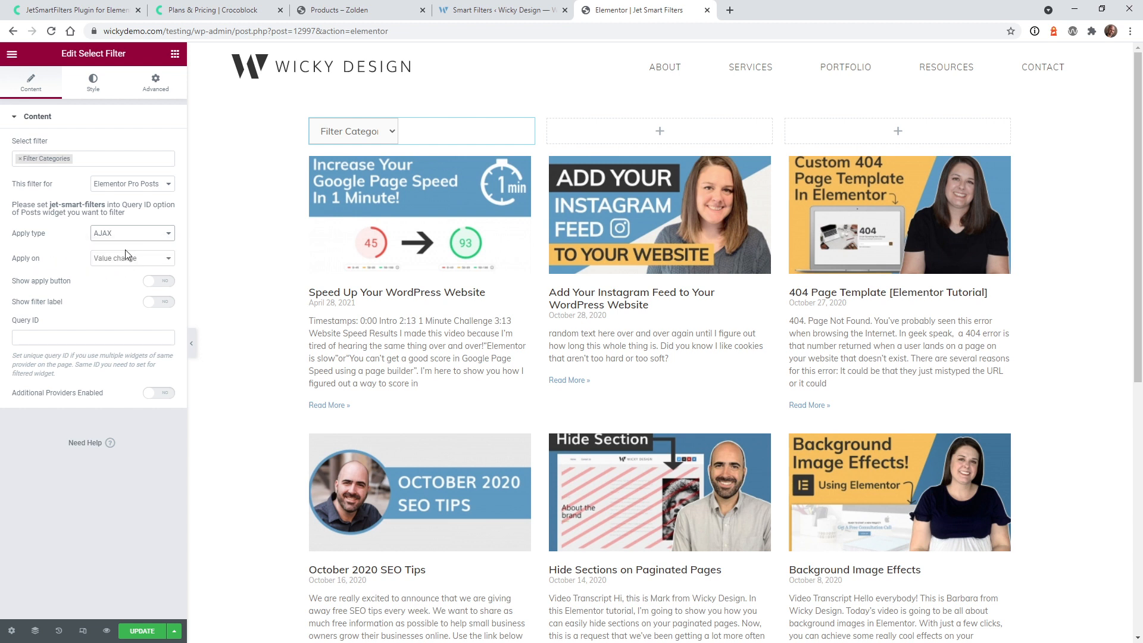
left_click(126, 256)
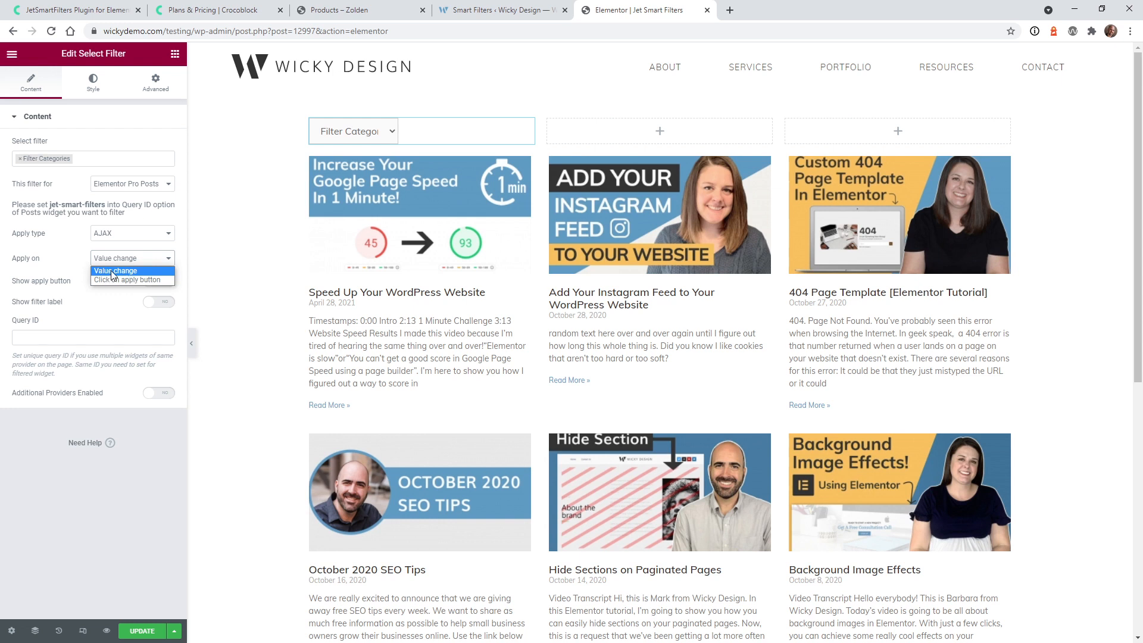
left_click(60, 535)
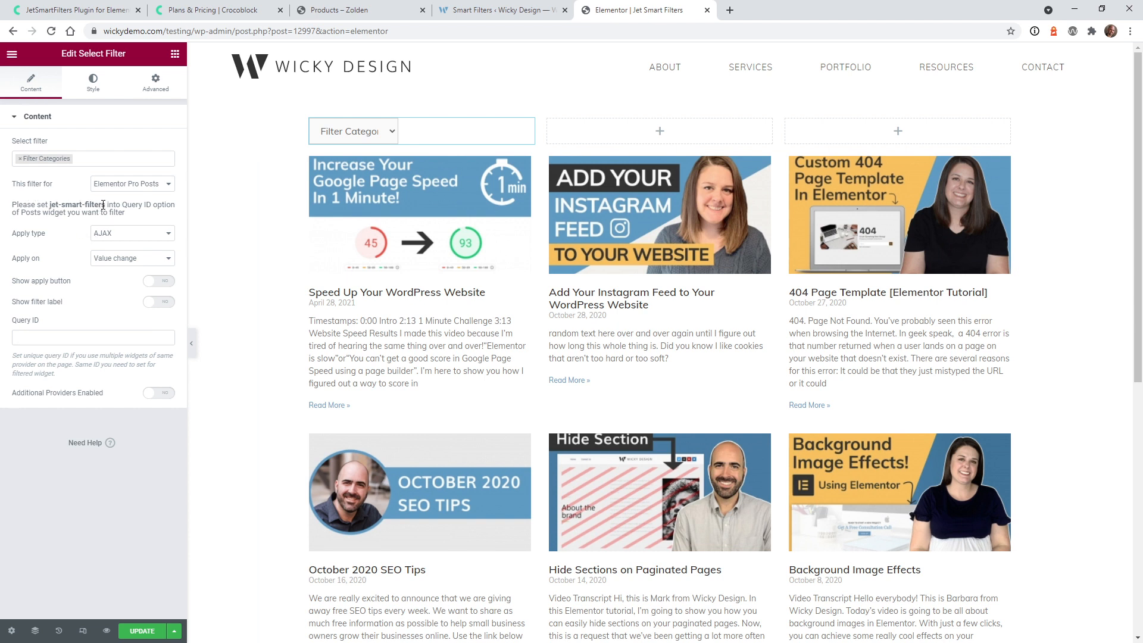
Step: Copy the jet-smart-filters ID from the category filter's note and paste it as the Posts widget's Query ID
left_click_drag(105, 205, 55, 206)
right_click(57, 206)
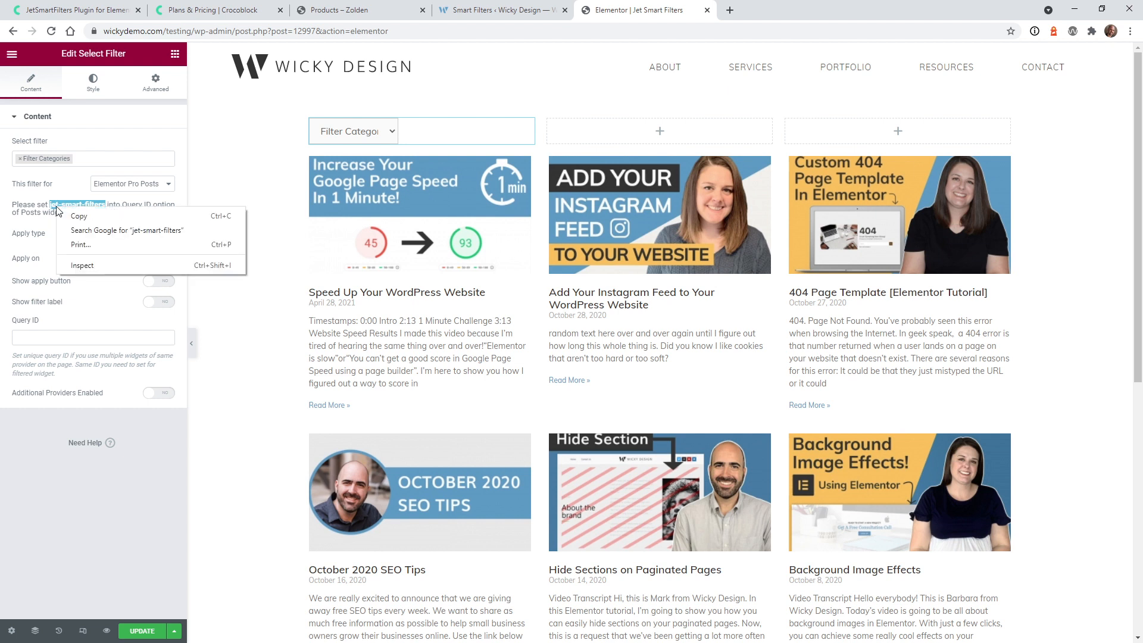
left_click(98, 220)
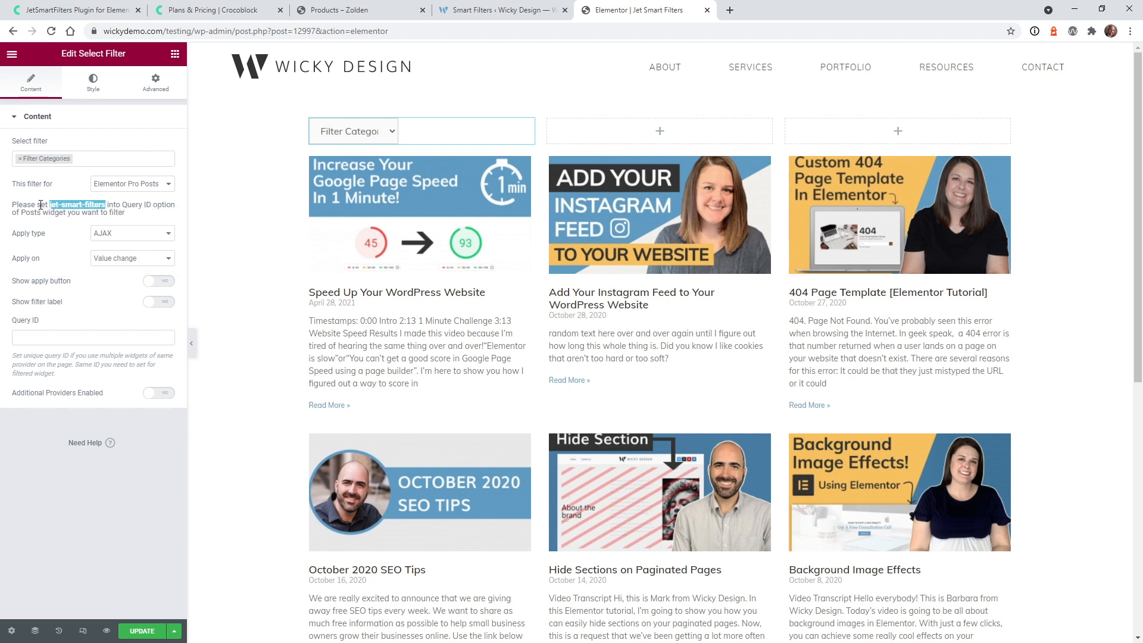
left_click(40, 204)
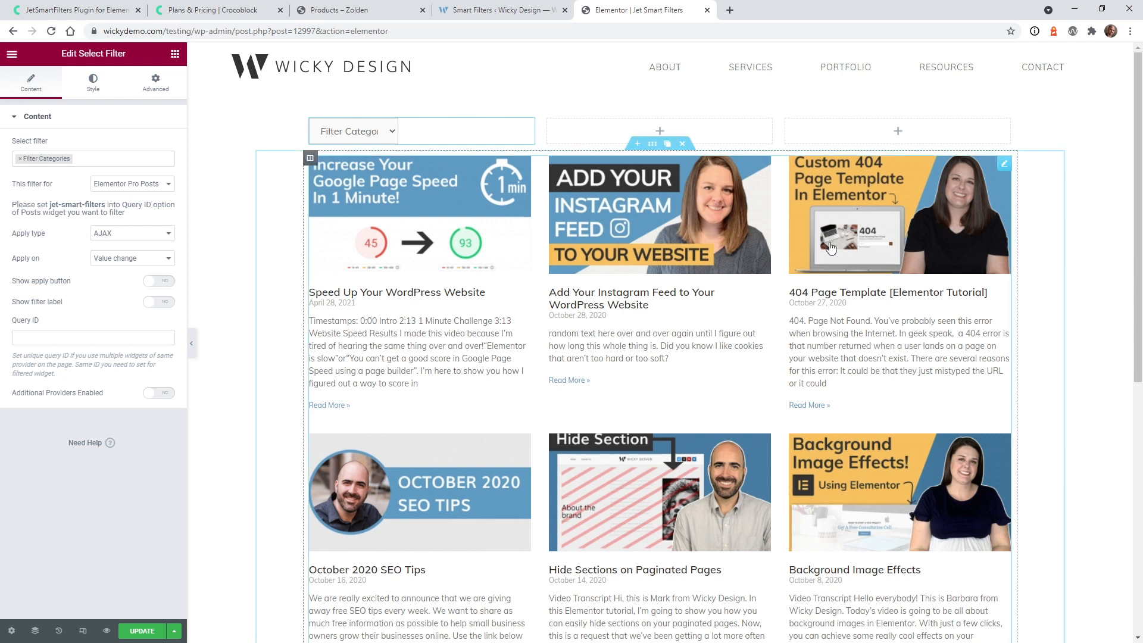
left_click(1005, 165)
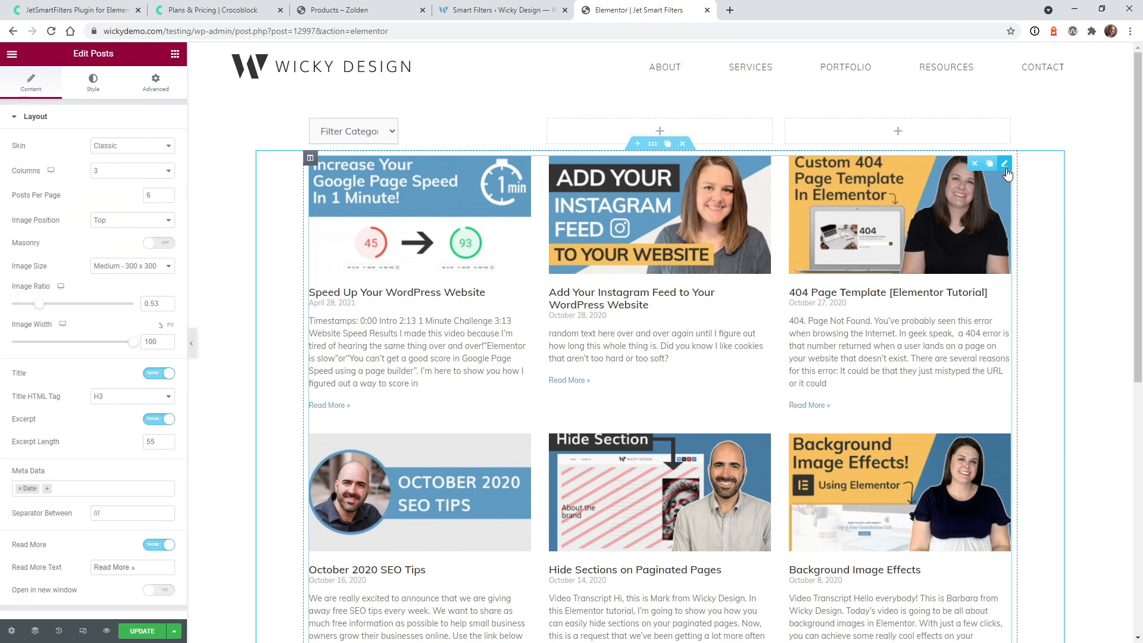
left_click(88, 119)
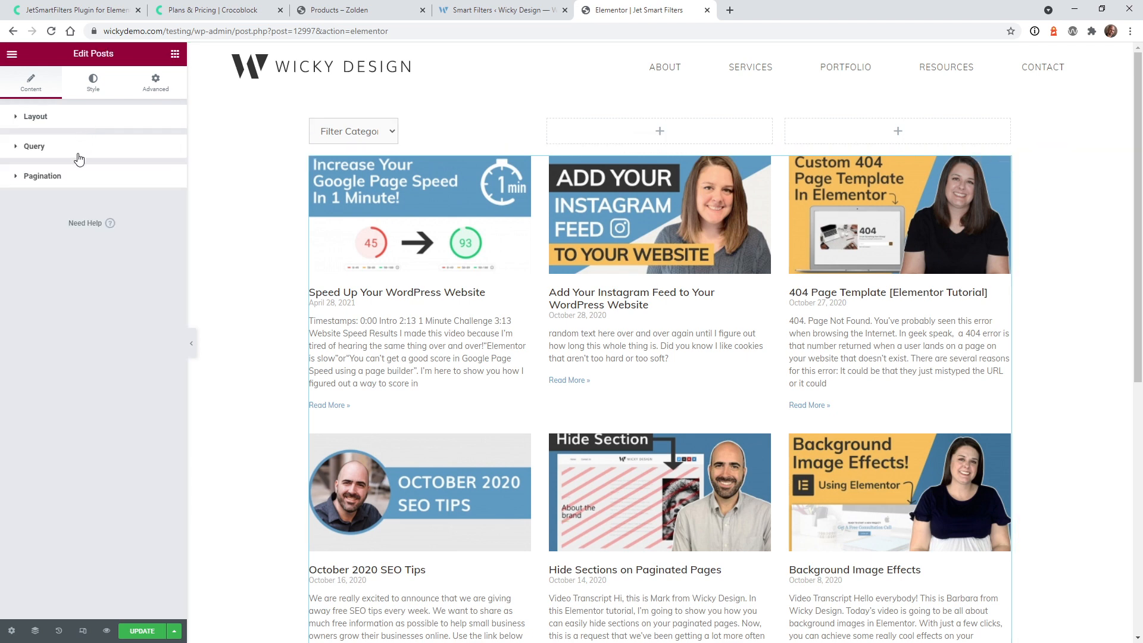
left_click(79, 149)
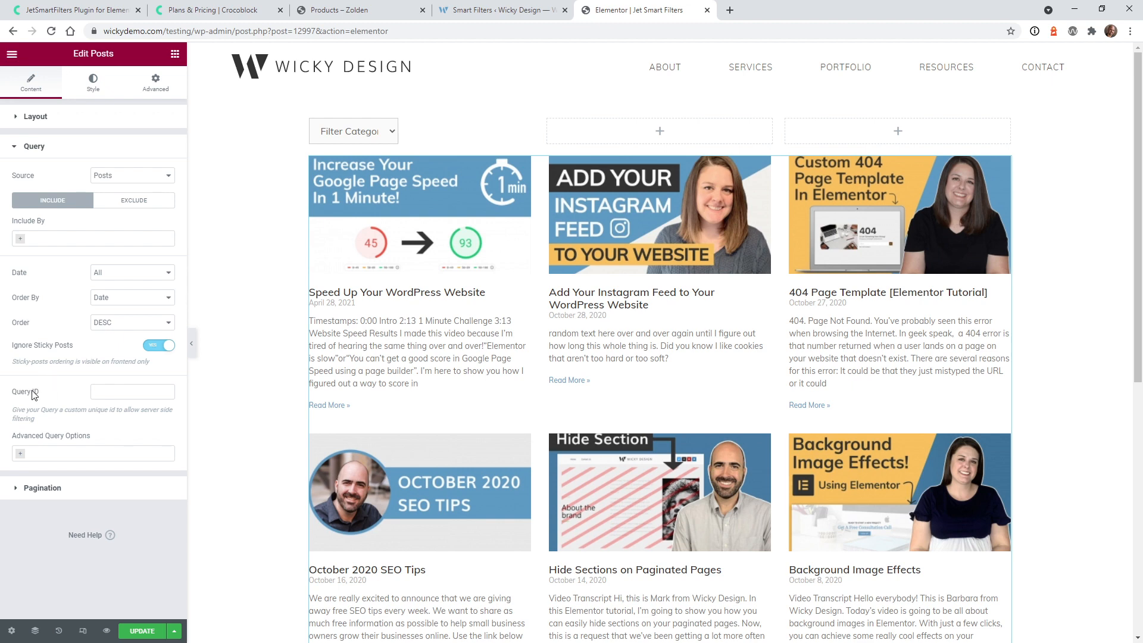
left_click(112, 393)
key("ctrl+v")
Step: Preview the page and test the category filter with Business Tips, News, Q&A and one more category
left_click(107, 632)
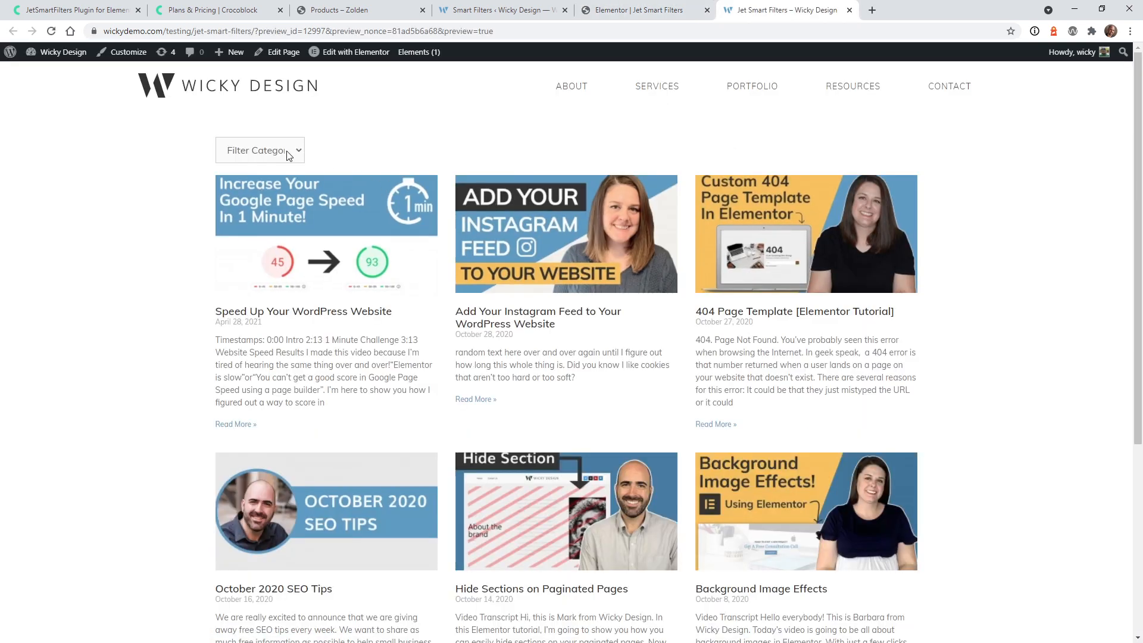
left_click(289, 155)
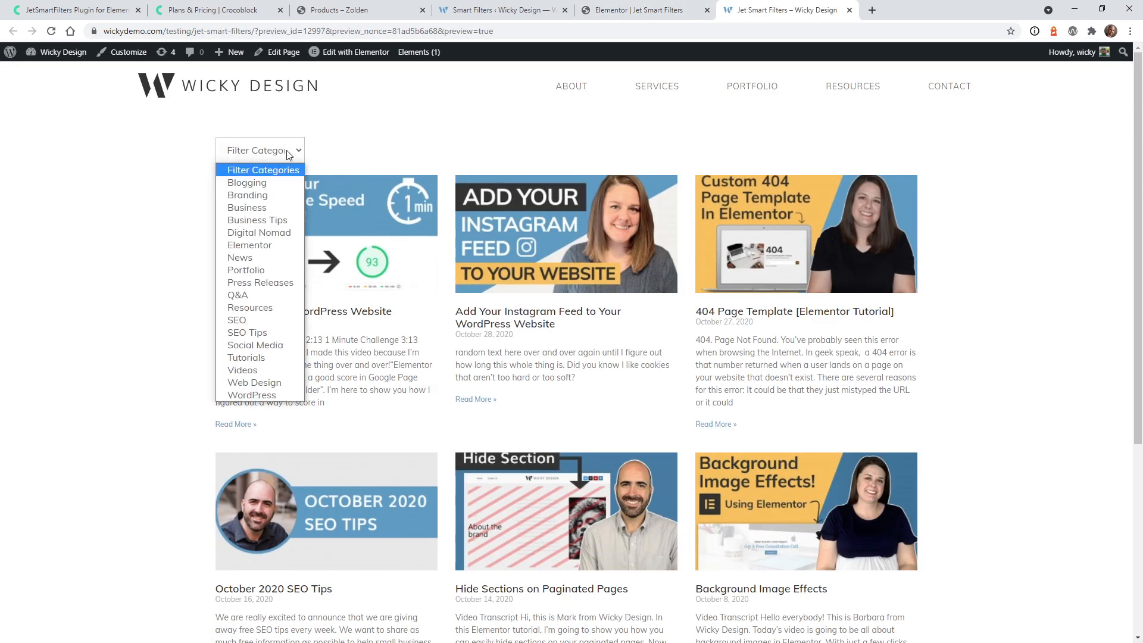
left_click(269, 220)
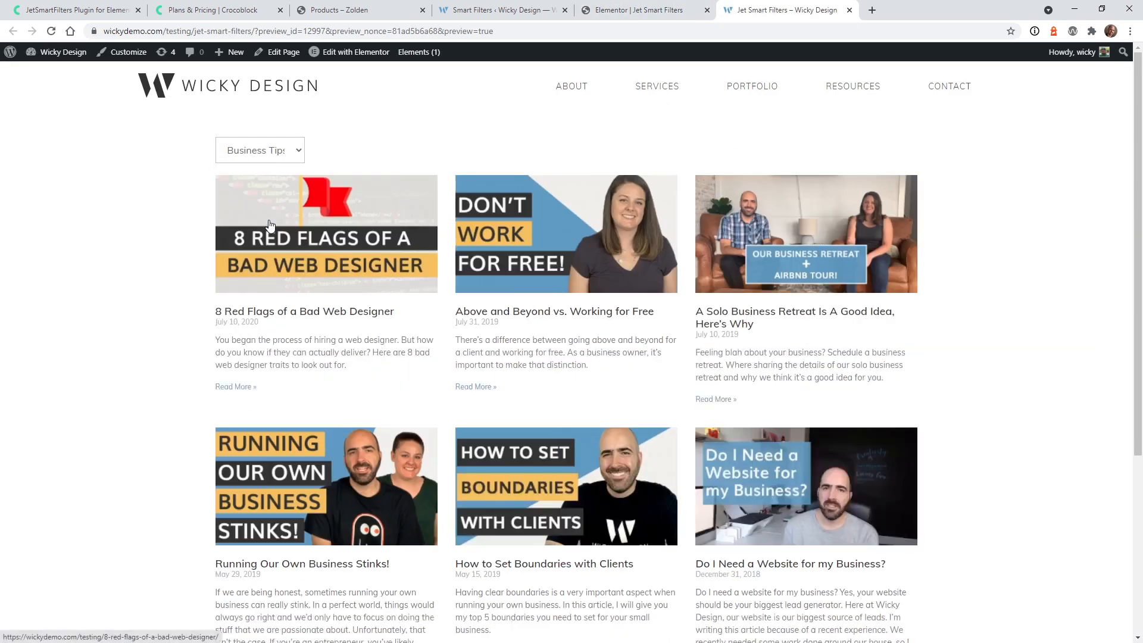
left_click(281, 153)
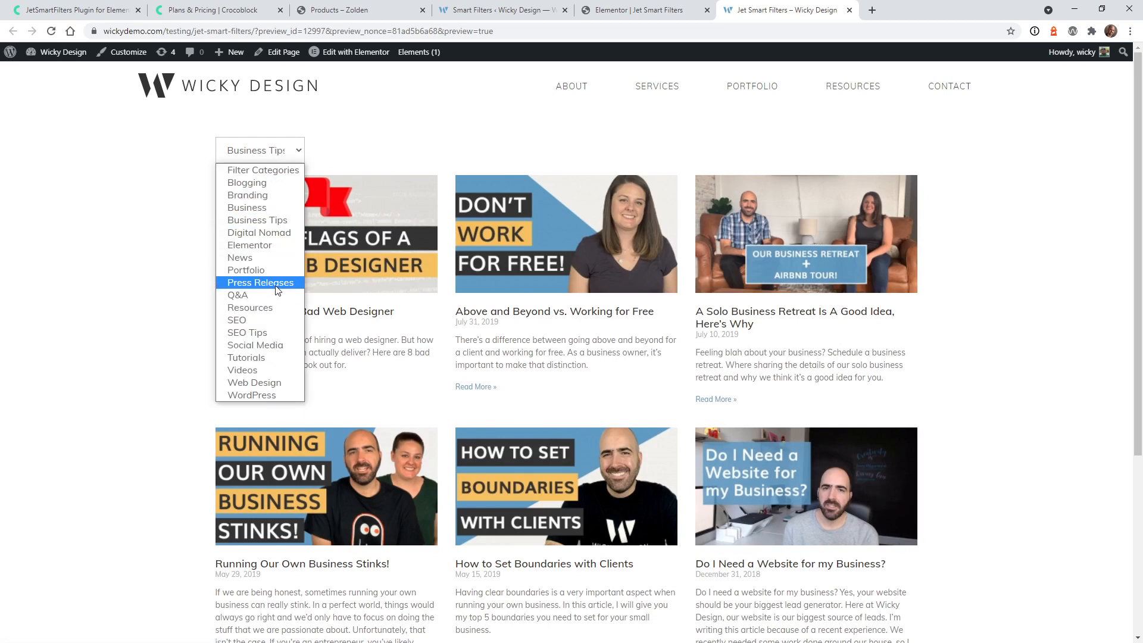
left_click(259, 257)
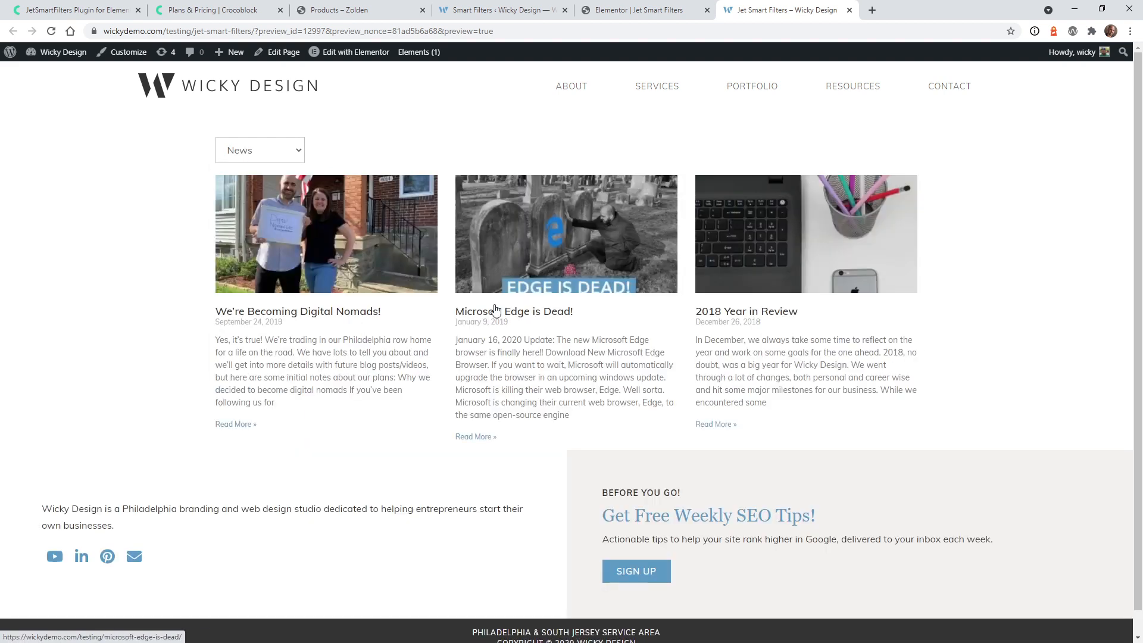
left_click(249, 156)
left_click(263, 295)
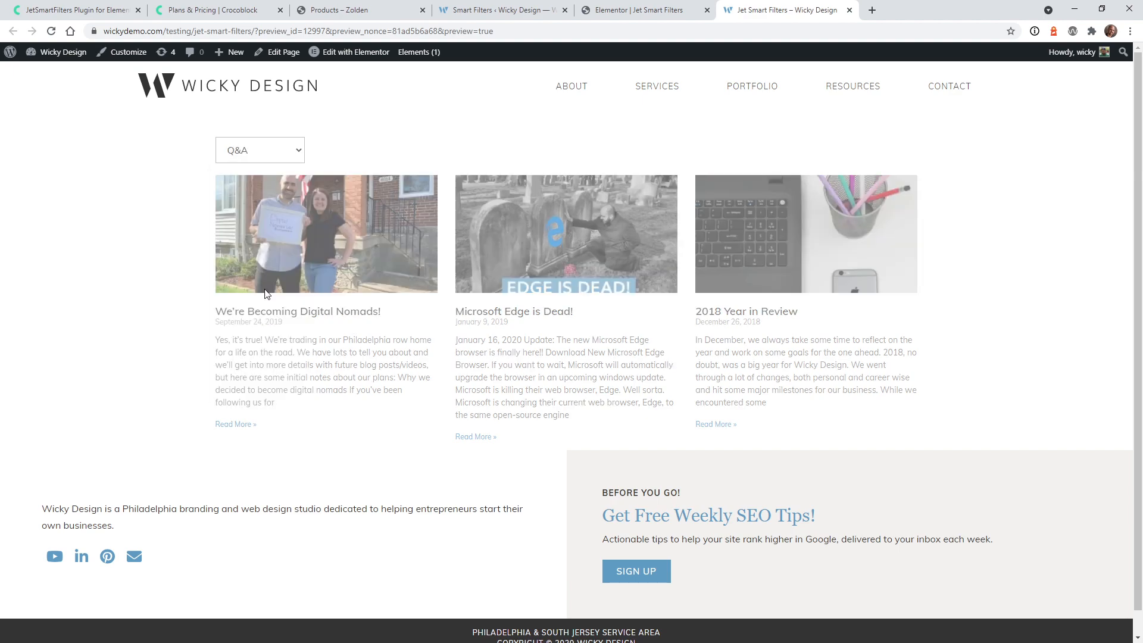
left_click(268, 151)
left_click(268, 314)
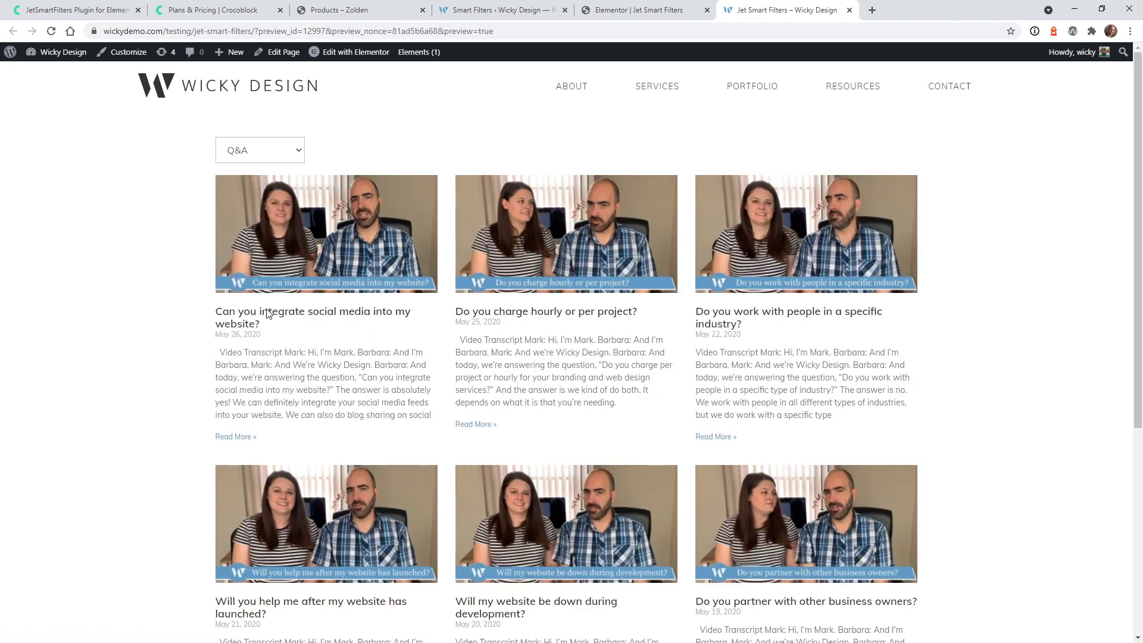
scroll(314, 365, "down", 5)
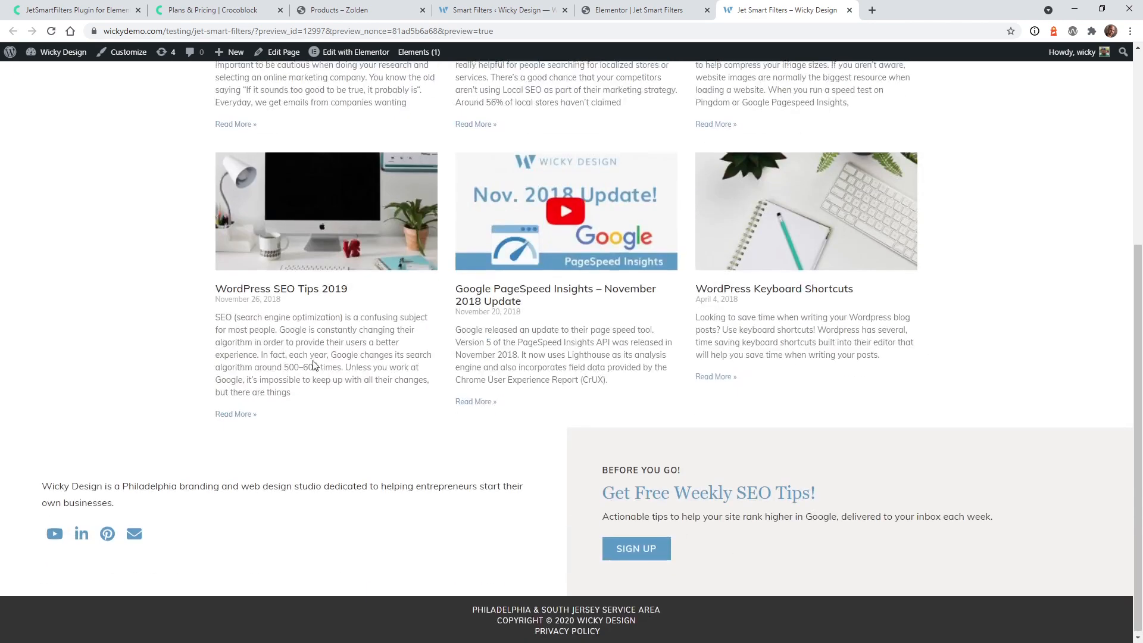
scroll(416, 328, "up", 10)
Step: Widen the category filter's select box in the editor so its full Filter Categories label fits
left_click(640, 9)
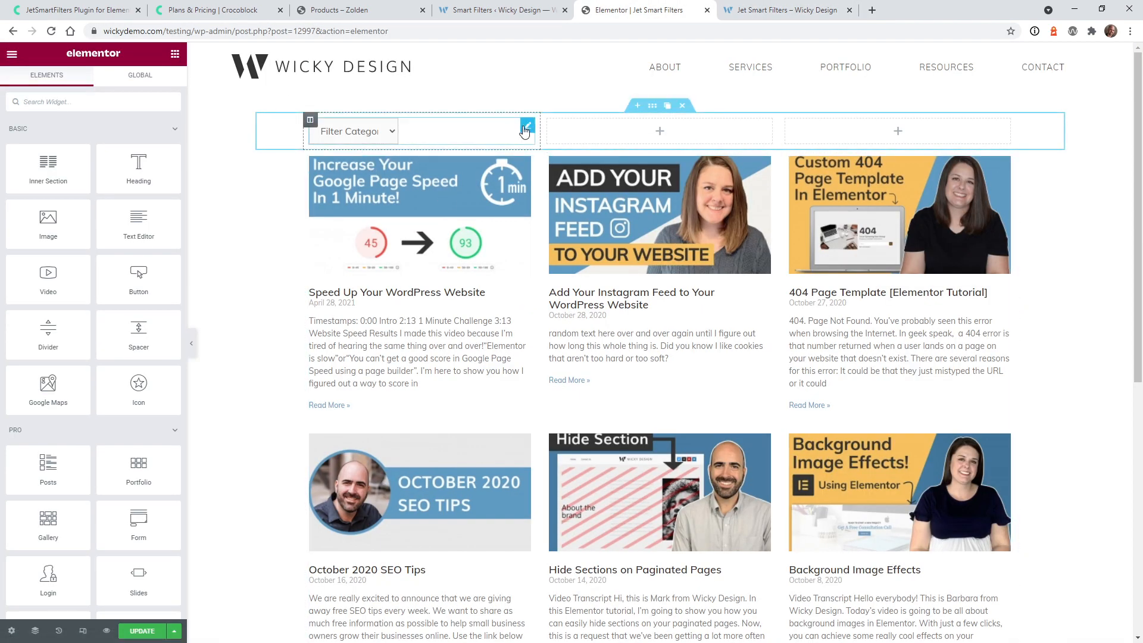
left_click(525, 128)
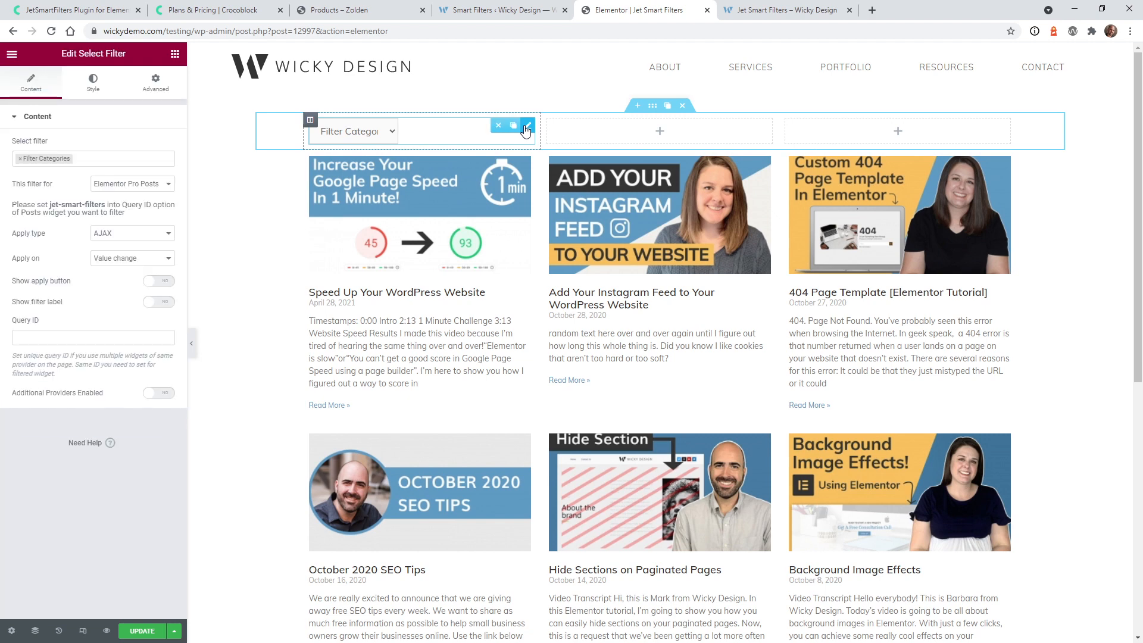
left_click(94, 84)
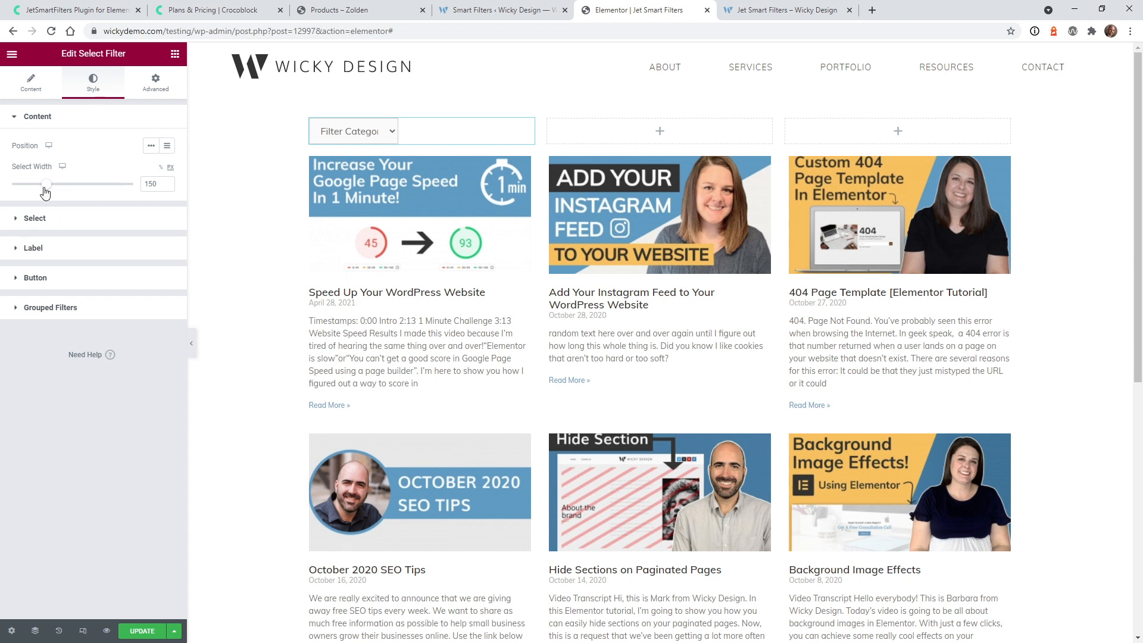
mouse_move(45, 192)
left_mouse_down()
mouse_move(69, 187)
mouse_move(20, 177)
mouse_move(66, 184)
mouse_move(55, 184)
left_mouse_up()
Step: Try adjusting the category filter's typography size and look over its Select and Label style settings
left_click(64, 219)
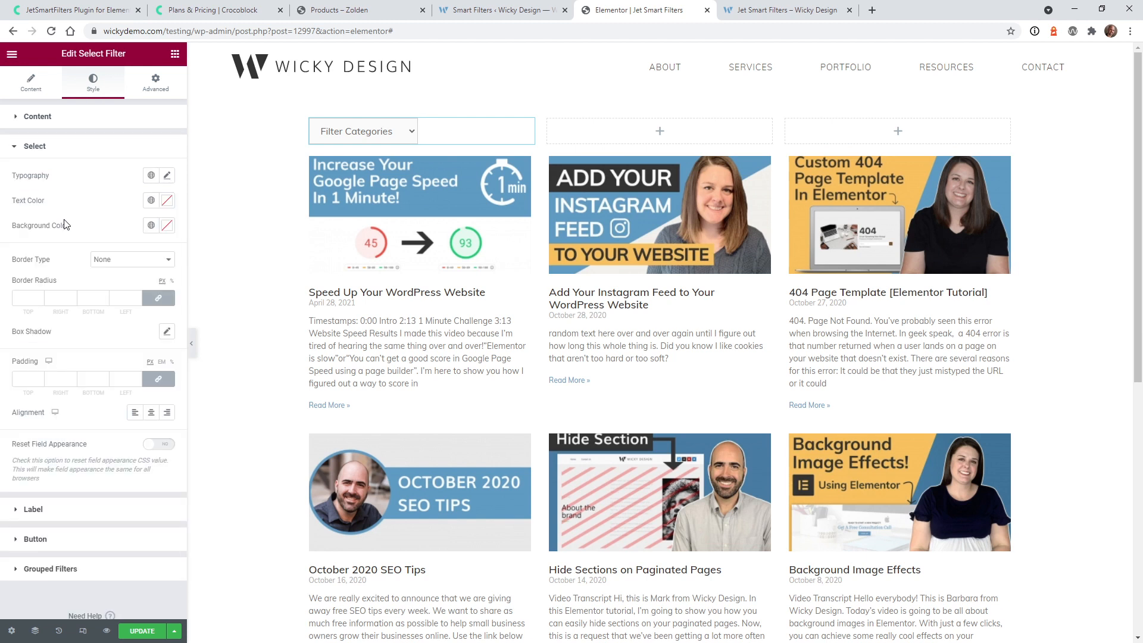
left_click(167, 177)
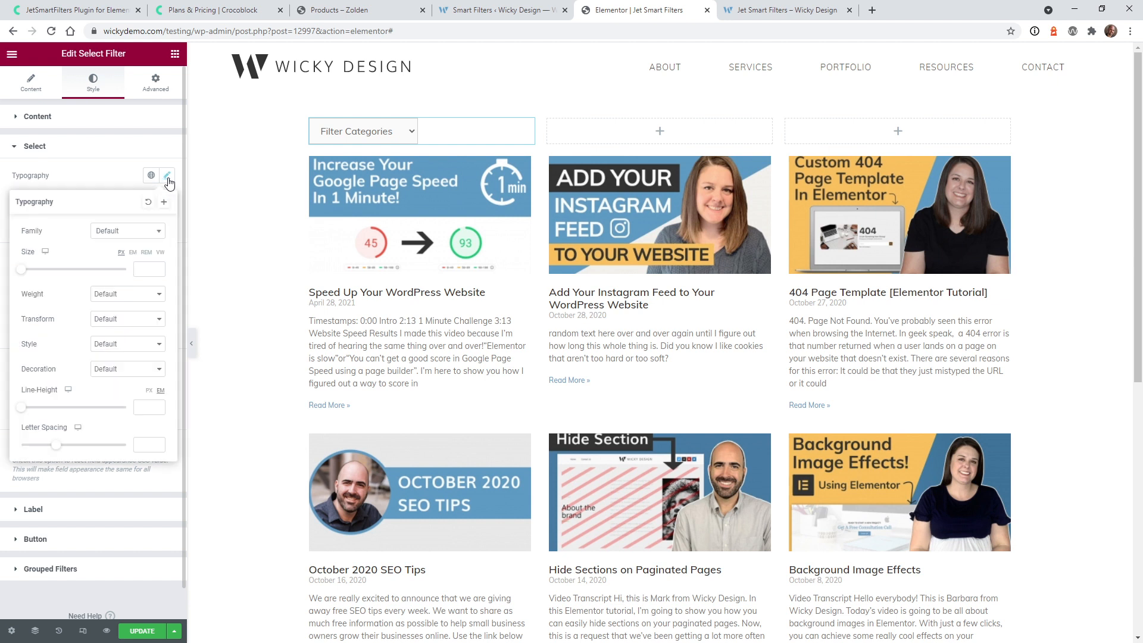
left_click_drag(21, 267, 28, 269)
left_click(38, 152)
left_click(38, 174)
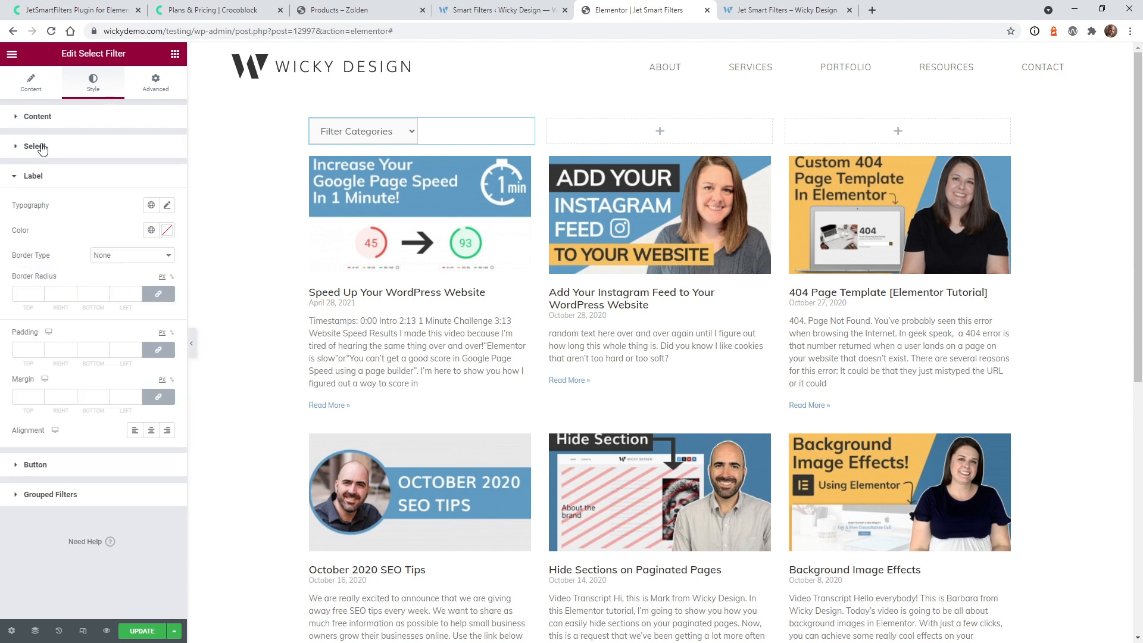
left_click(38, 147)
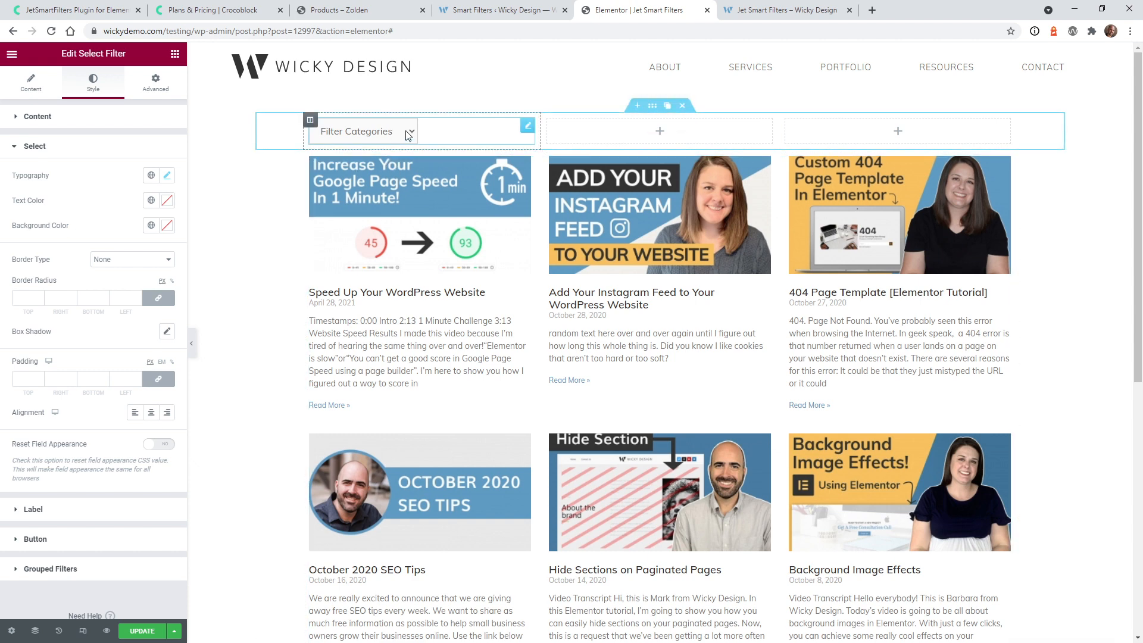
Step: Check the saved filters in Smart Filters and add a Date Period Filter widget to the middle column above the posts
left_click(174, 54)
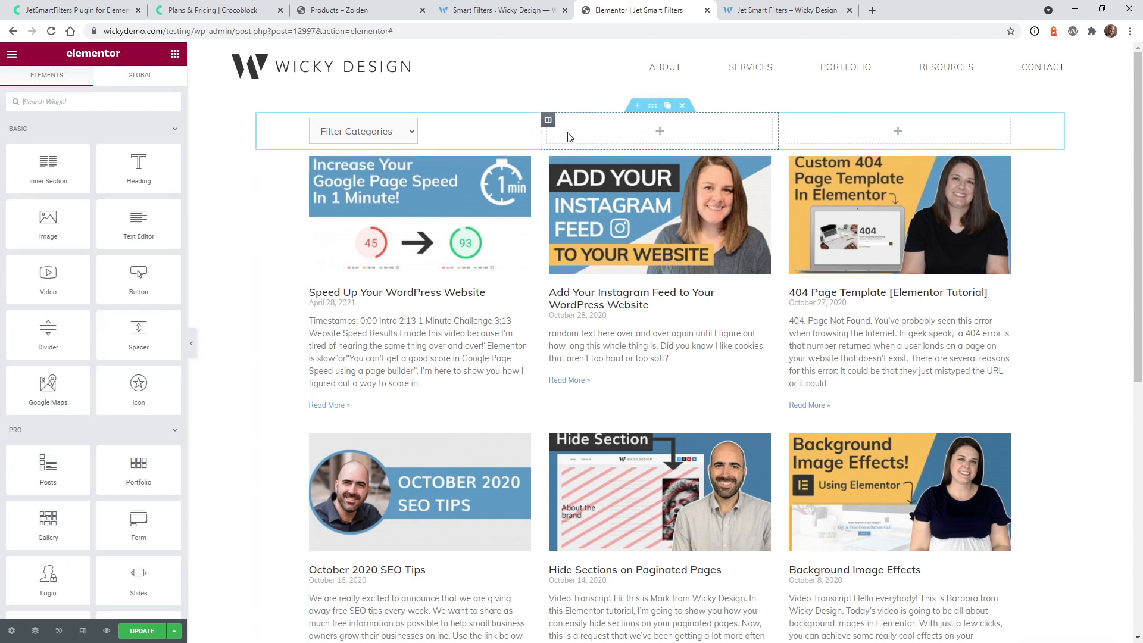
left_click(509, 6)
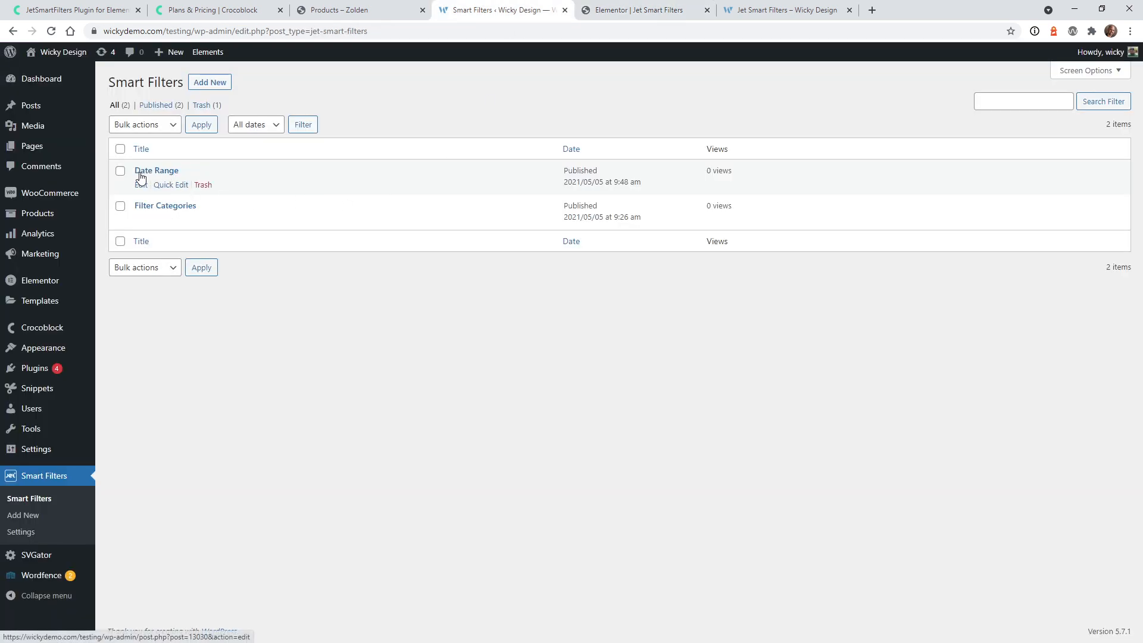
key("ctrl+Tab")
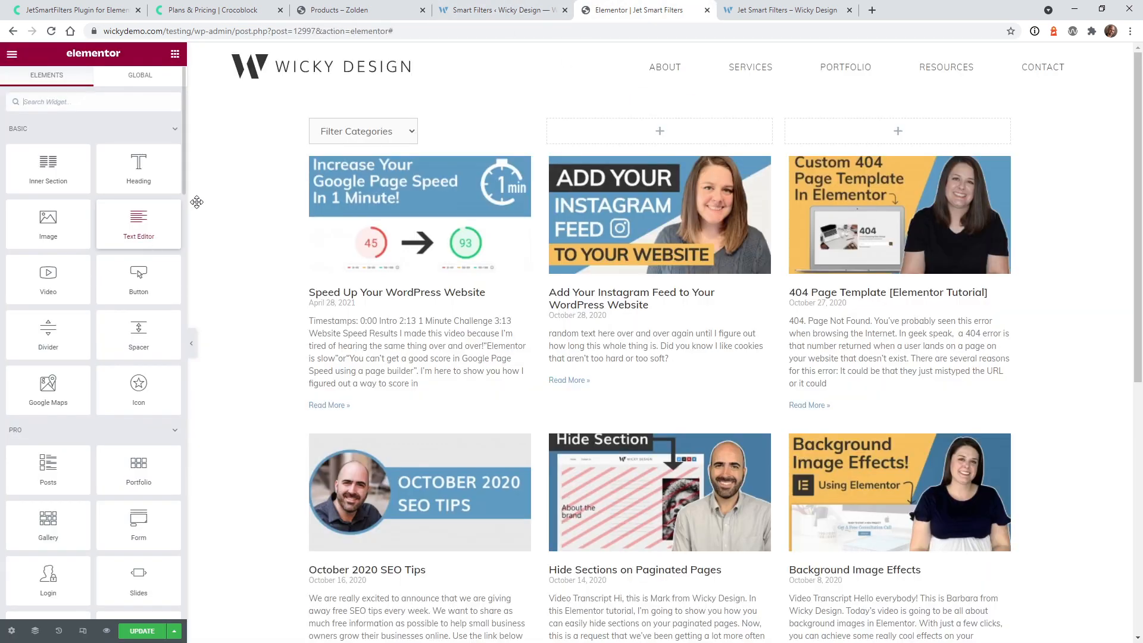
left_click_drag(182, 158, 183, 583)
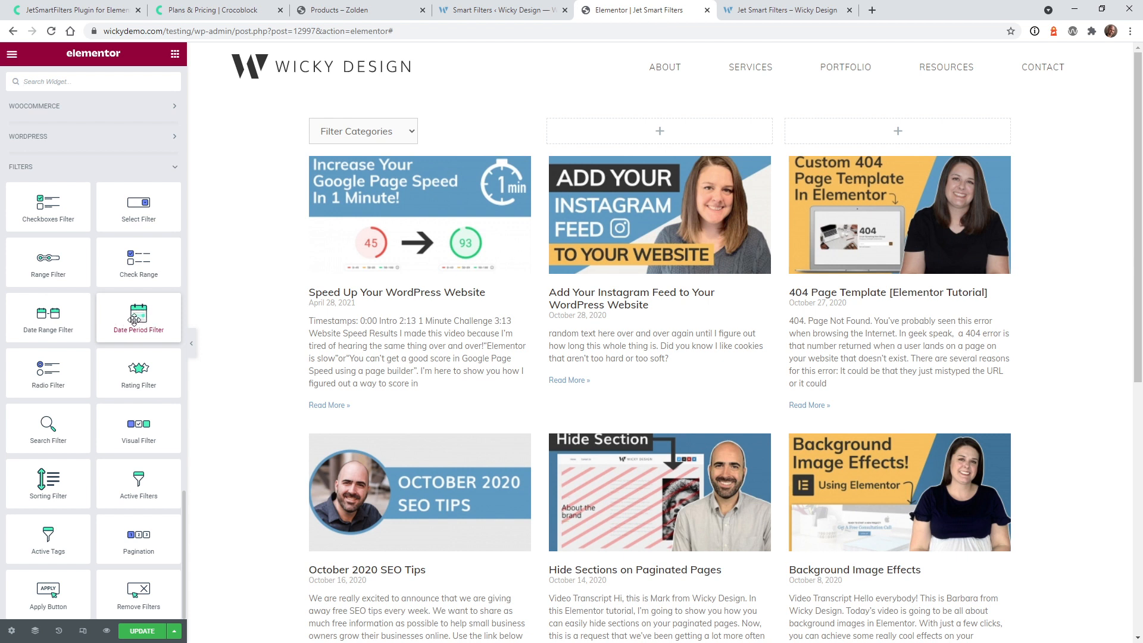
left_click_drag(135, 320, 620, 128)
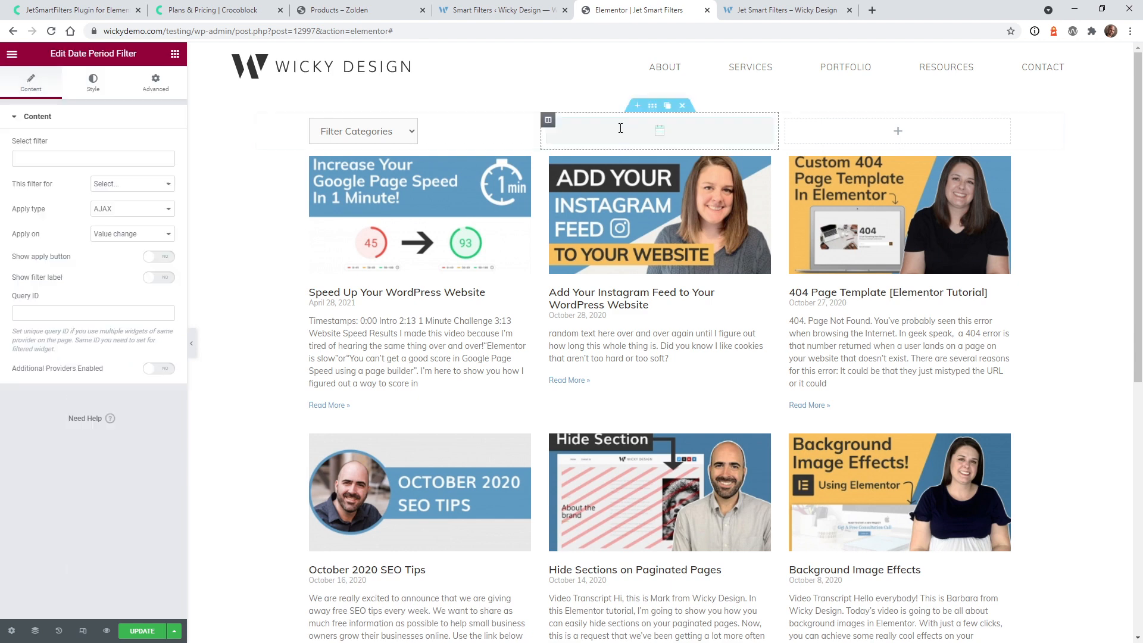
Step: Assign the Date Range filter to the Date Period Filter widget and open its calendar on the canvas
left_click(59, 158)
type("d")
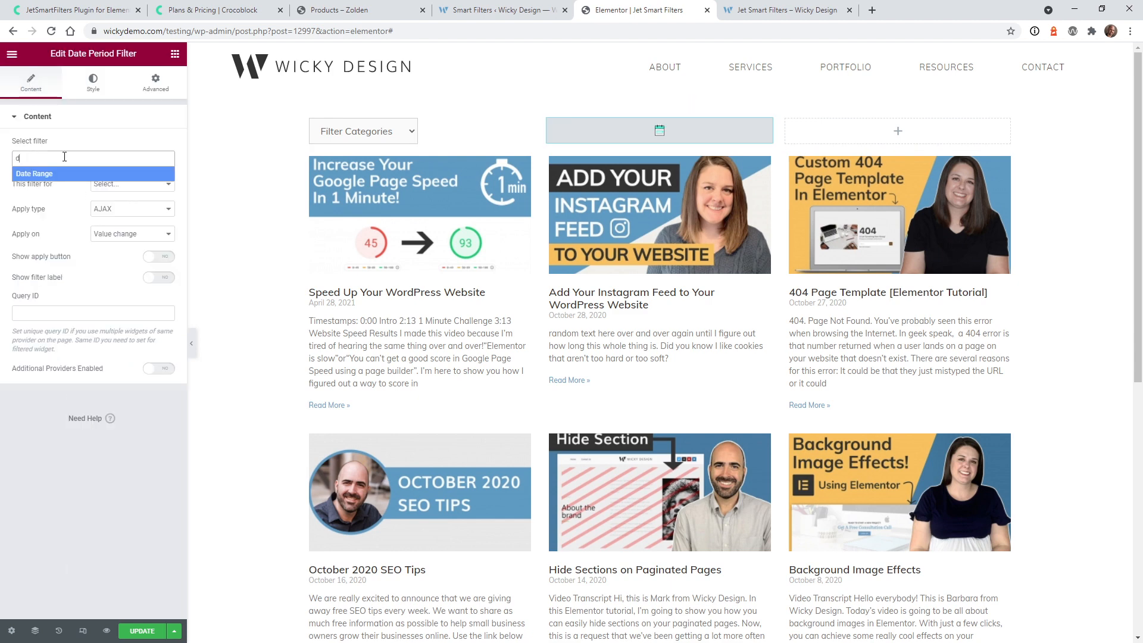
type("ate")
left_click(53, 174)
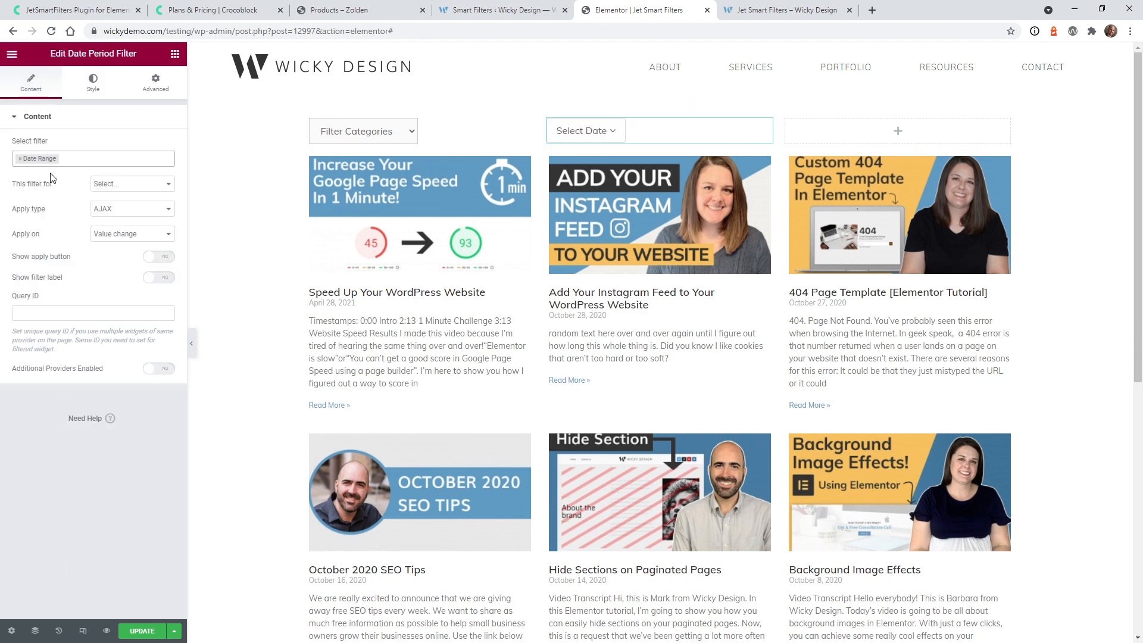
left_click_drag(644, 136, 611, 127)
left_click(613, 132)
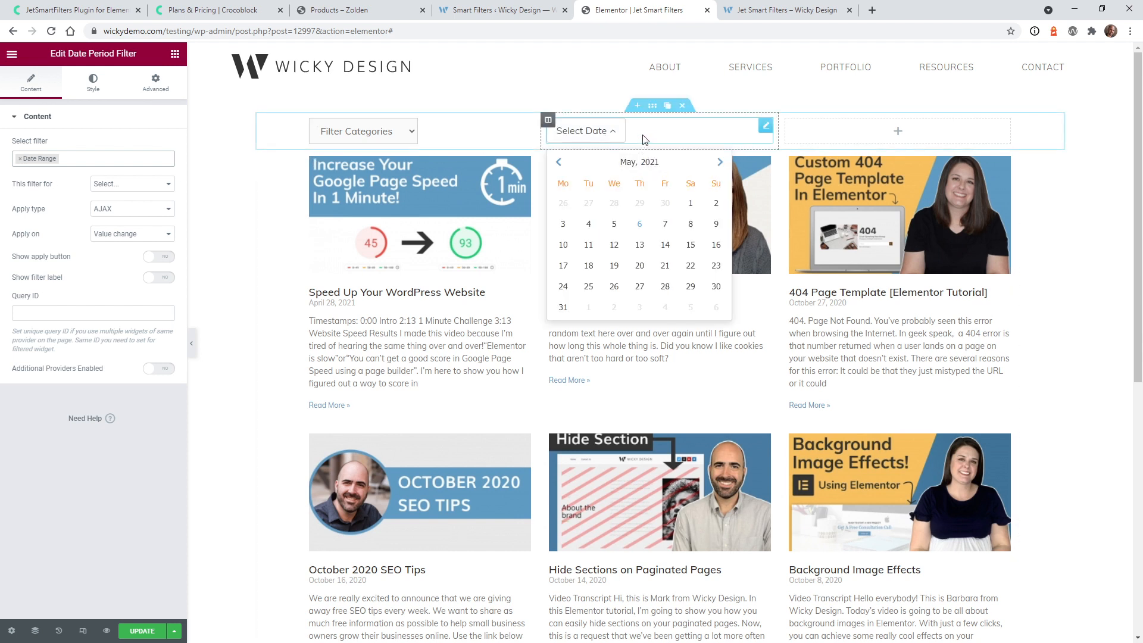
Step: Target the date filter at Elementor Pro Posts and check the query ID named in its note
left_click(113, 184)
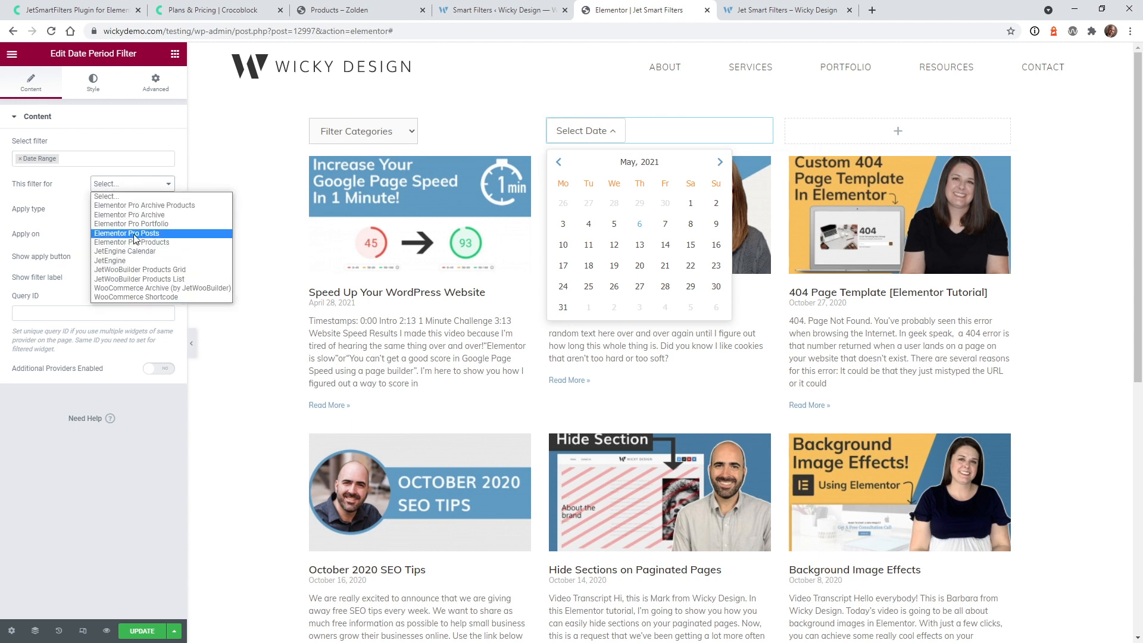
left_click(153, 238)
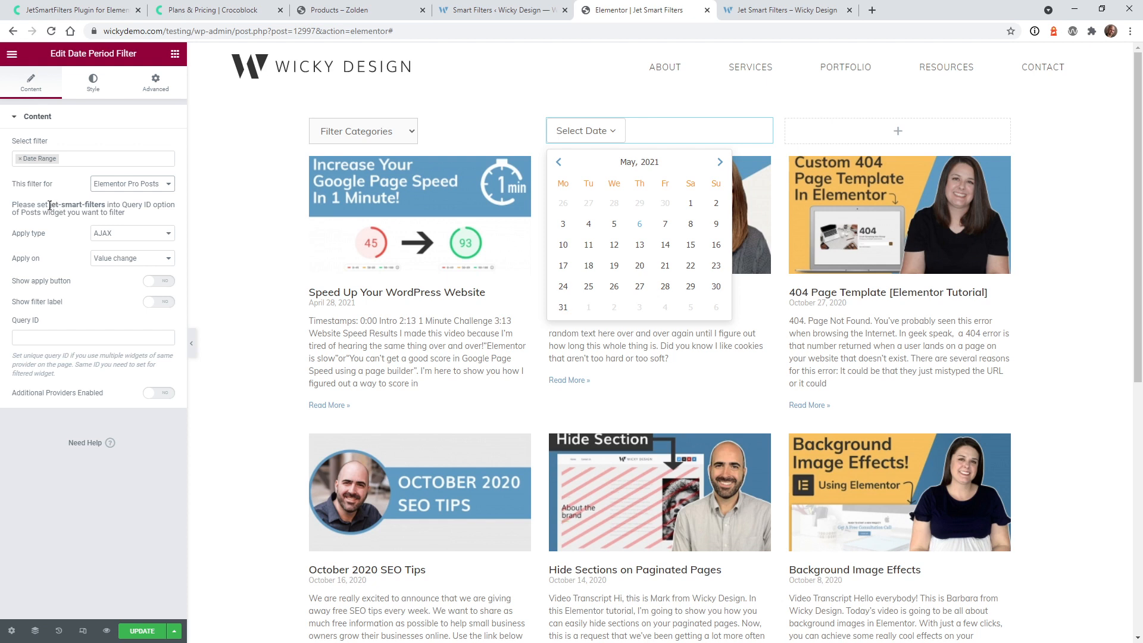
left_click_drag(50, 205, 100, 206)
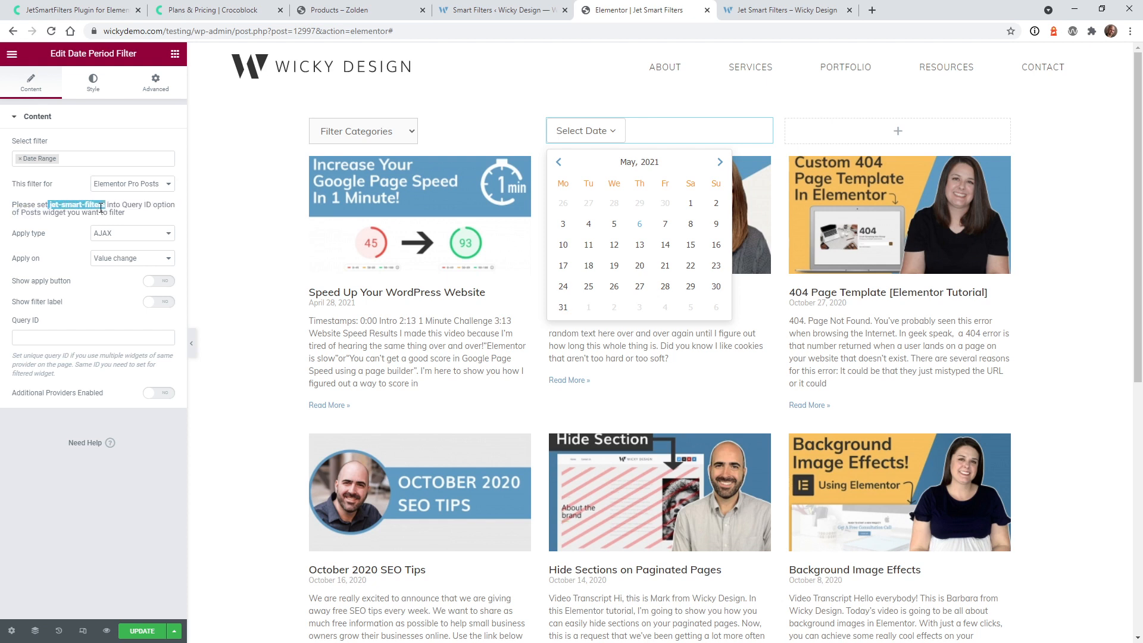
left_click(91, 515)
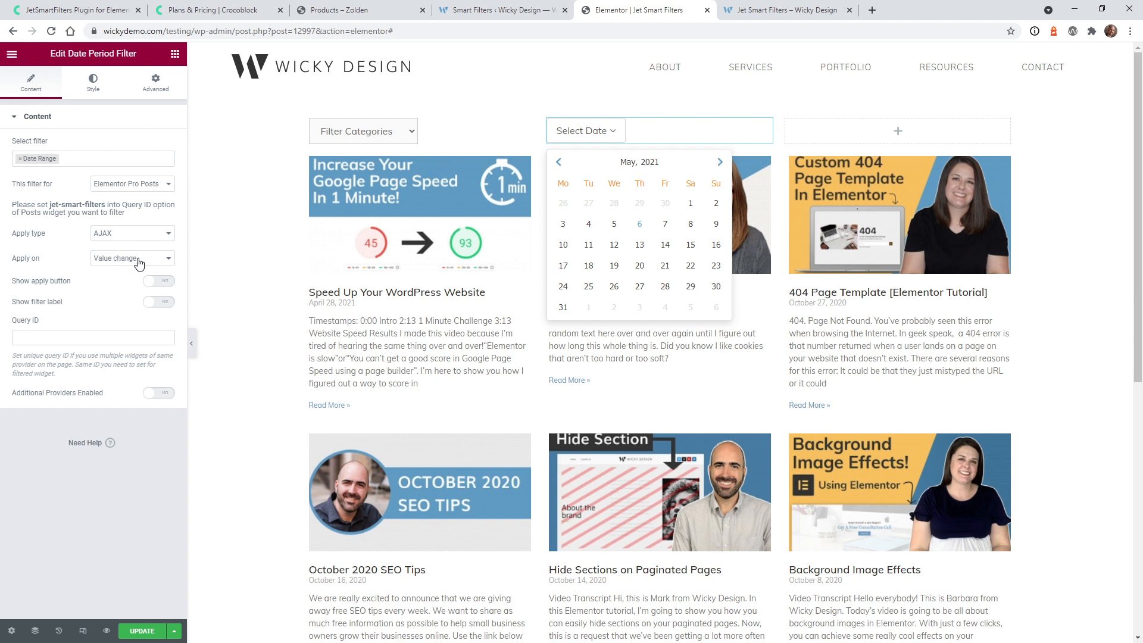
Step: Preview the page and choose July 1, 2020 as the start of the date filter's range
left_click(106, 634)
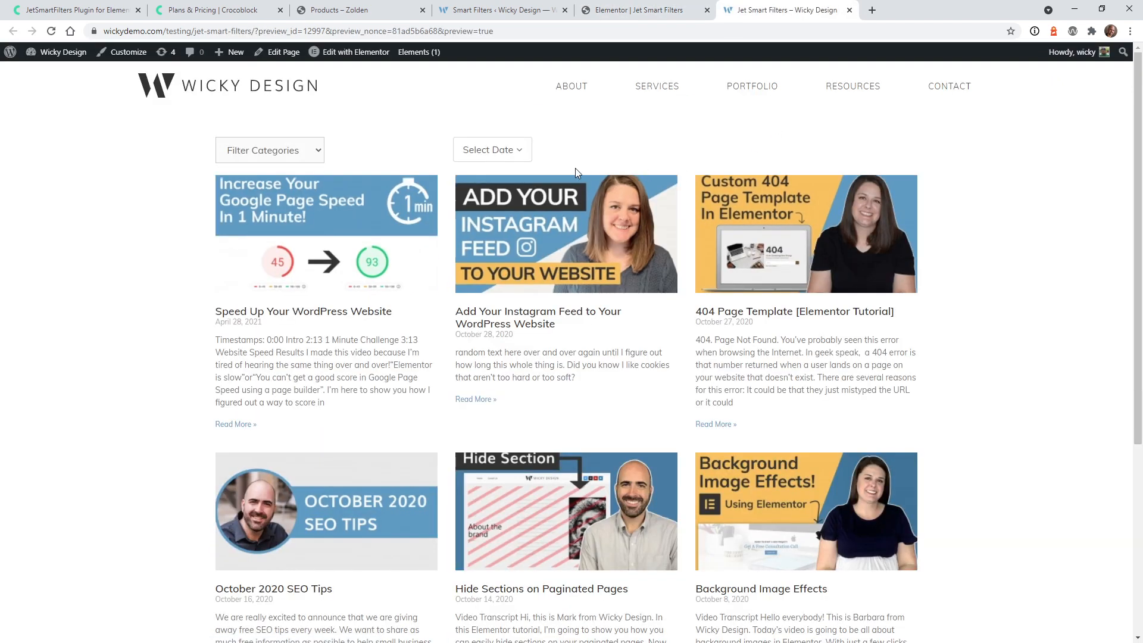
left_click(508, 152)
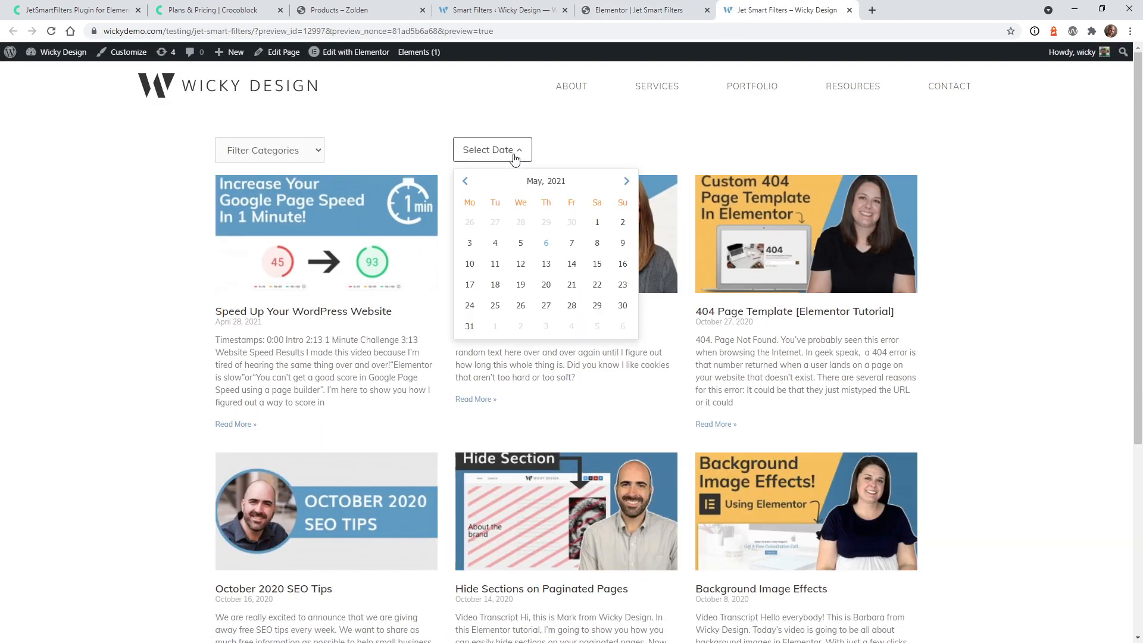
left_click(464, 181)
left_click(464, 180)
left_click(464, 181)
left_click(464, 181)
left_click(464, 181)
left_click(463, 181)
left_click(464, 181)
left_click(464, 181)
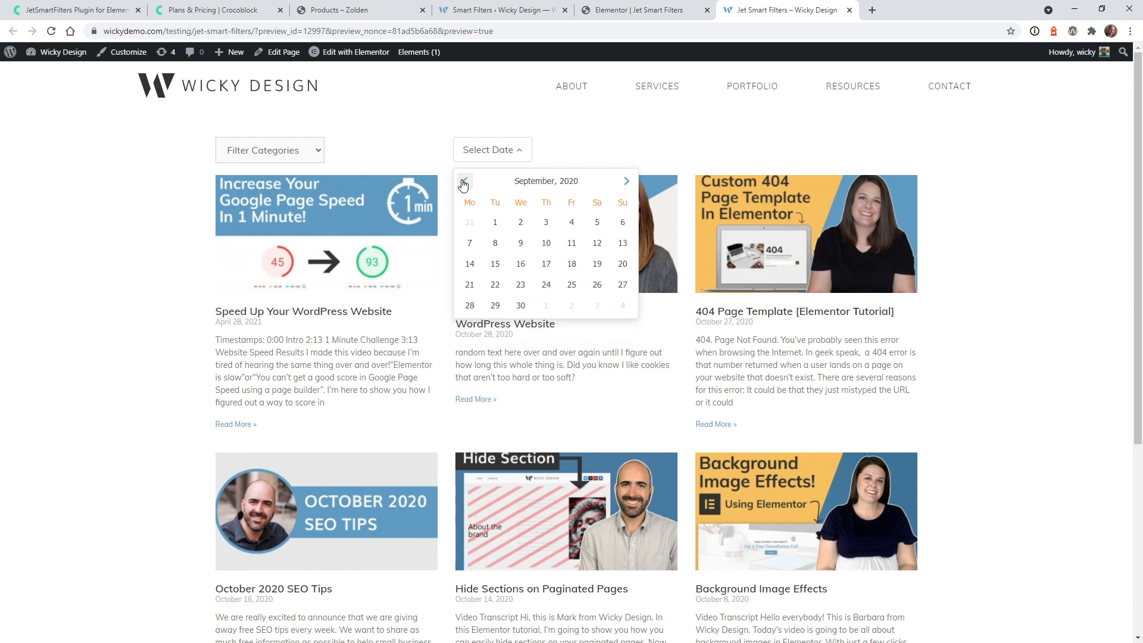
left_click(464, 181)
left_click(464, 181)
left_click(520, 222)
Step: Choose February 6, 2021 as the end of the date range and look through the filtered posts
left_click(626, 181)
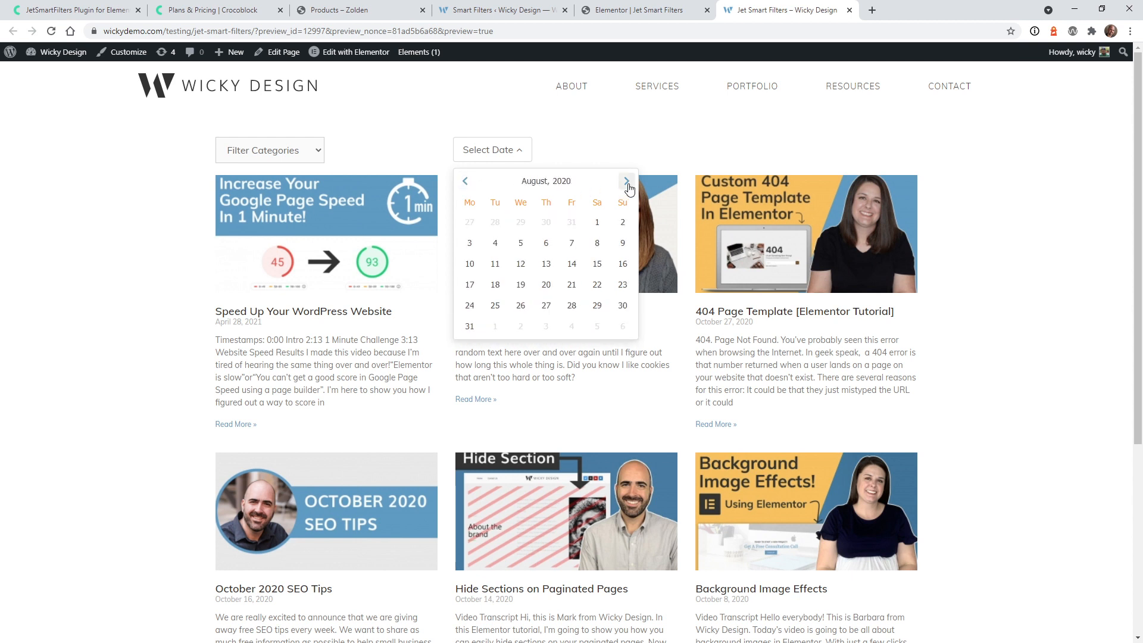
left_click(628, 182)
left_click(627, 182)
left_click(628, 182)
left_click(628, 182)
left_click(628, 182)
left_click(627, 182)
left_click(596, 222)
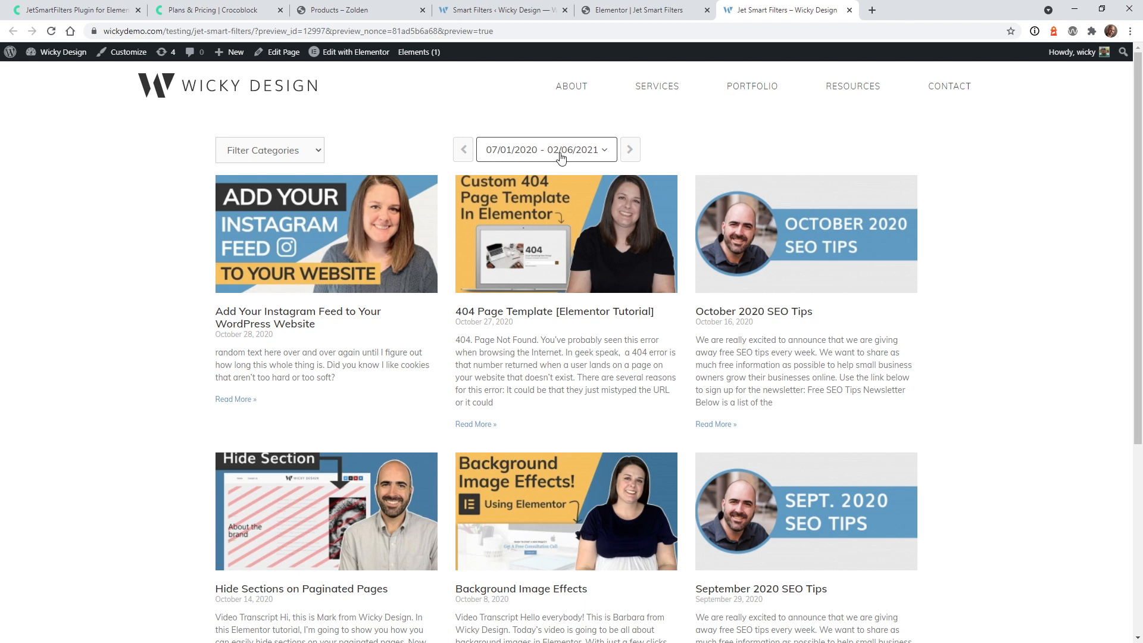
scroll(854, 324, "down", 4)
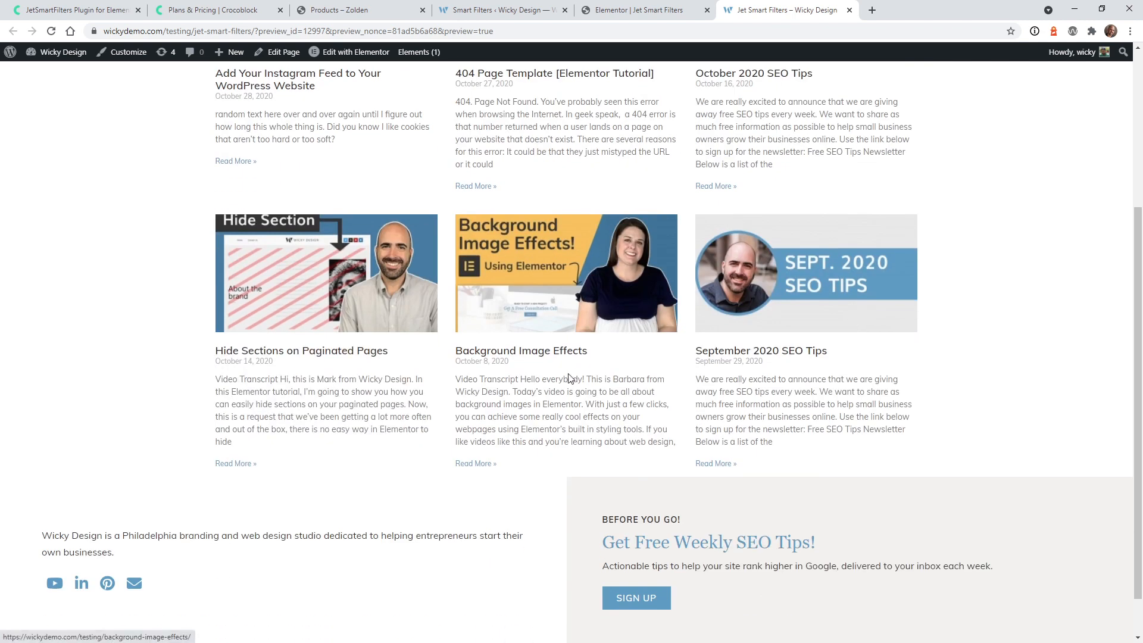
scroll(677, 408, "up", 5)
Step: Reopen the date filter's calendar and choose May 1, 2020 as the start of another range
left_click(508, 150)
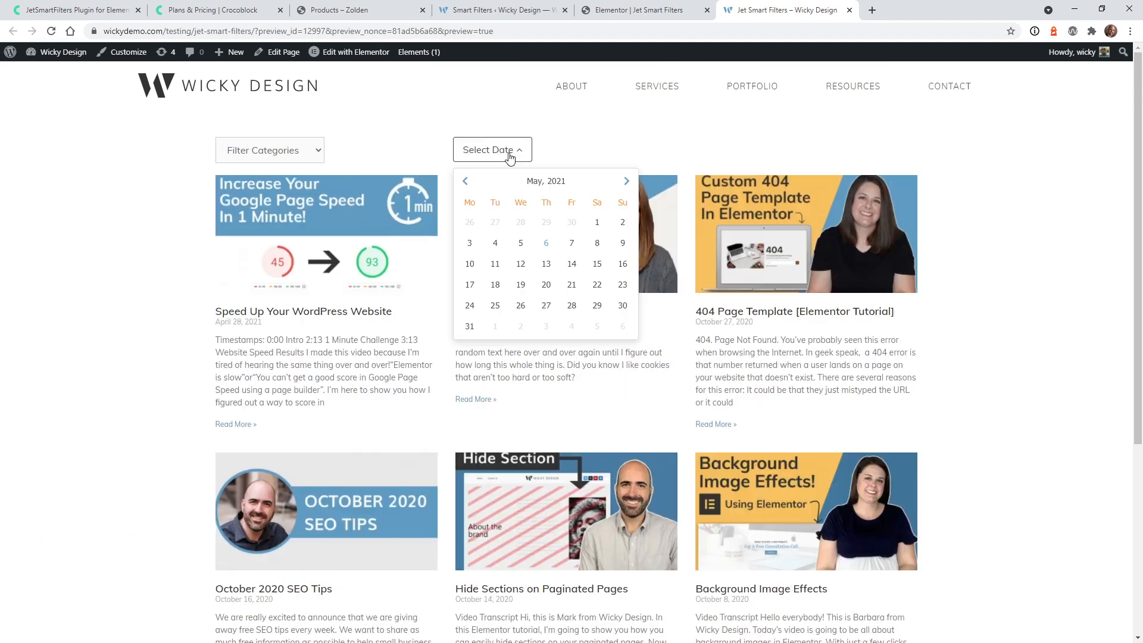
double_click(464, 182)
triple_click(464, 182)
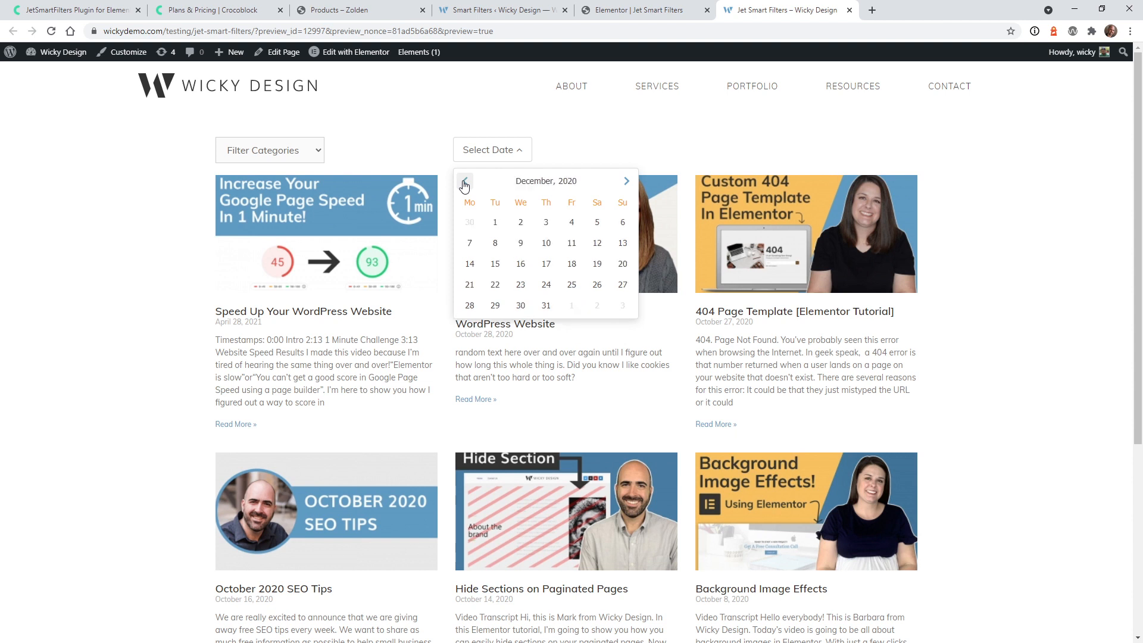
double_click(464, 182)
double_click(463, 182)
left_click(464, 181)
left_click(464, 181)
left_click(464, 181)
left_click(573, 224)
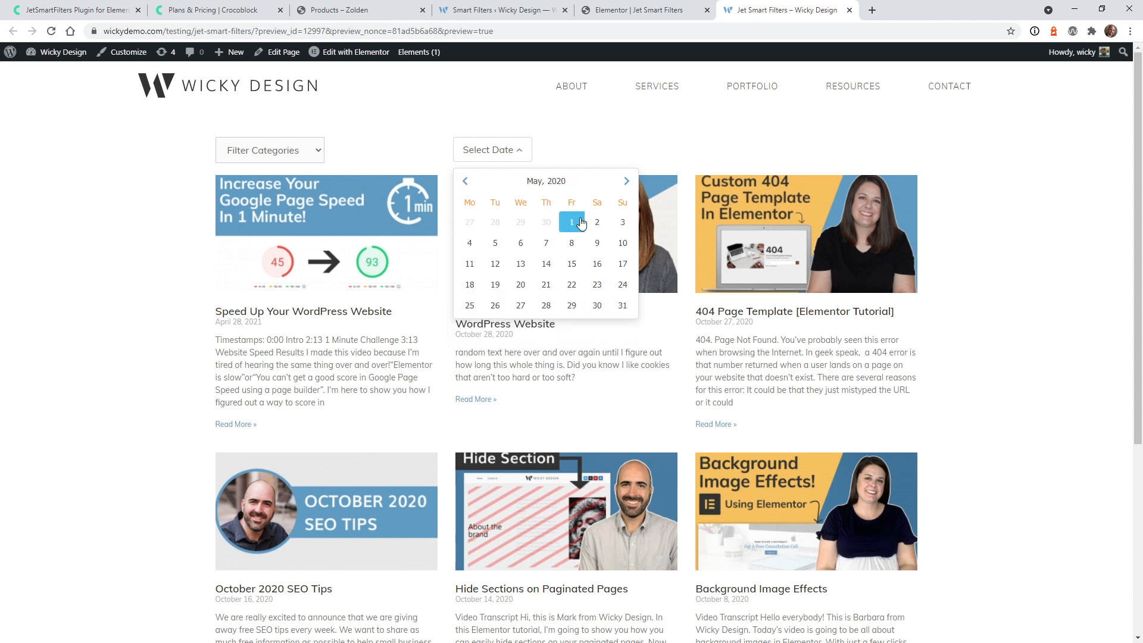
Step: Choose May 1, 2021 as the end of the range and look through the filtered posts
triple_click(626, 181)
double_click(626, 182)
double_click(626, 182)
left_click(626, 182)
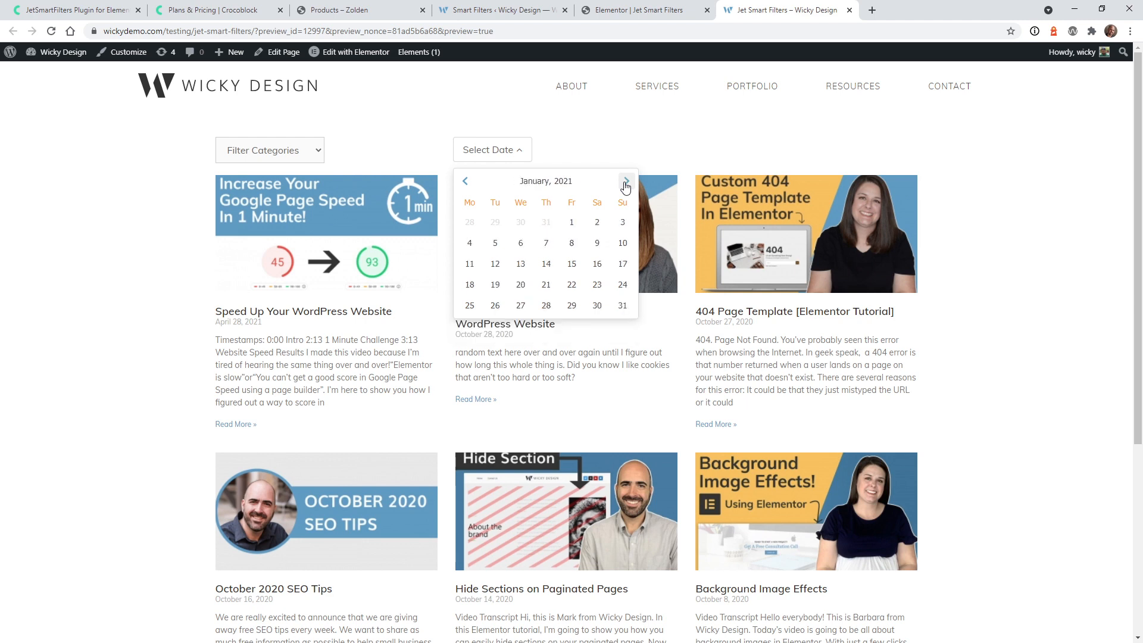
left_click(625, 182)
left_click(626, 182)
left_click(625, 182)
left_click(625, 181)
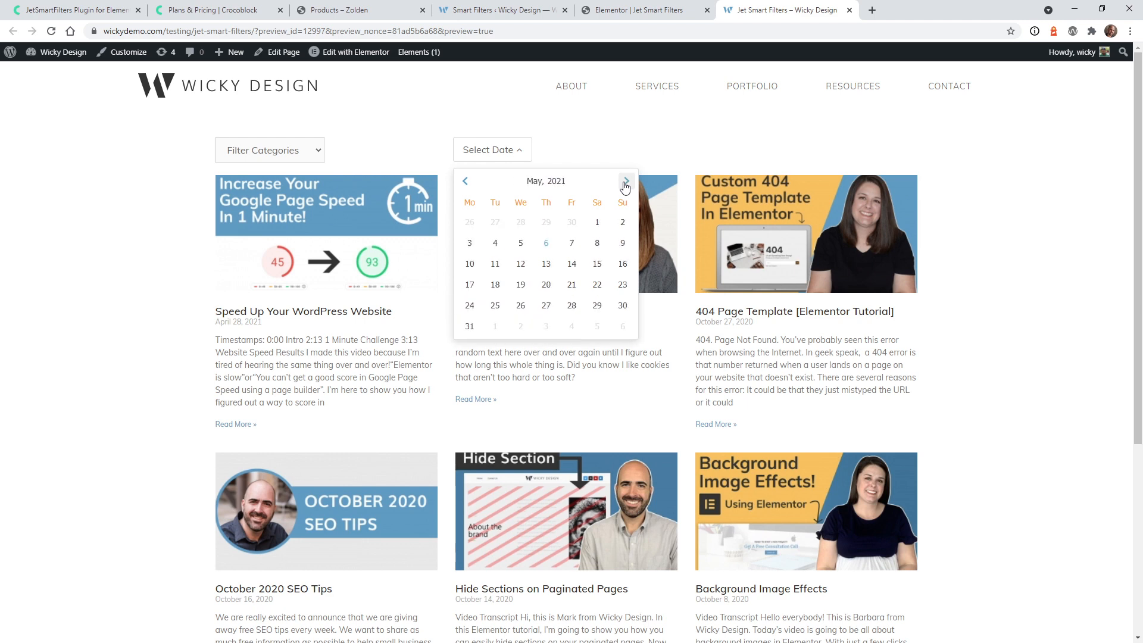
left_click(597, 222)
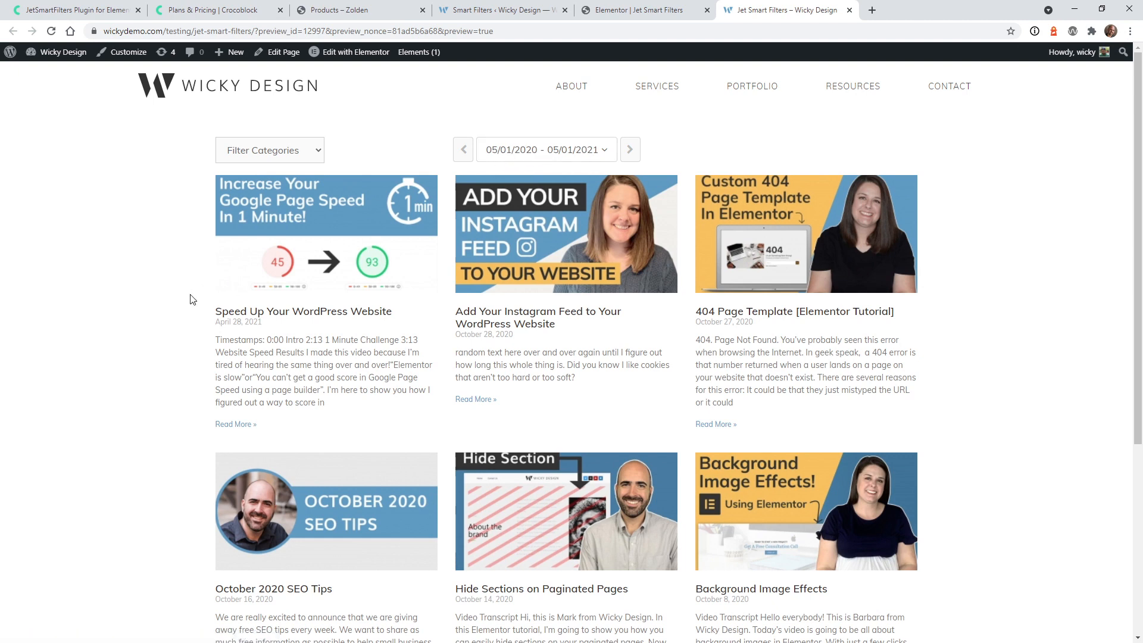
scroll(187, 301, "down", 4)
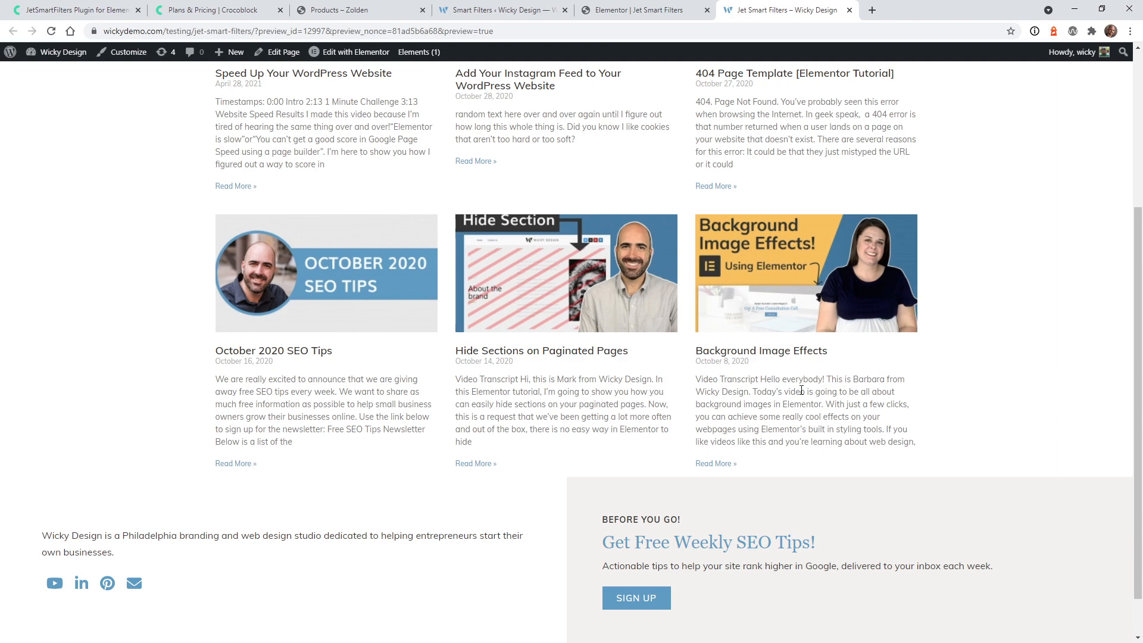
scroll(613, 366, "up", 4)
scroll(643, 357, "down", 5)
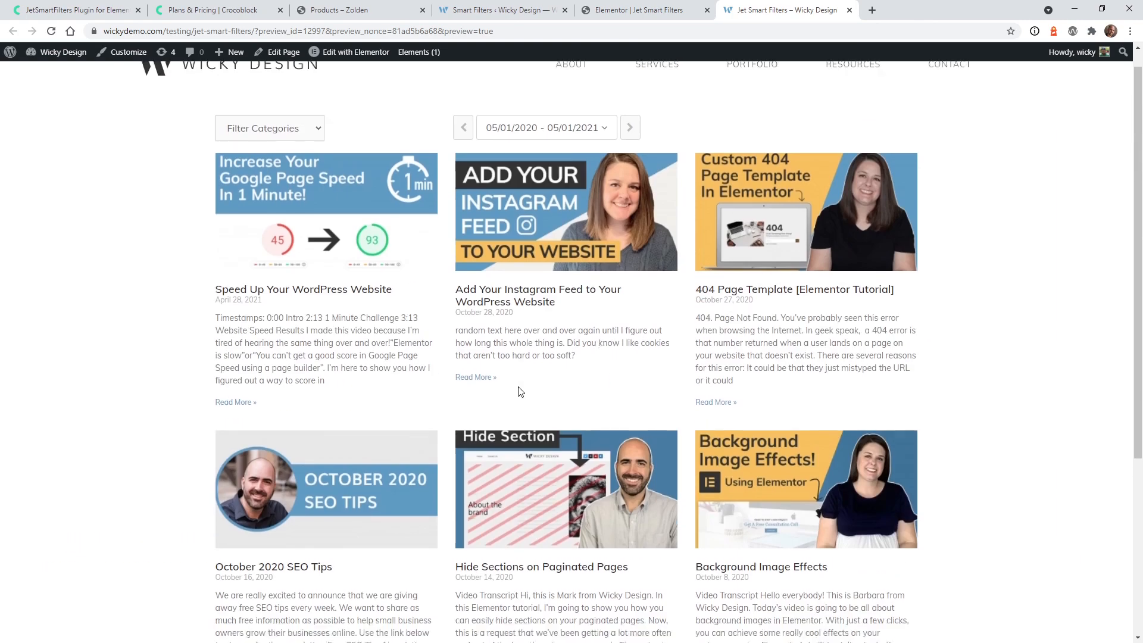
scroll(624, 311, "up", 6)
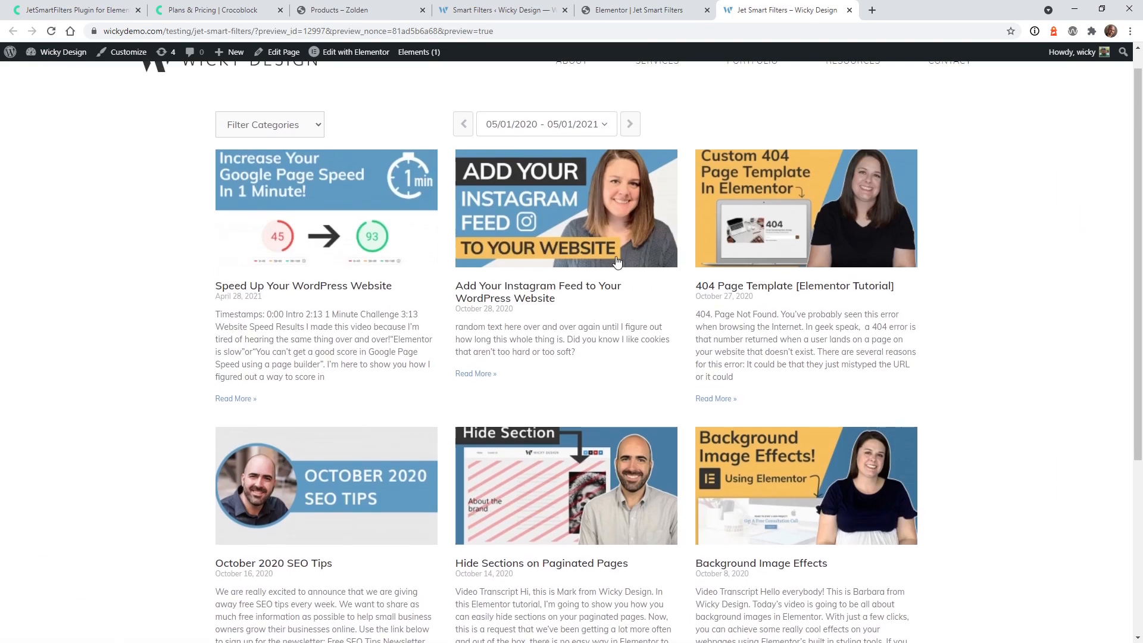
Step: Return to the Elementor editor and set the Posts widget to 26 posts per page, checking the extended grid
left_click(640, 10)
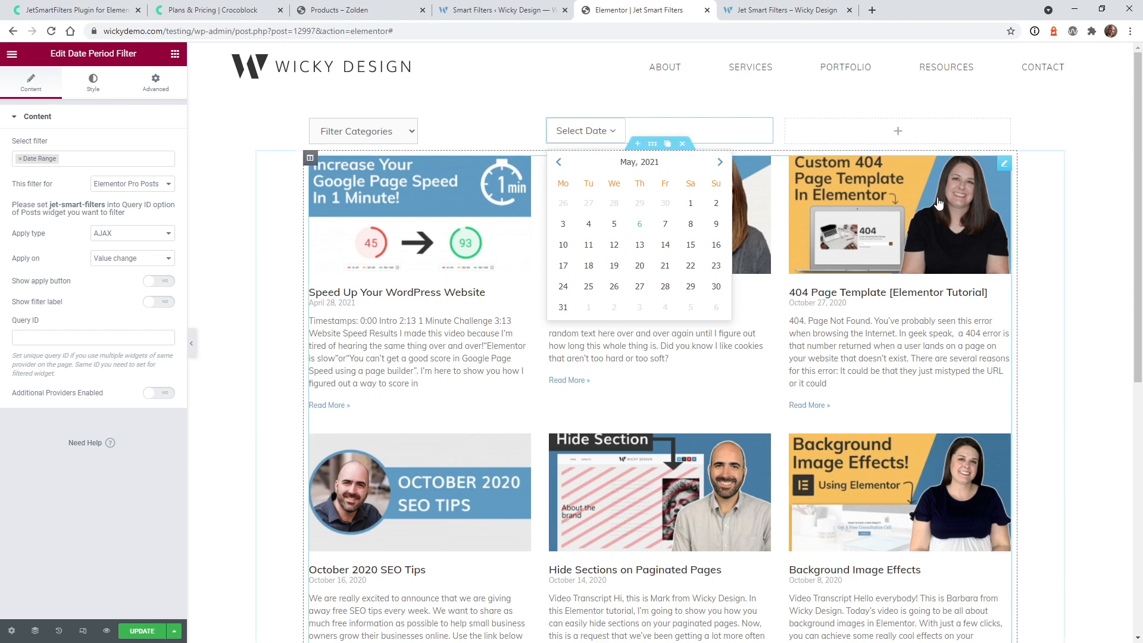
left_click(1006, 167)
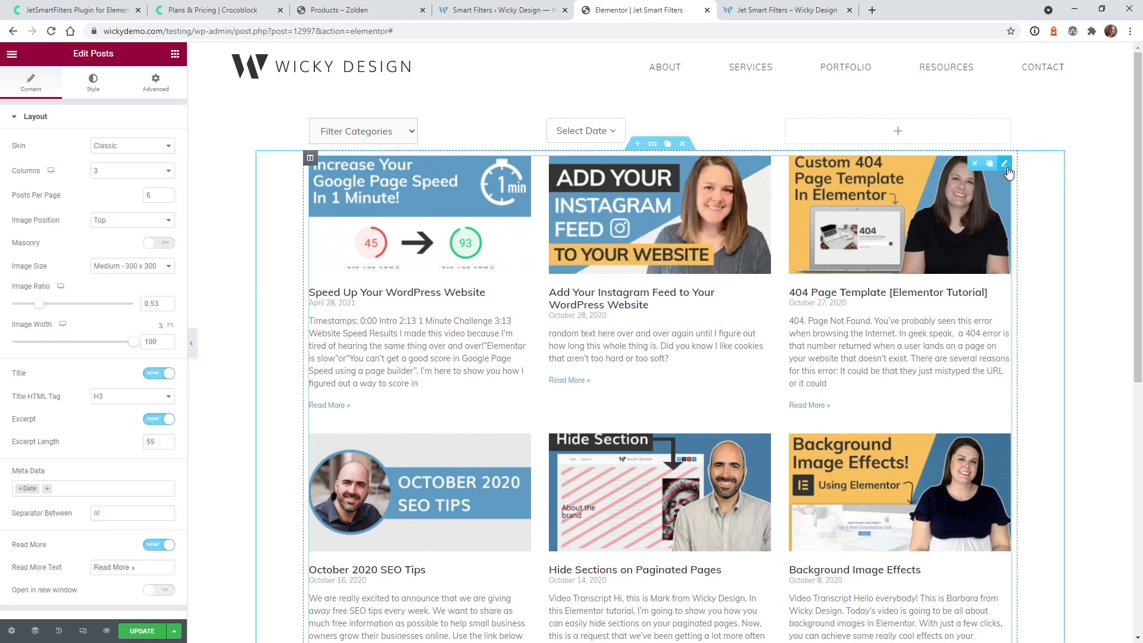
double_click(150, 195)
type("2")
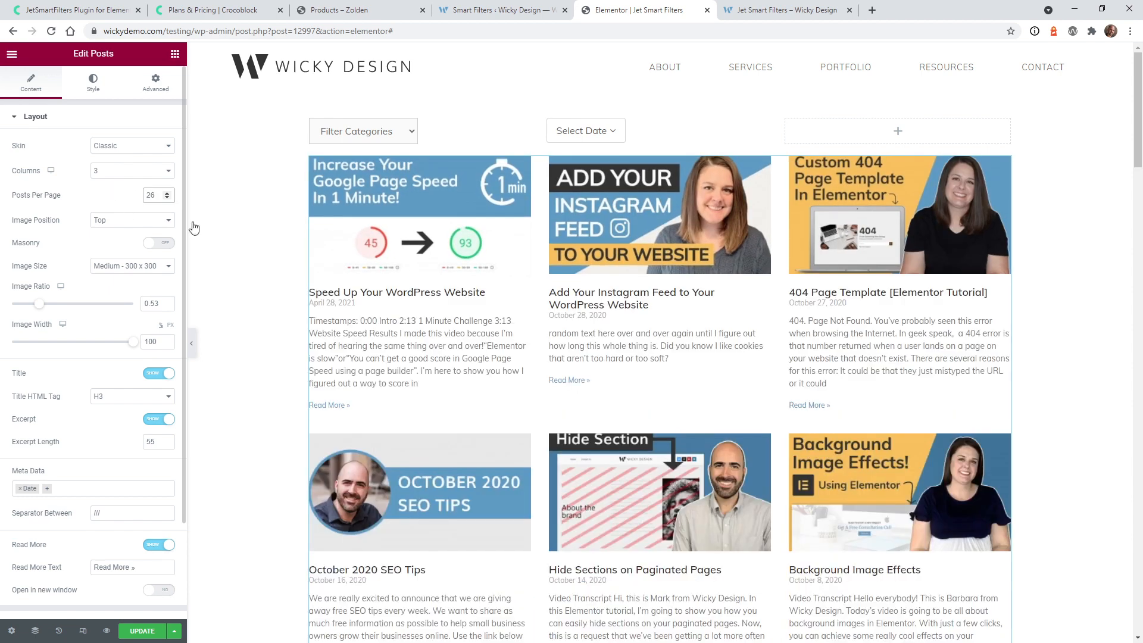
scroll(682, 352, "down", 3)
scroll(681, 352, "down", 10)
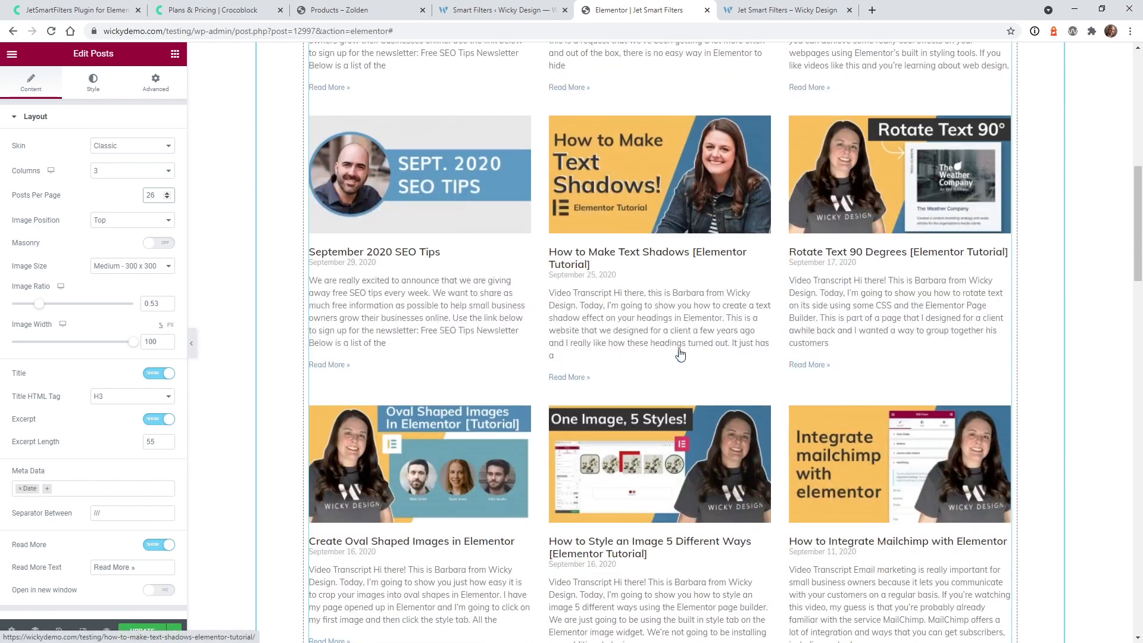
scroll(682, 353, "down", 15)
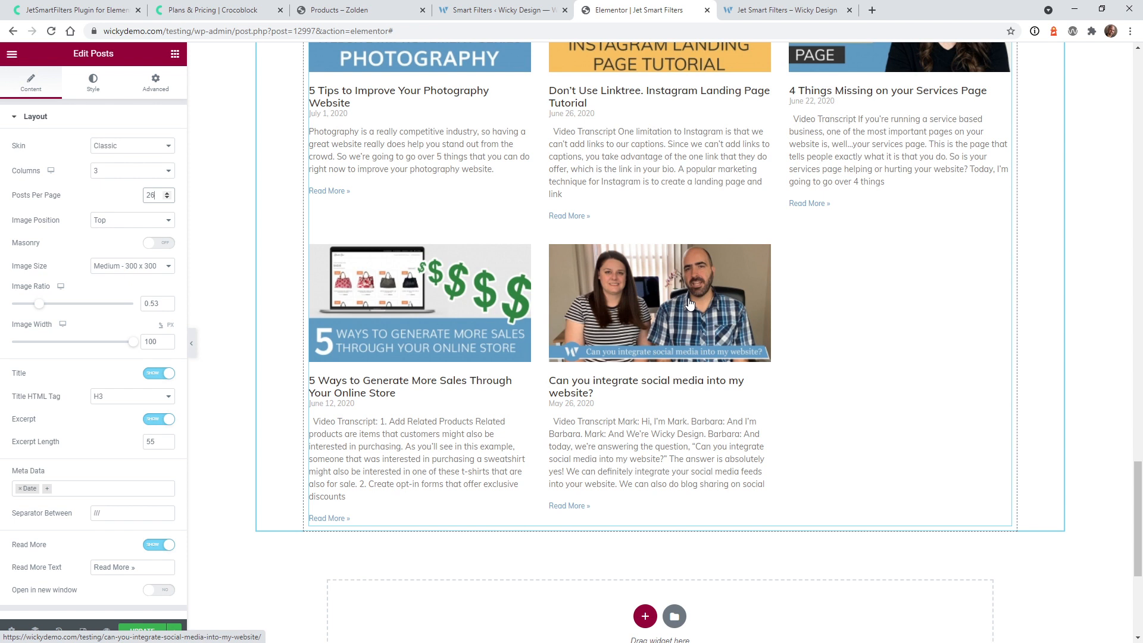
Step: Check the Posts widget's own pagination settings without changing them
left_click(31, 118)
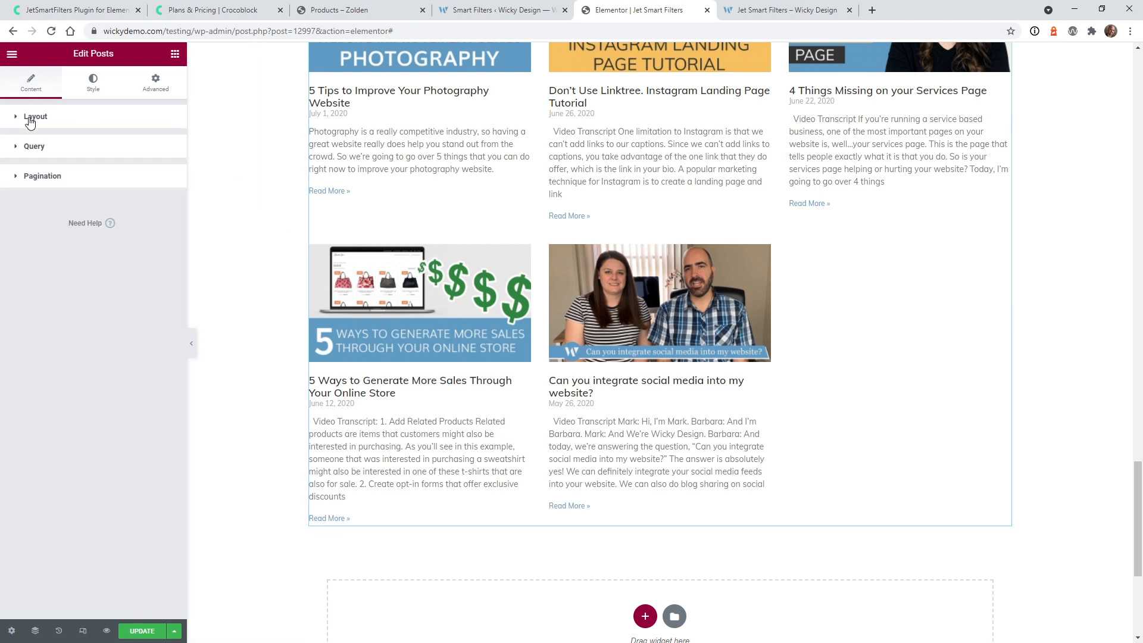
left_click(68, 177)
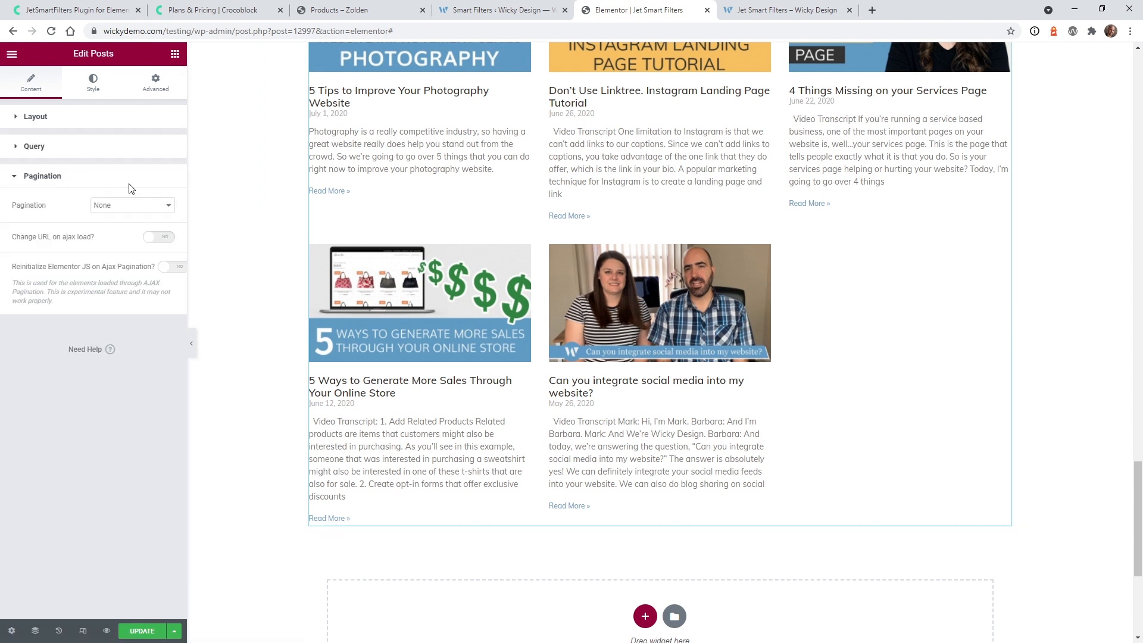
left_click(55, 178)
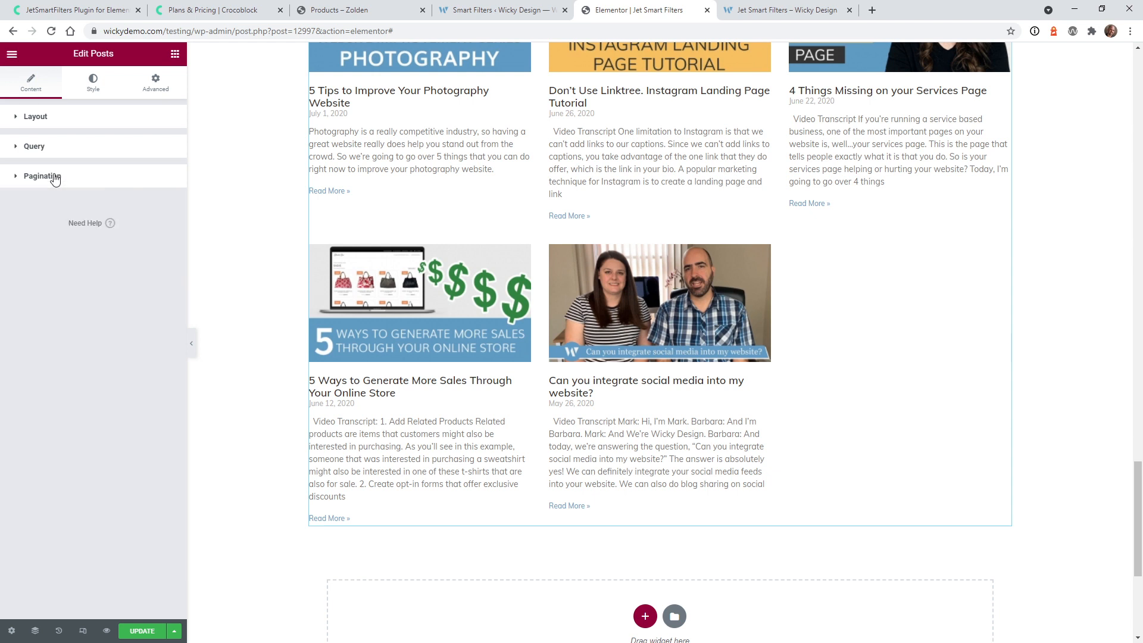
Step: Add the Pagination widget from the Filters group directly below the posts grid
left_click(176, 57)
scroll(119, 358, "down", 10)
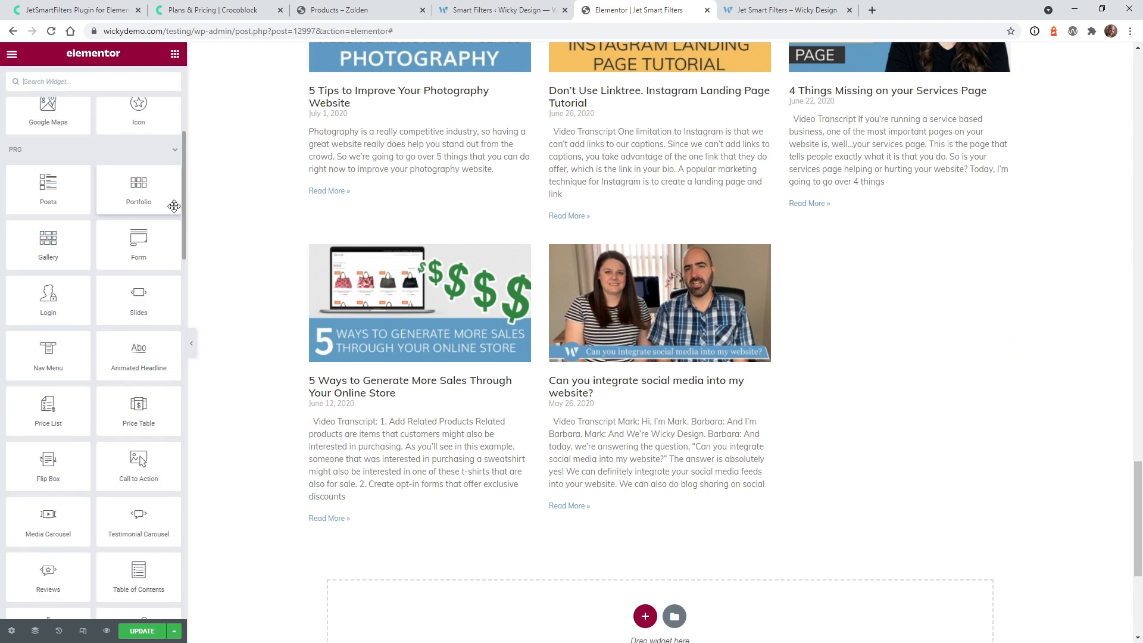
scroll(191, 530, "down", 10)
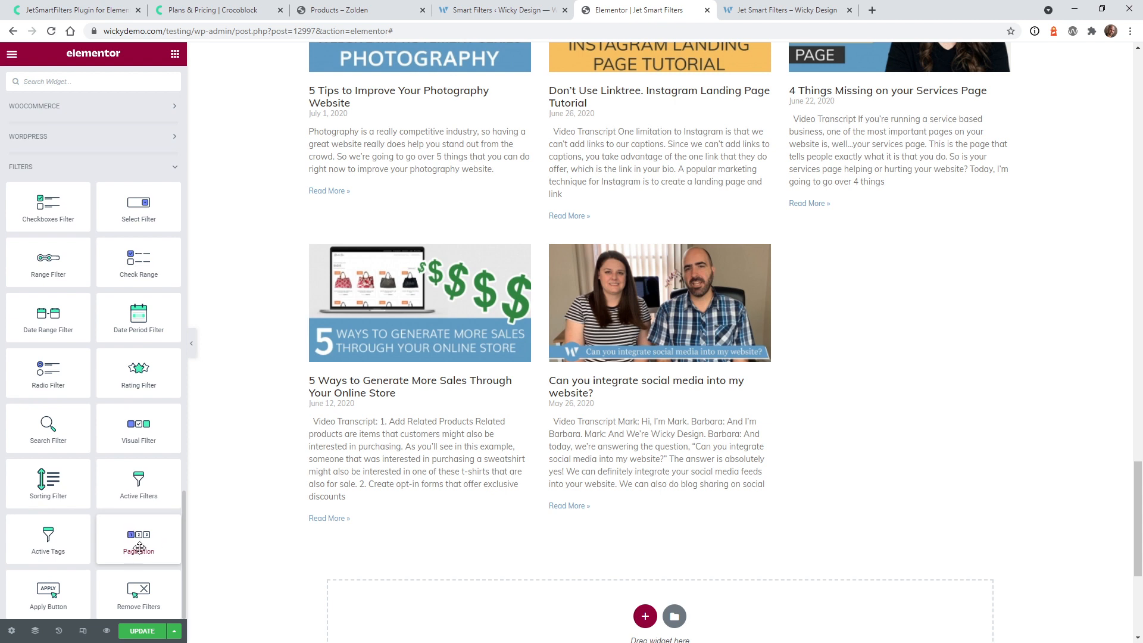
left_click_drag(137, 542, 473, 528)
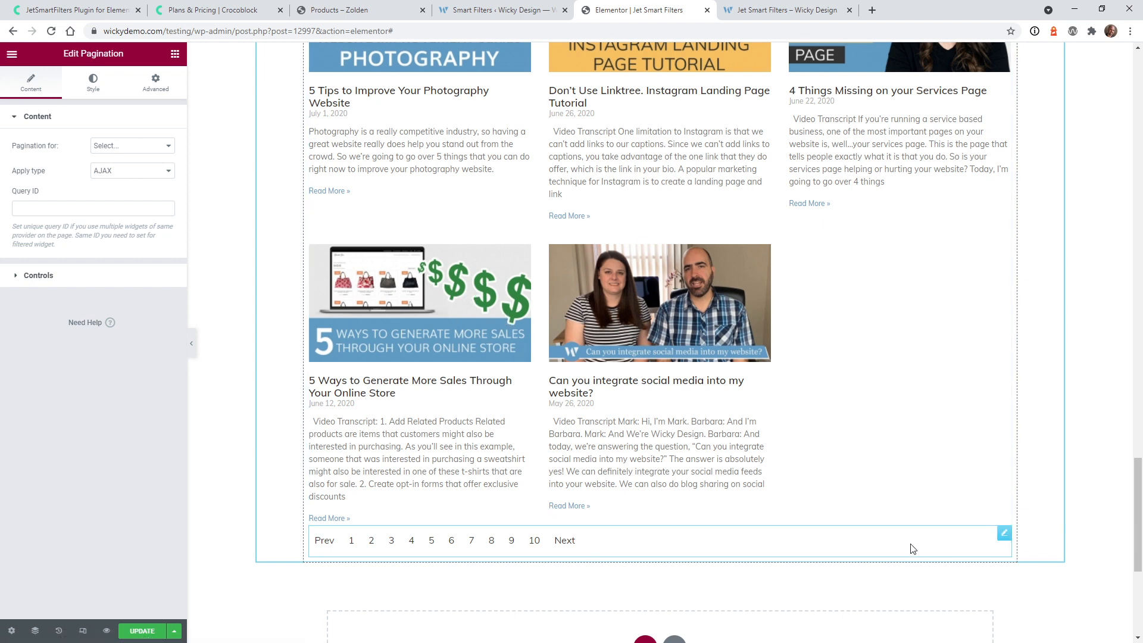
Step: Apply the Pagination widget to Elementor Pro Posts and check the query ID named in its note
mouse_move(1005, 536)
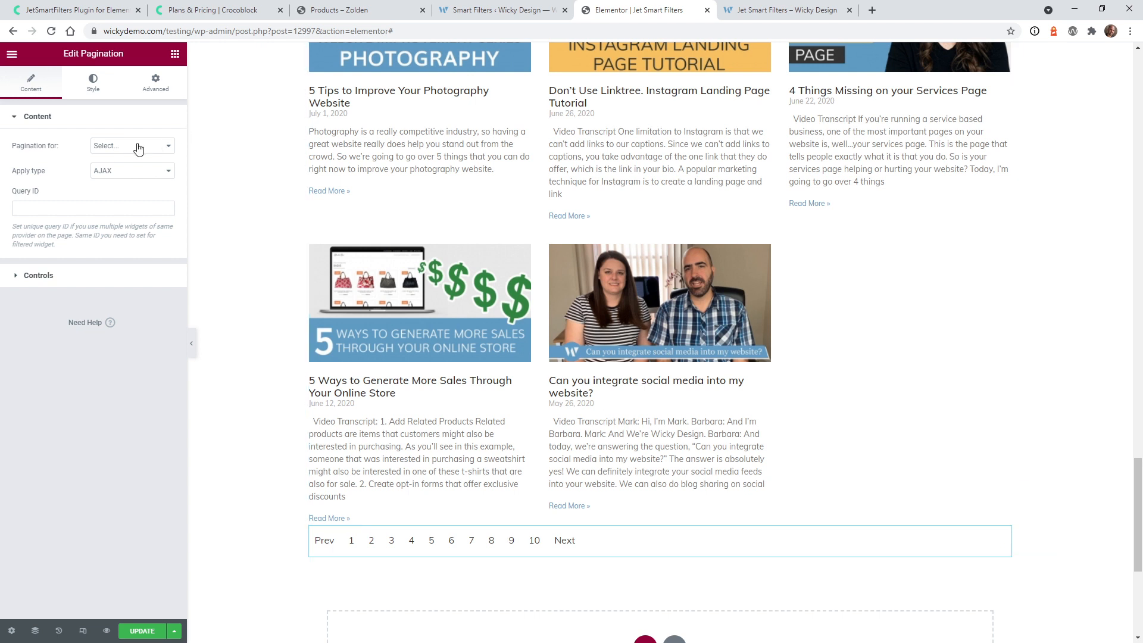
left_click(112, 147)
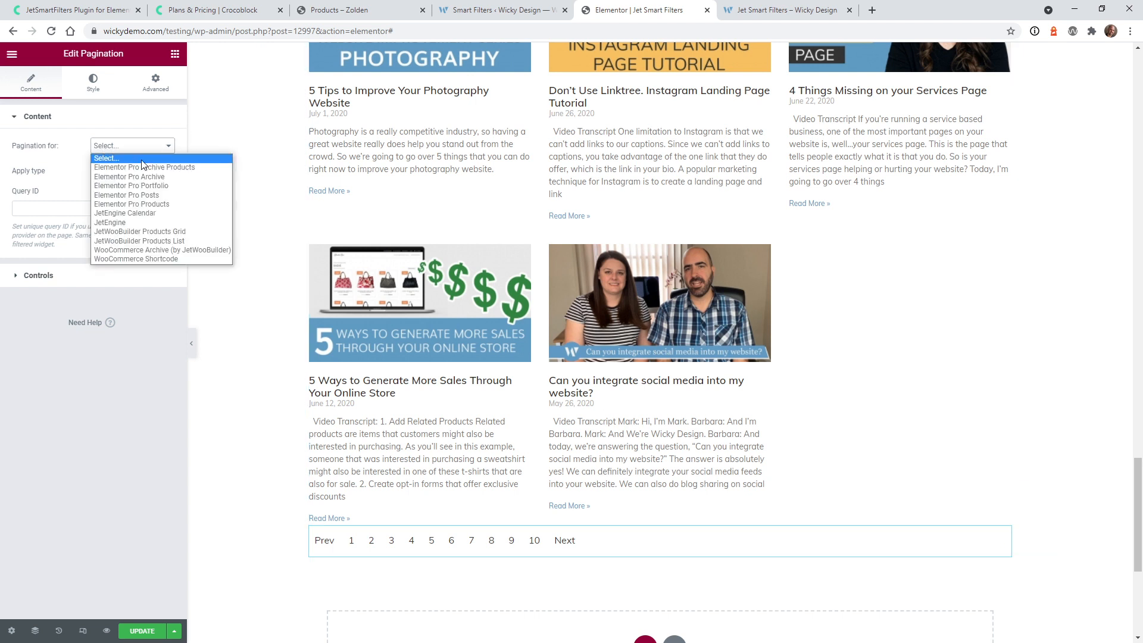
left_click(126, 196)
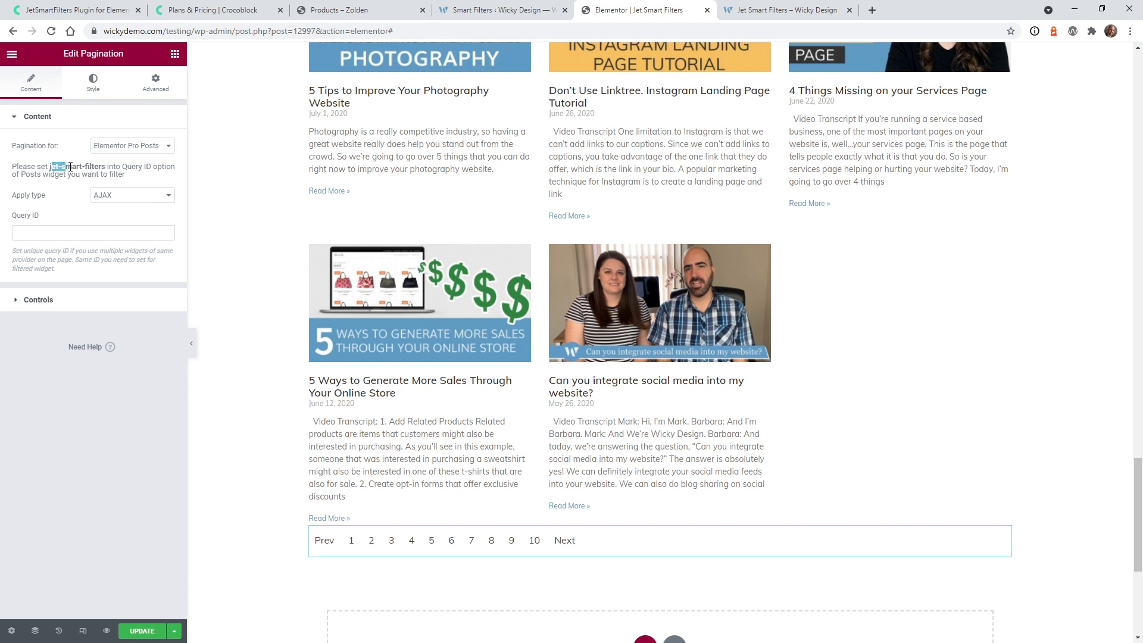
left_click_drag(71, 167, 105, 167)
Step: Preview the page and test the pagination below the posts by opening page 6 and page 9
left_click(109, 633)
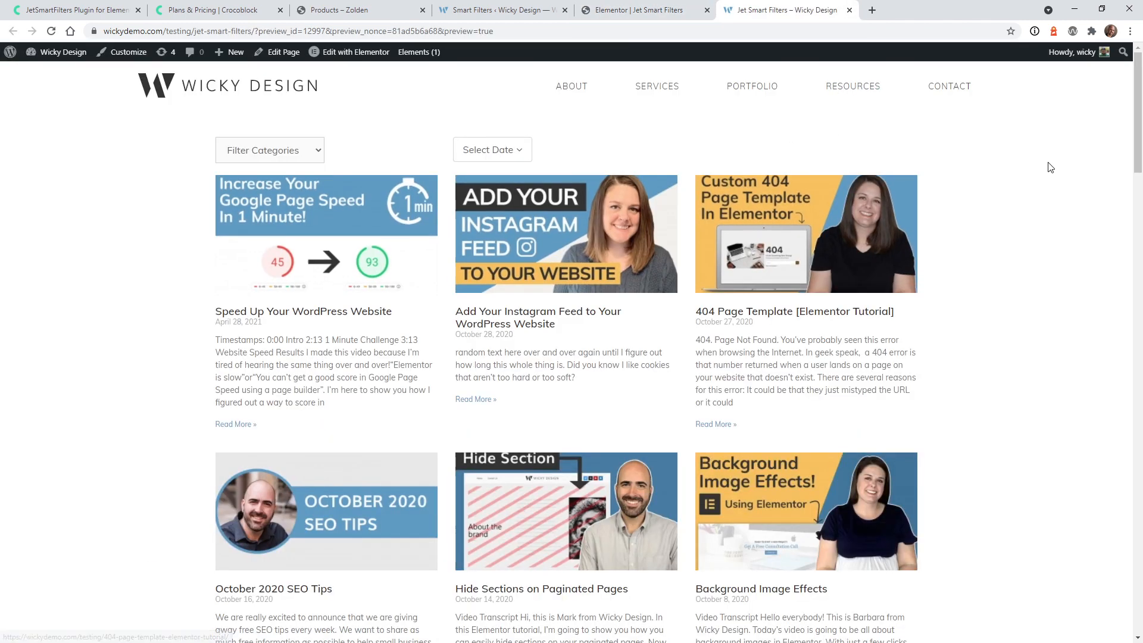
left_click_drag(1138, 151, 1083, 595)
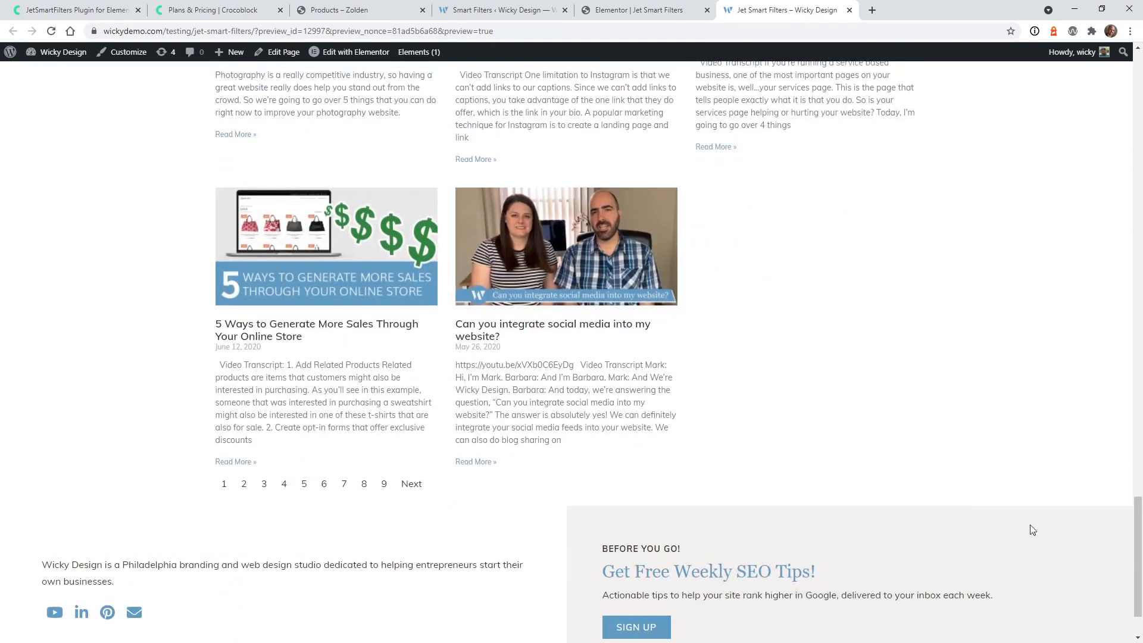
left_click(324, 487)
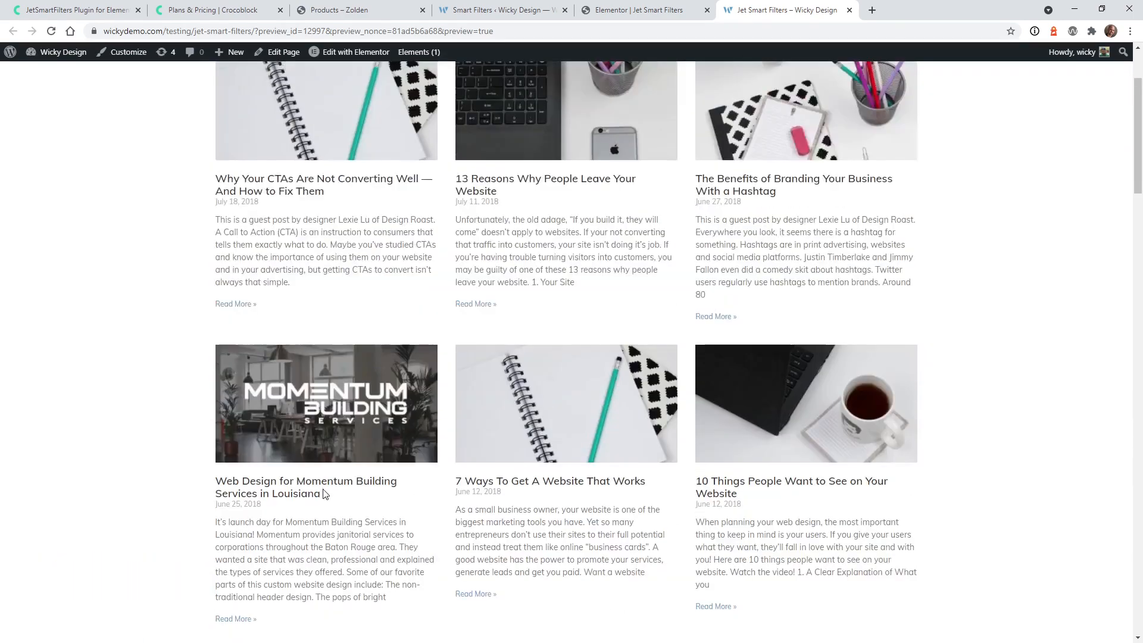
scroll(495, 280, "up", 3)
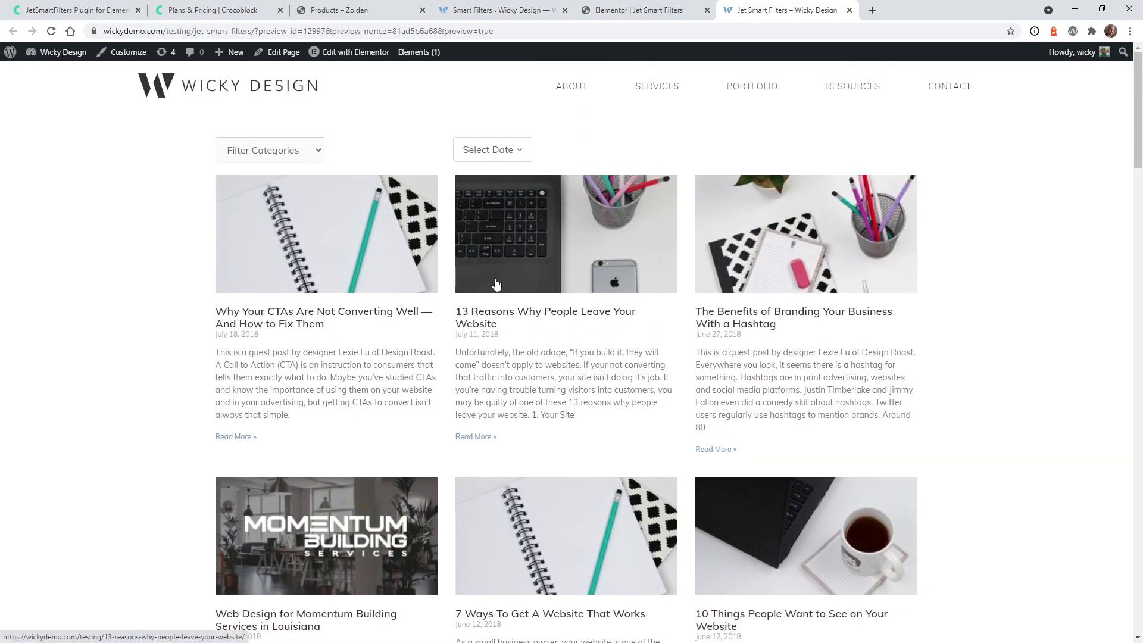
scroll(496, 284, "down", 20)
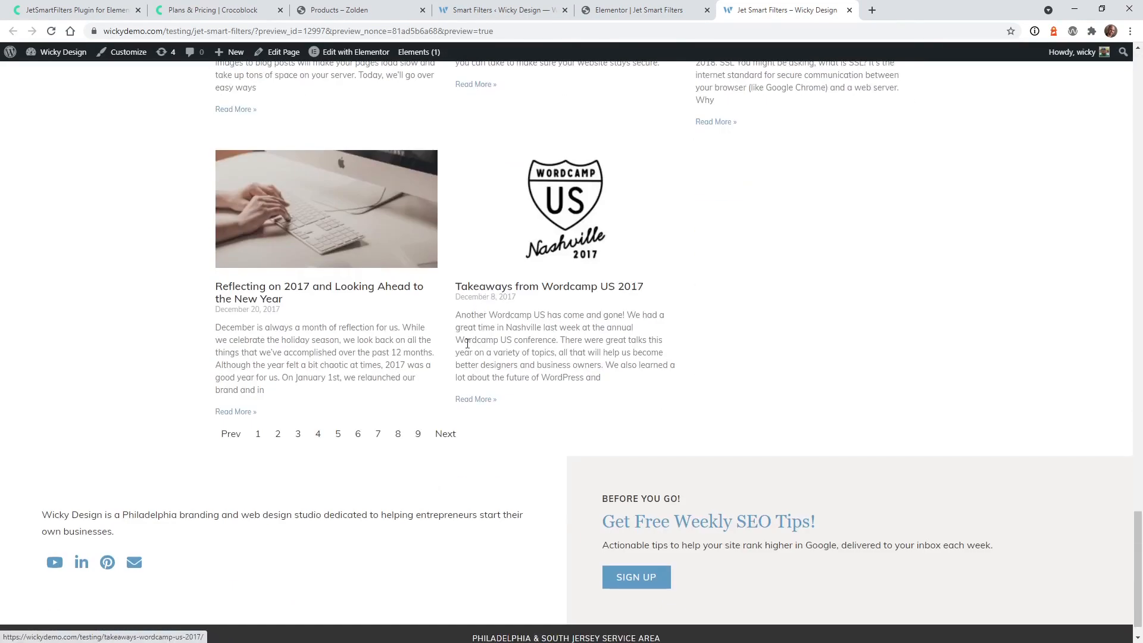
left_click(420, 440)
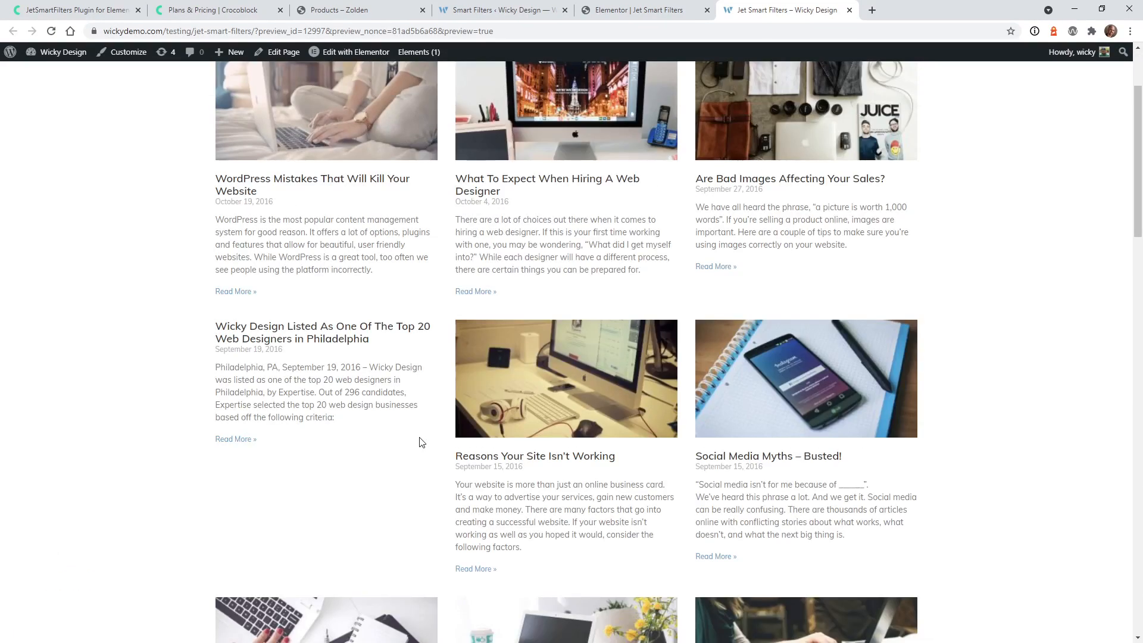
Step: Open page 4 of the previewed posts from the pagination and close the preview
scroll(548, 280, "down", 10)
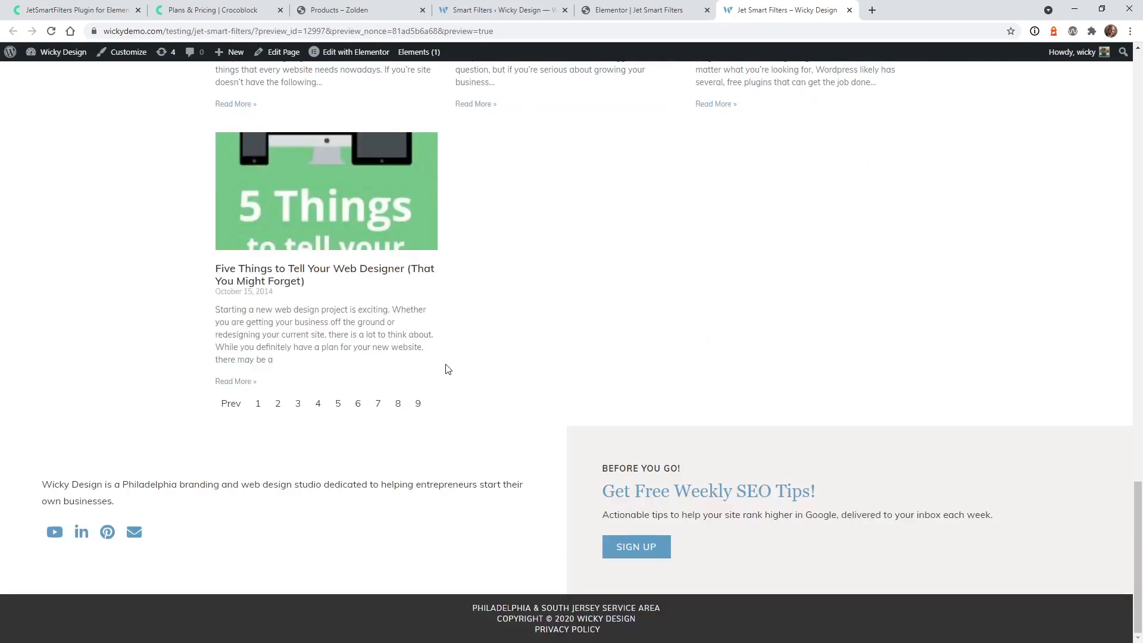
left_click(318, 405)
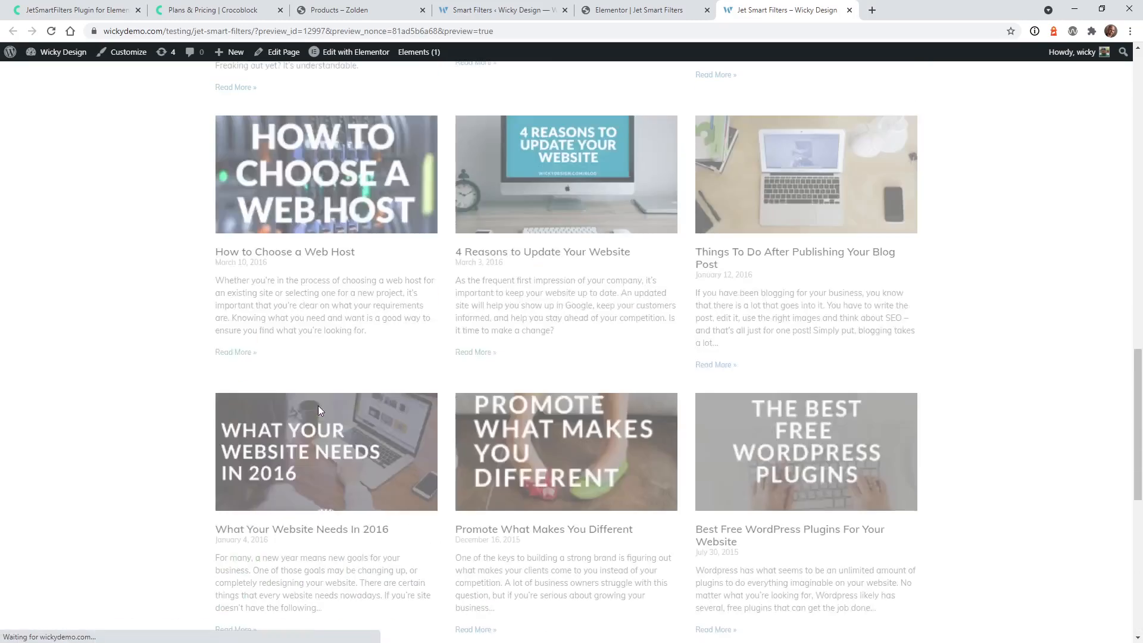
scroll(446, 247, "up", 1)
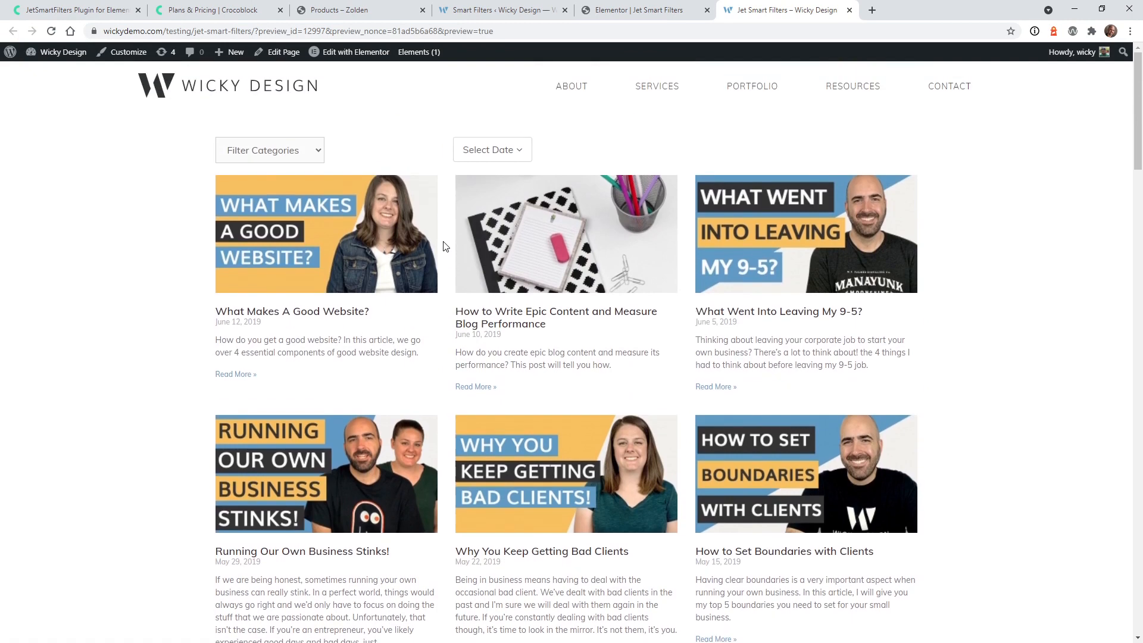
key("ctrl+w")
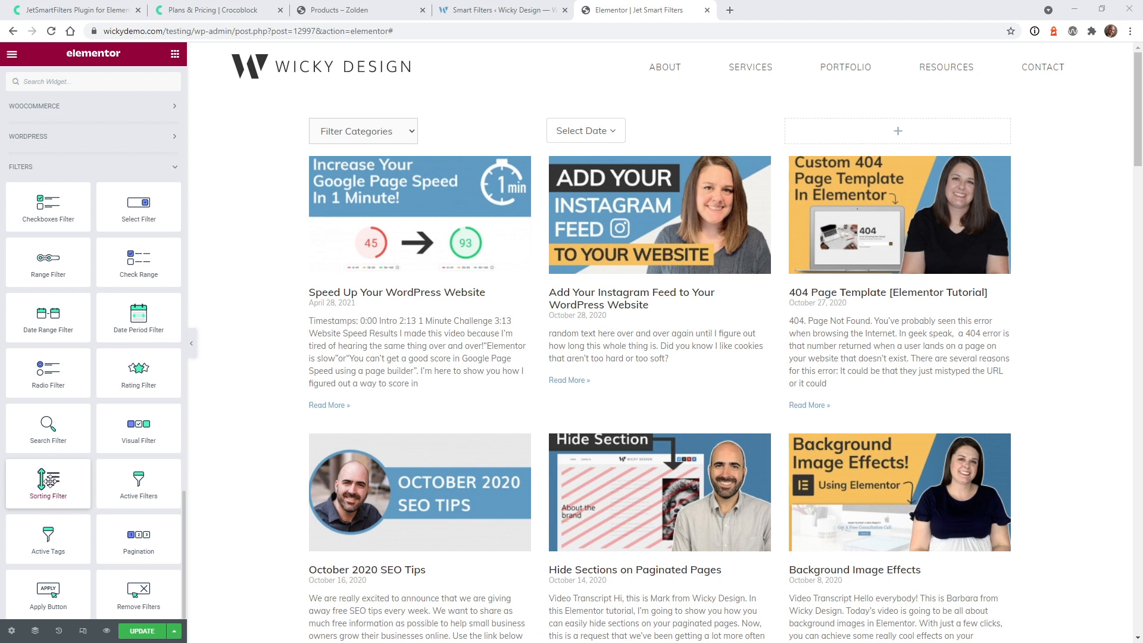
Step: Add a Sorting Filter widget to the empty third column above the posts and align its select field right
left_click_drag(41, 487, 872, 137)
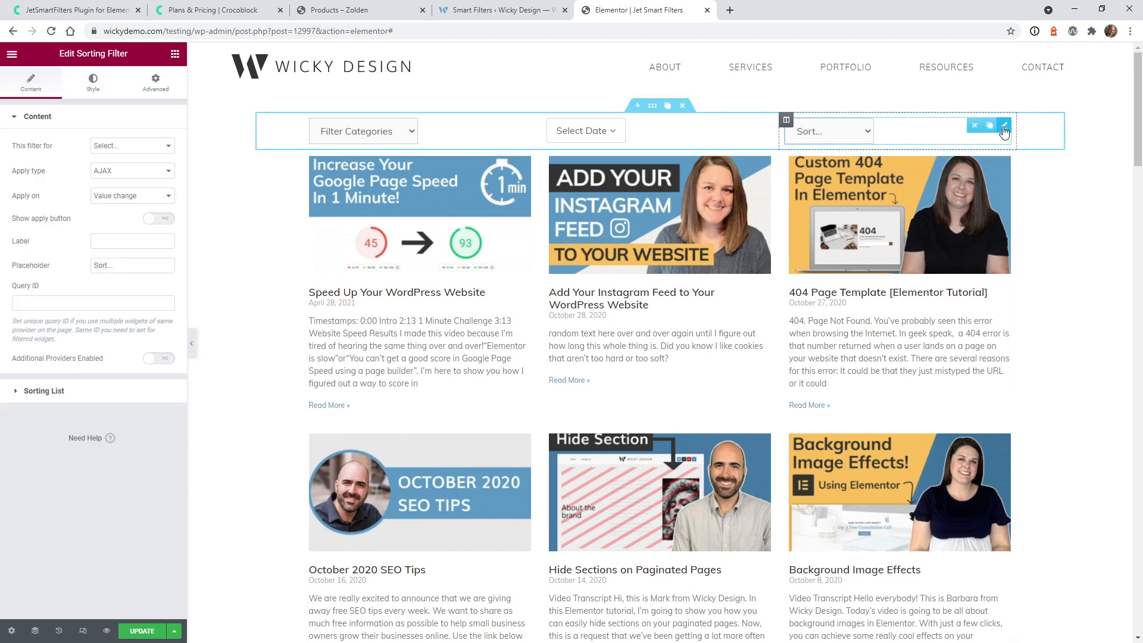
left_click(1005, 127)
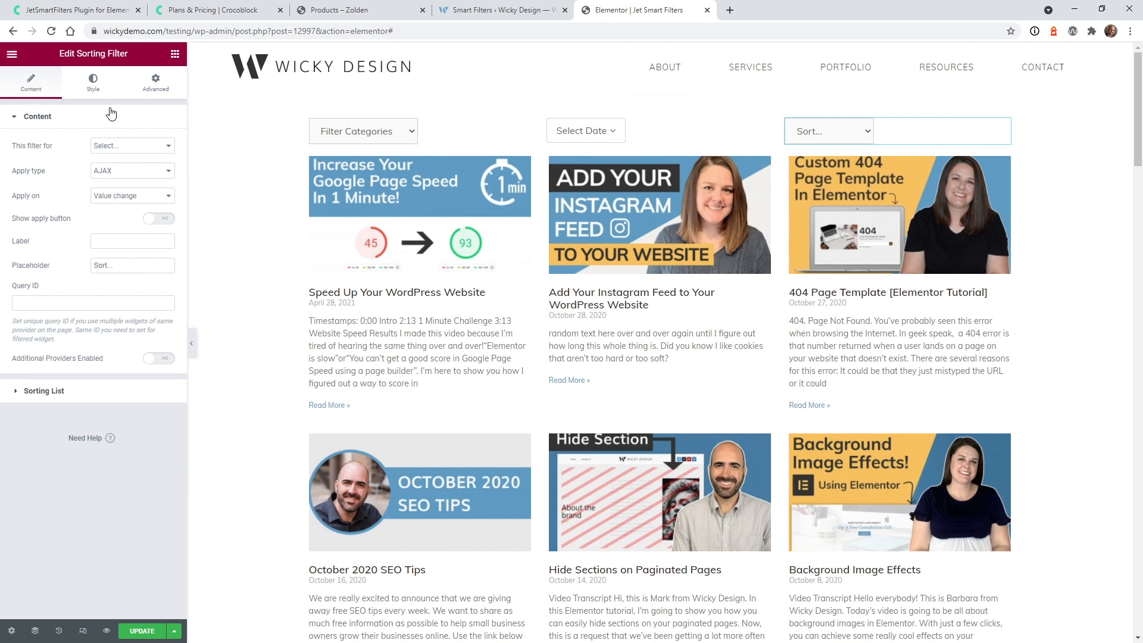
left_click(93, 83)
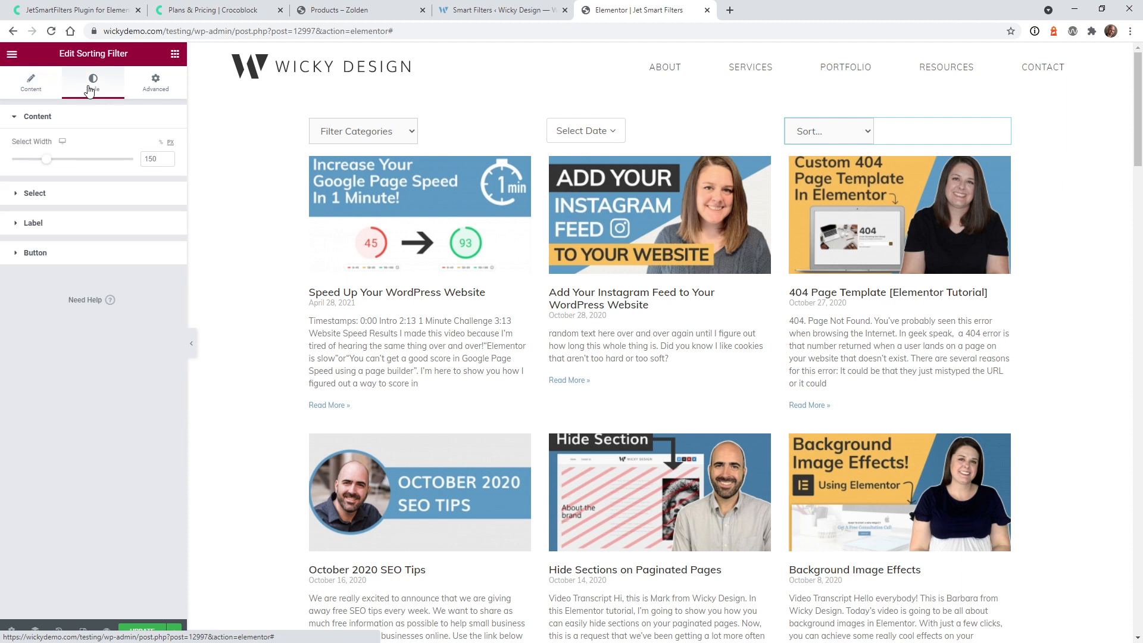
left_click(87, 198)
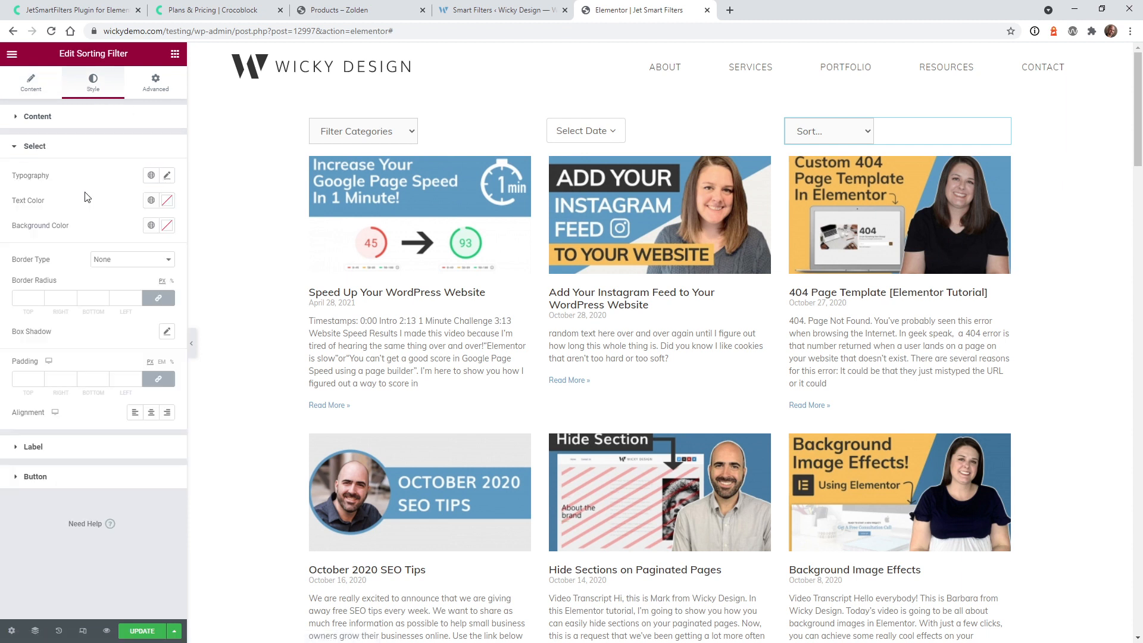
left_click(168, 414)
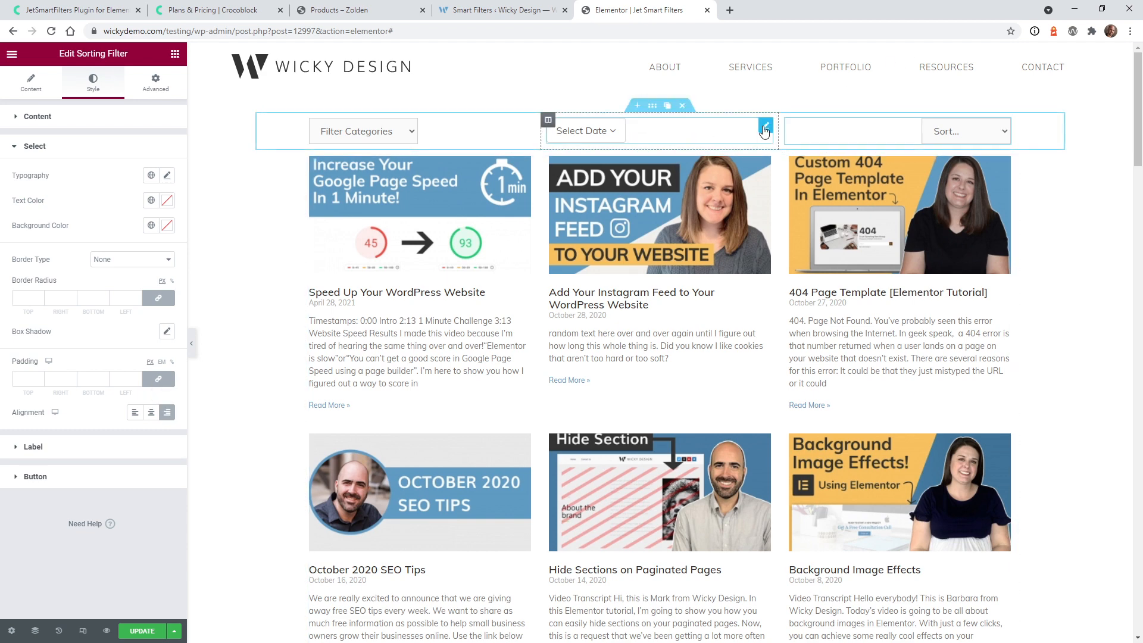
Step: Center the datepicker button of the Date Period Filter in its column
left_click(735, 126)
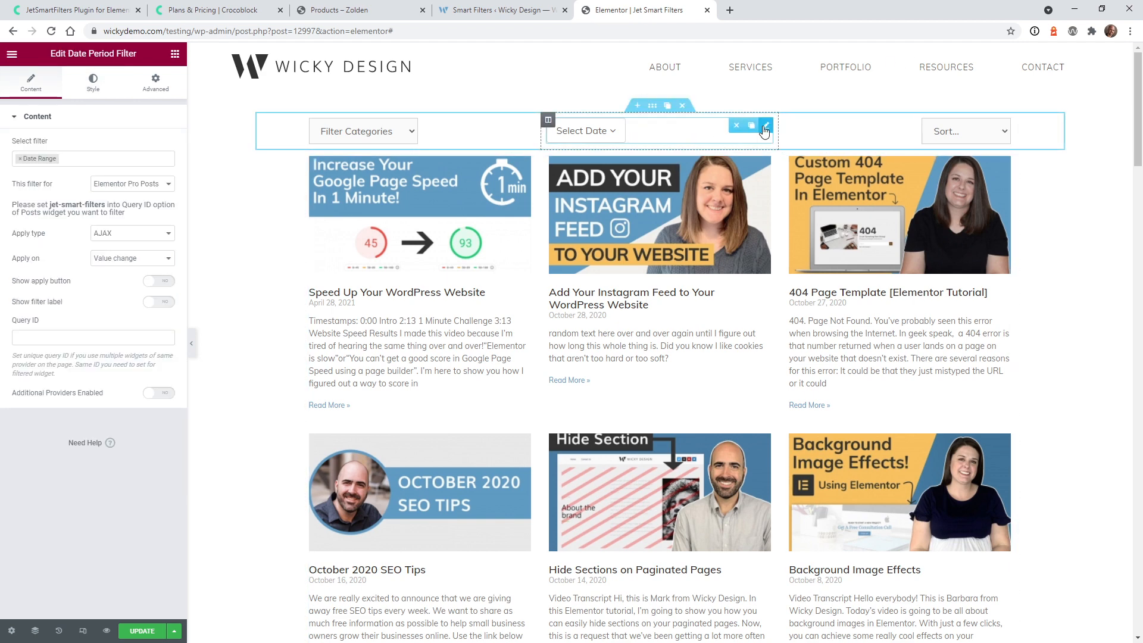
left_click(93, 84)
left_click(57, 118)
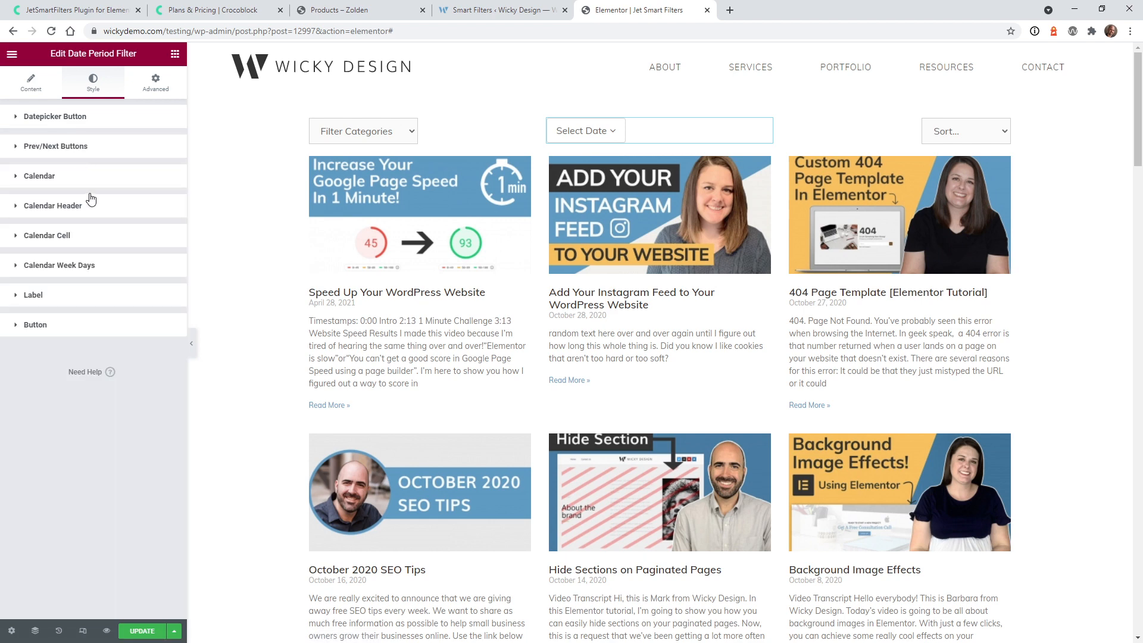
left_click(95, 122)
left_click(151, 407)
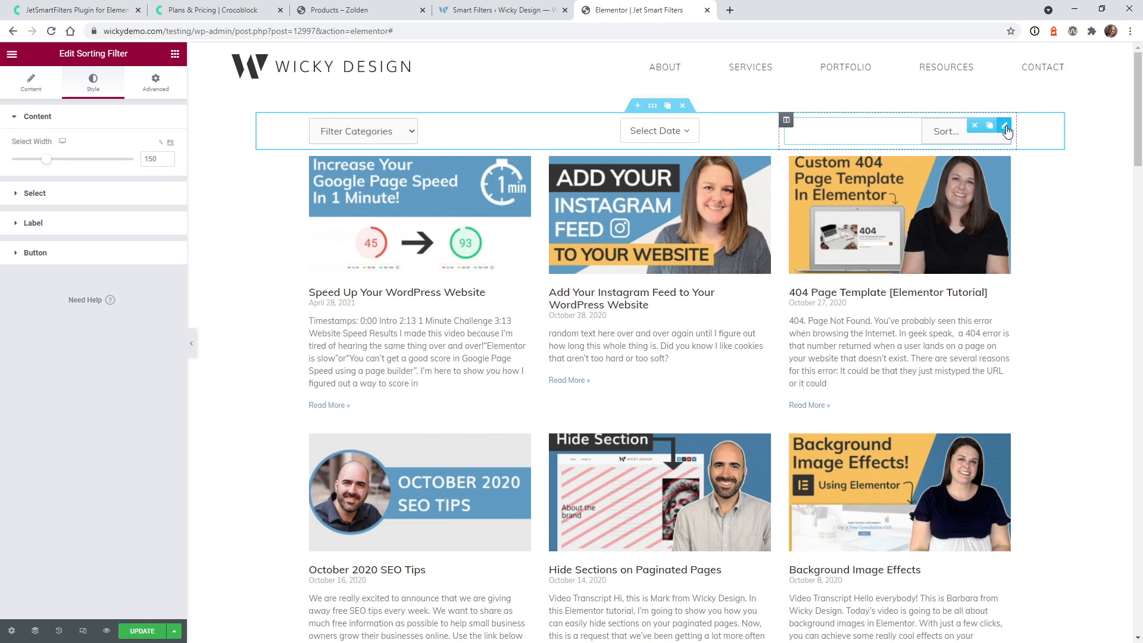
Step: Apply the Sorting Filter to Elementor Pro Posts and open its sorting list
left_click(30, 90)
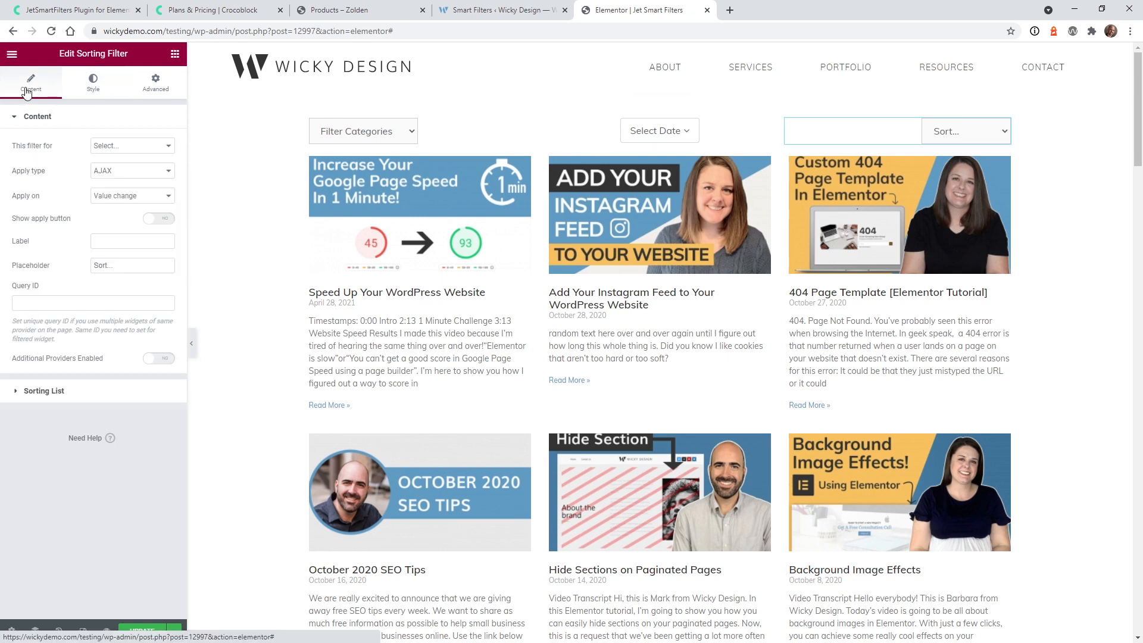
left_click(131, 145)
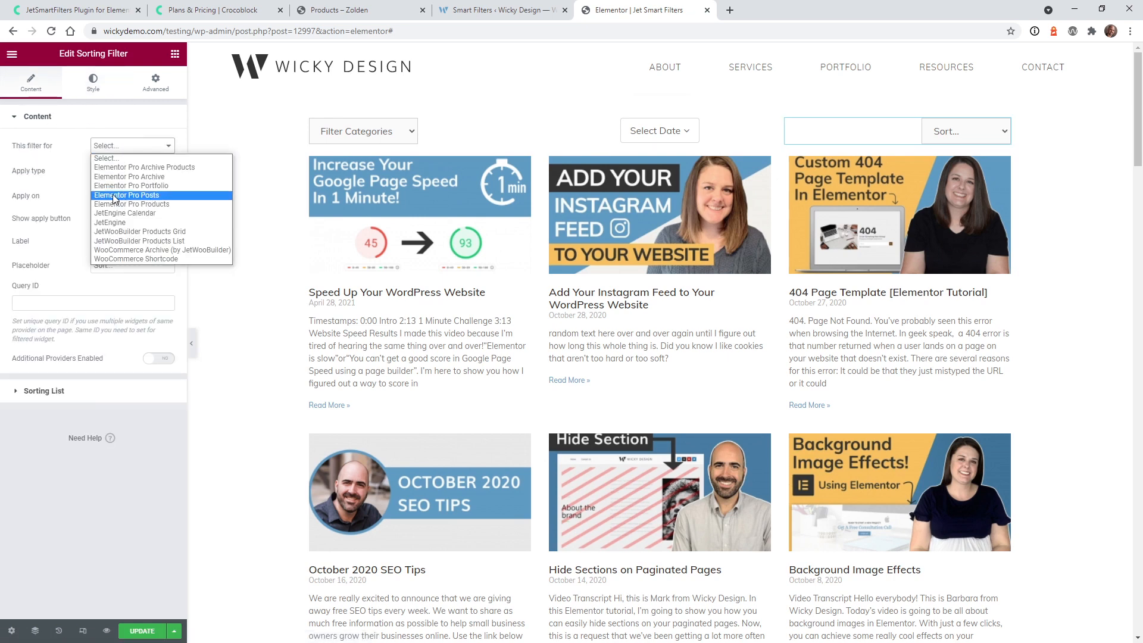
left_click(149, 198)
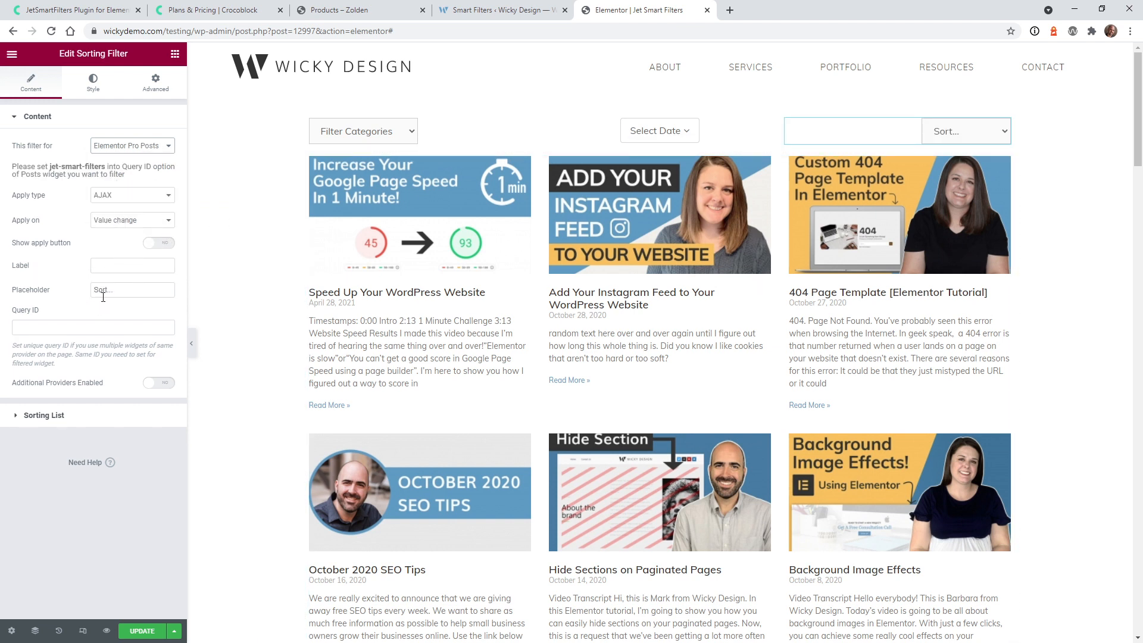
left_click(62, 425)
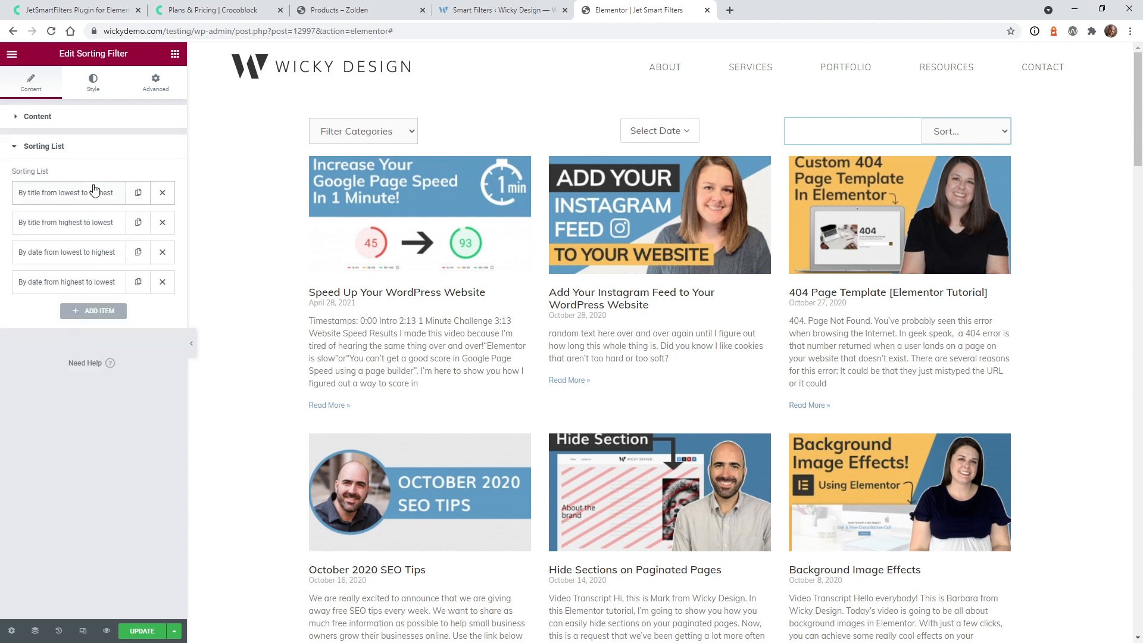
Step: Add a blank fifth item to the sorting list, look through its Order By options, and remove the item
left_click(93, 311)
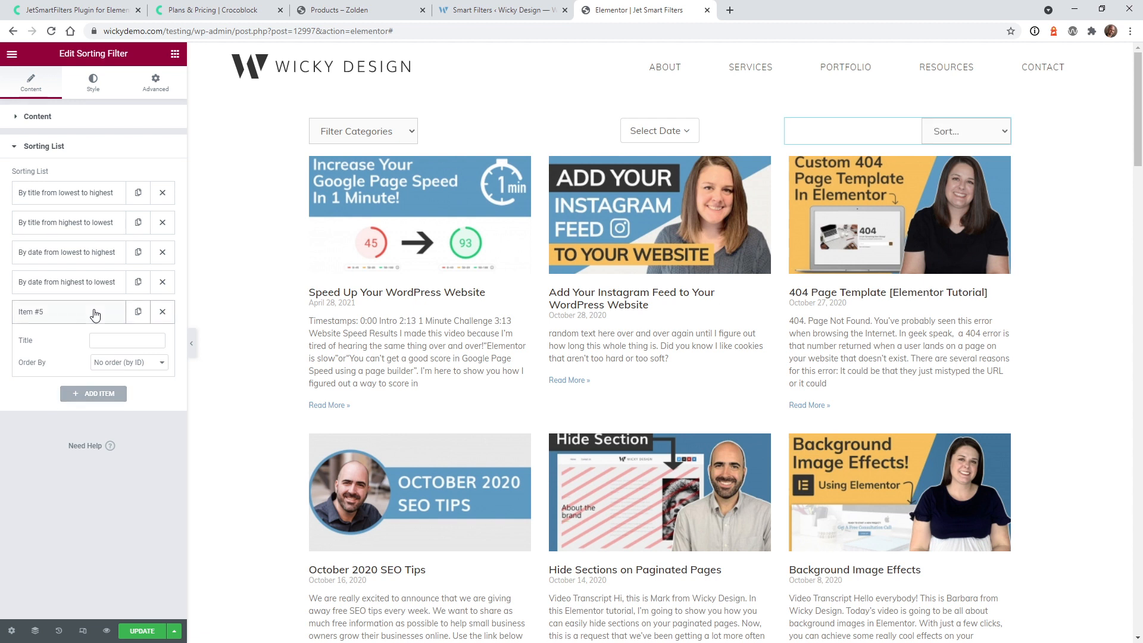
left_click(137, 371)
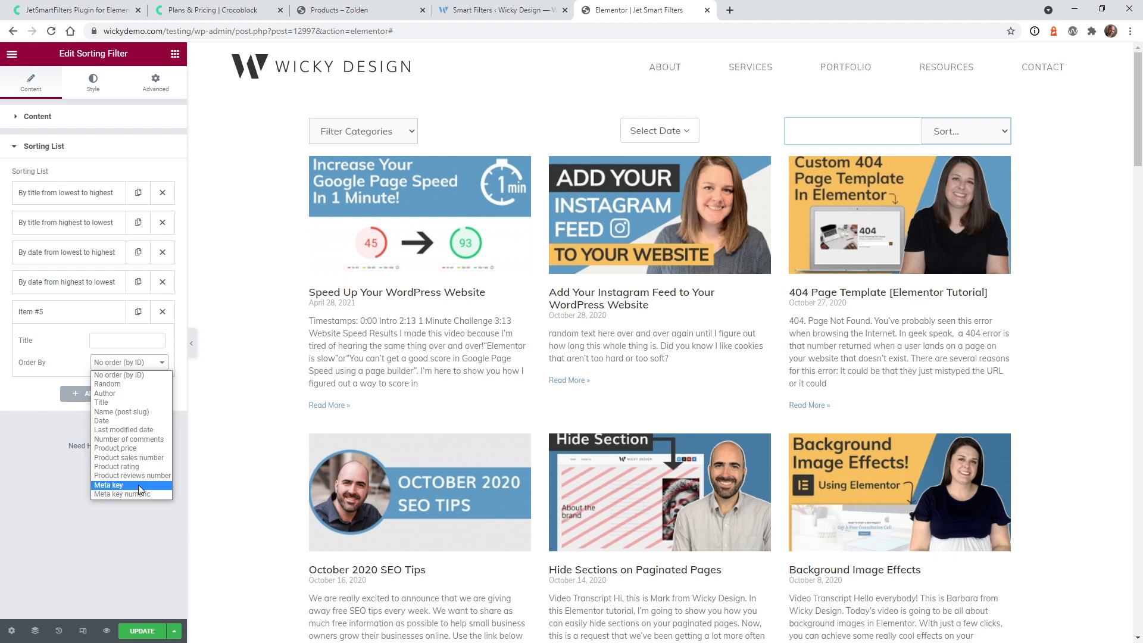
left_click(84, 550)
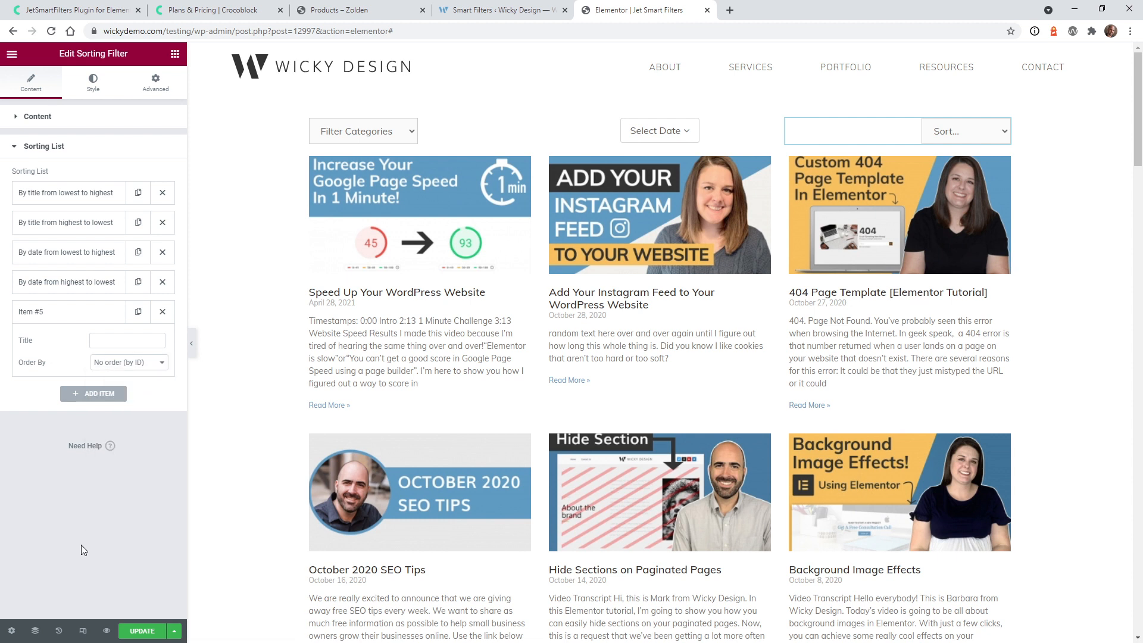
left_click(163, 312)
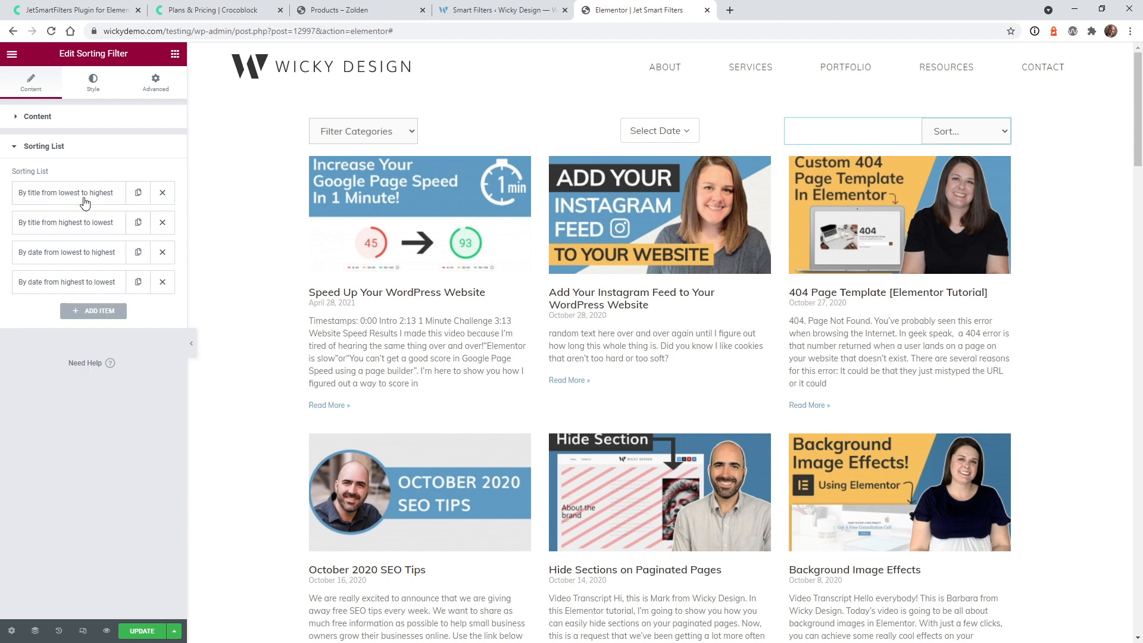
Step: Remove both date-based items from the sorting list and check the order settings of the two title items
left_click(163, 252)
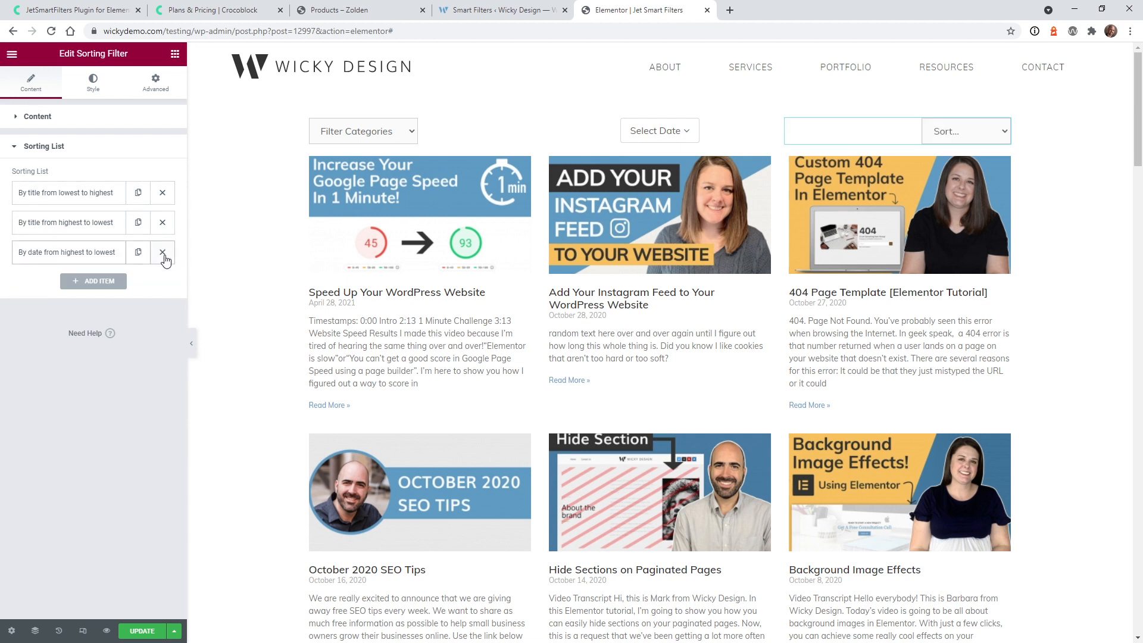
left_click(162, 254)
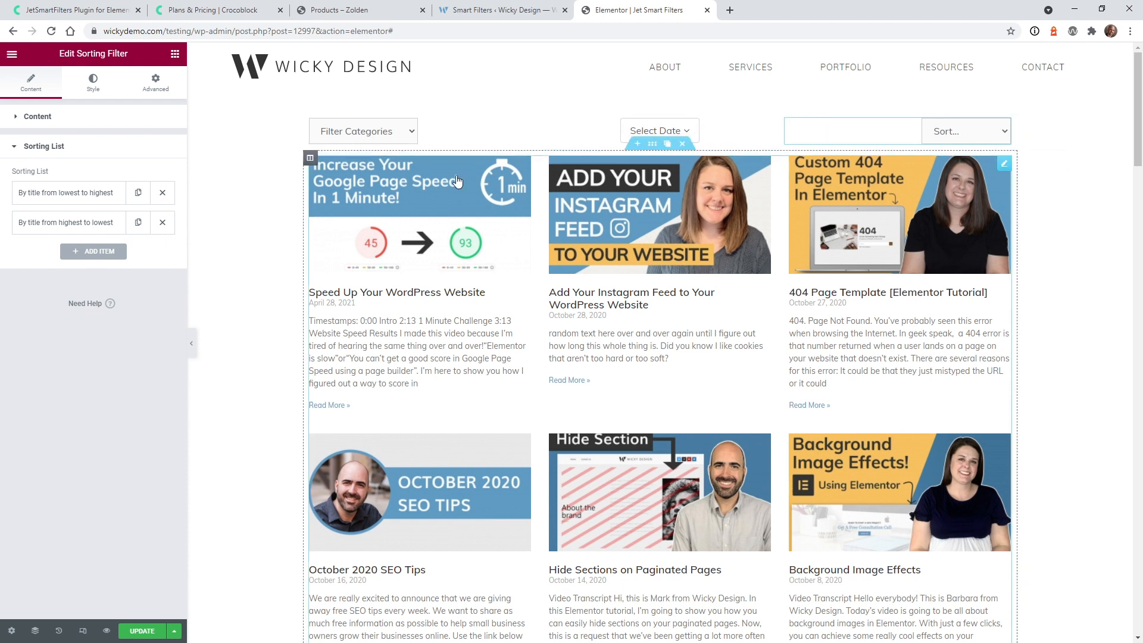
left_click(60, 197)
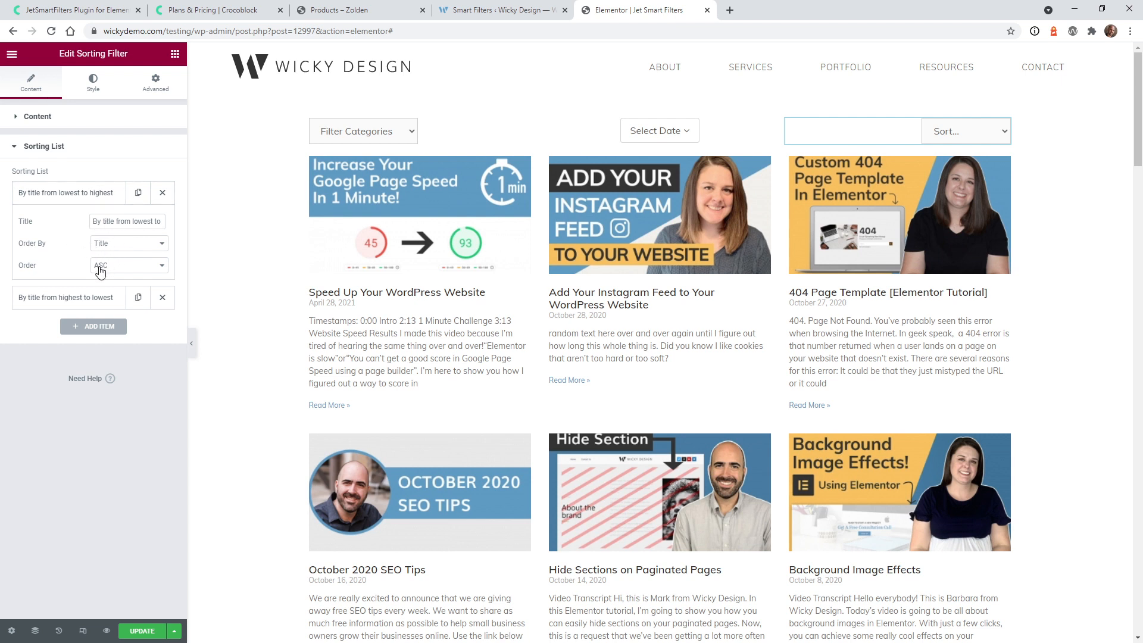
left_click(95, 302)
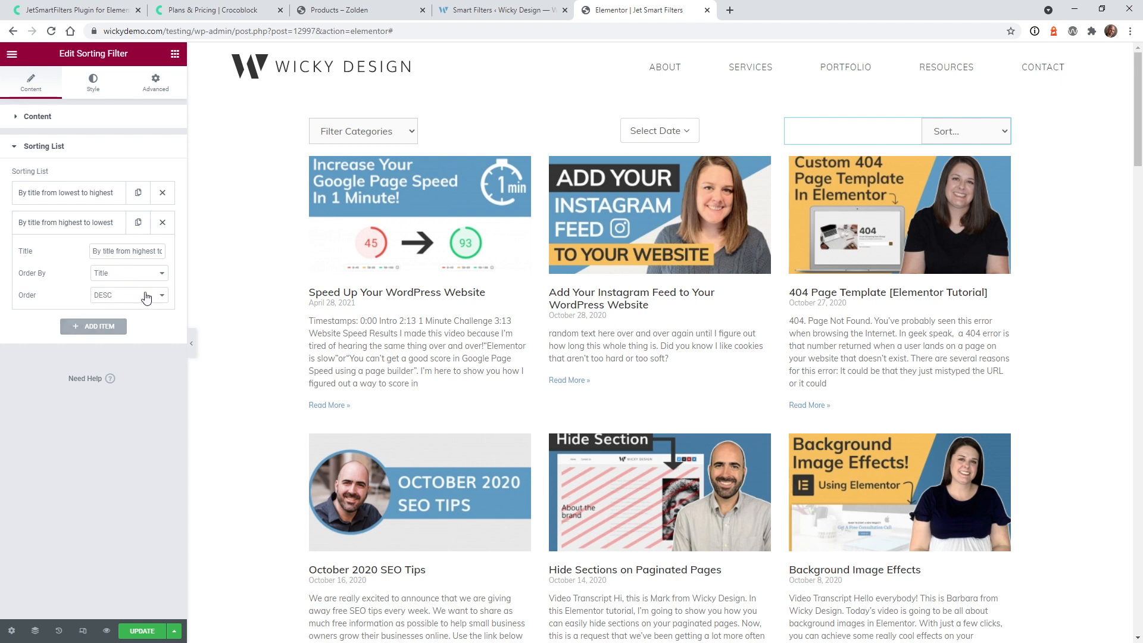
Step: Update and preview the page, and test sorting the posts by title from lowest to highest
left_click(142, 632)
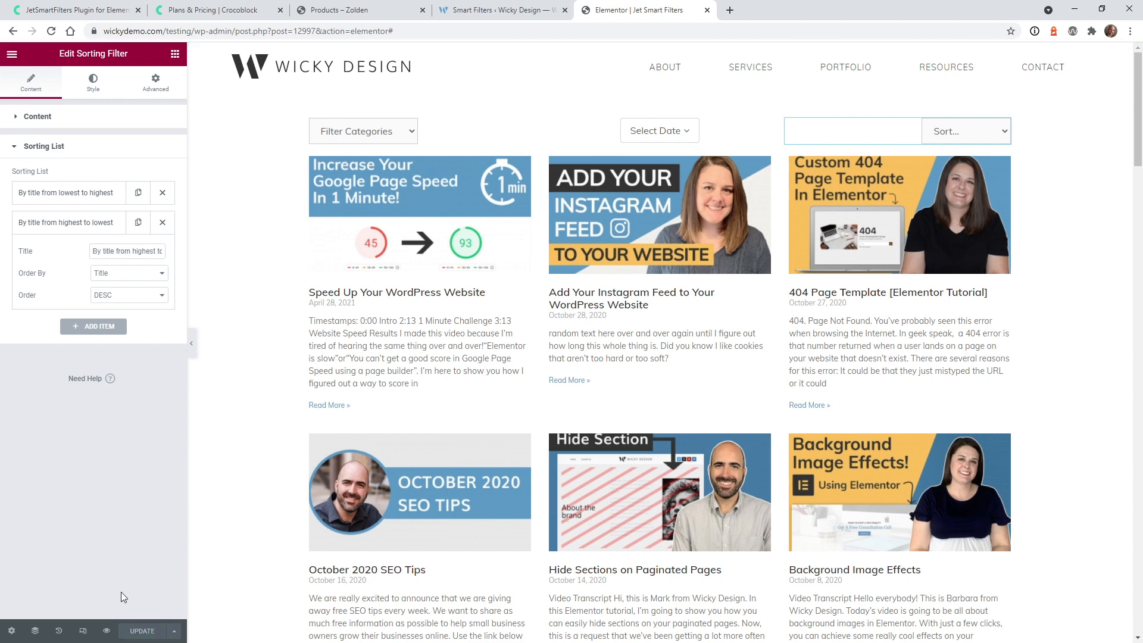
left_click(106, 631)
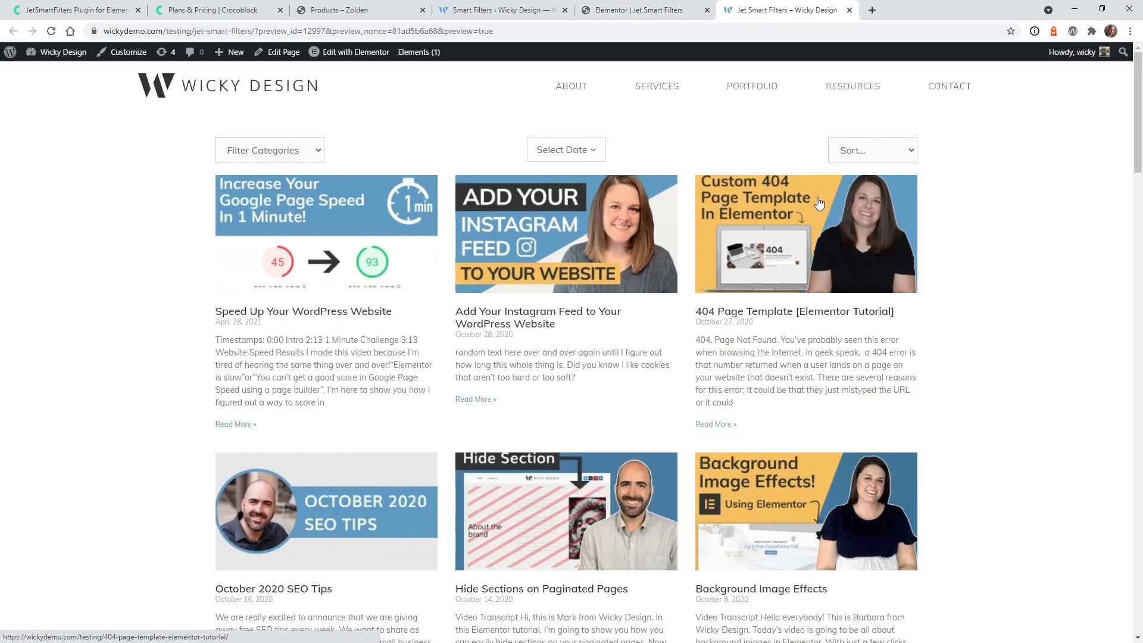
left_click(855, 156)
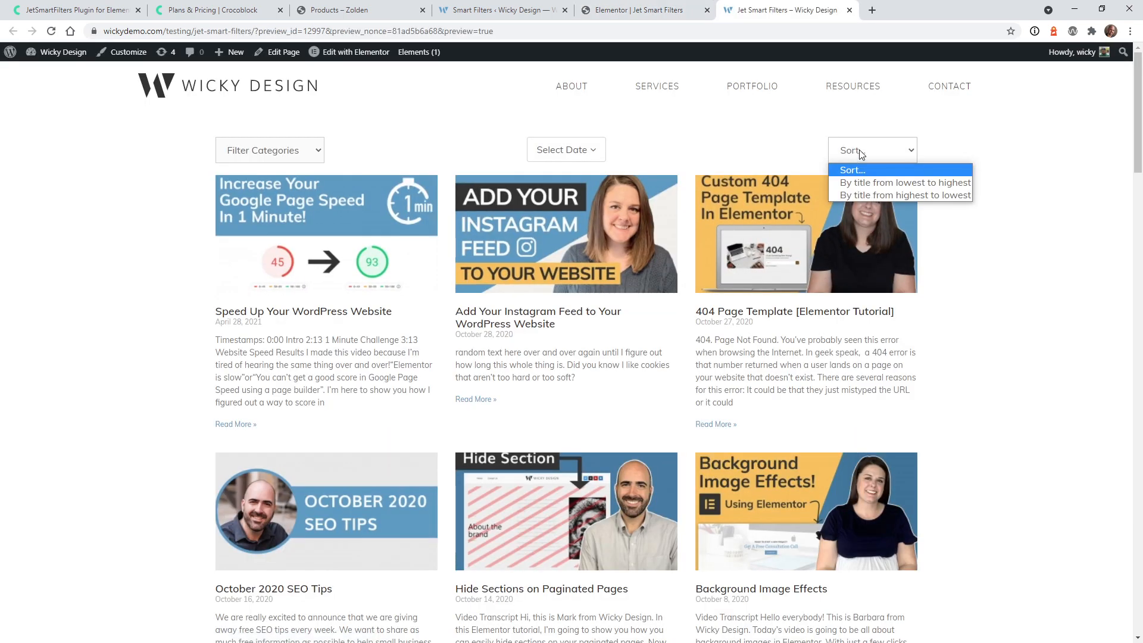
left_click(905, 184)
left_click(914, 149)
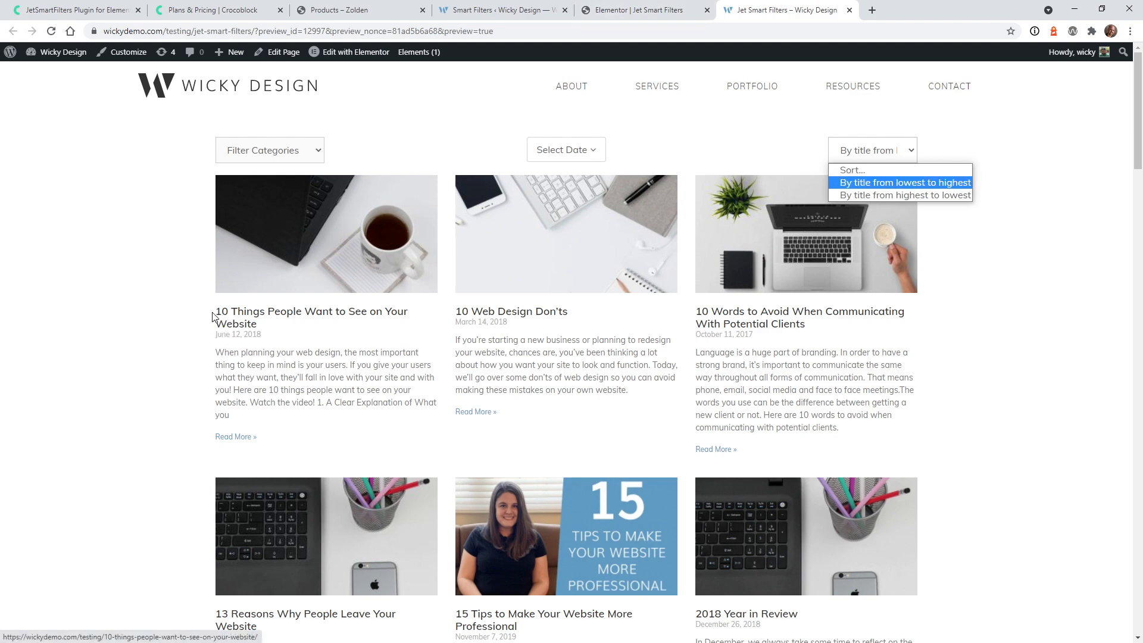
scroll(155, 334, "down", 6)
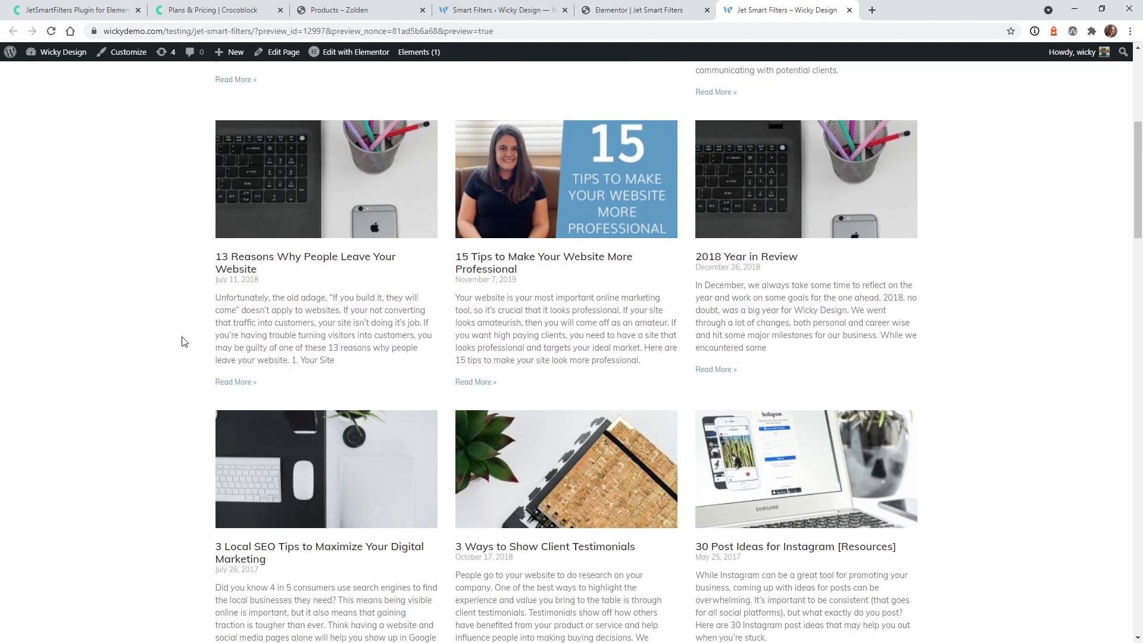
scroll(182, 340, "down", 10)
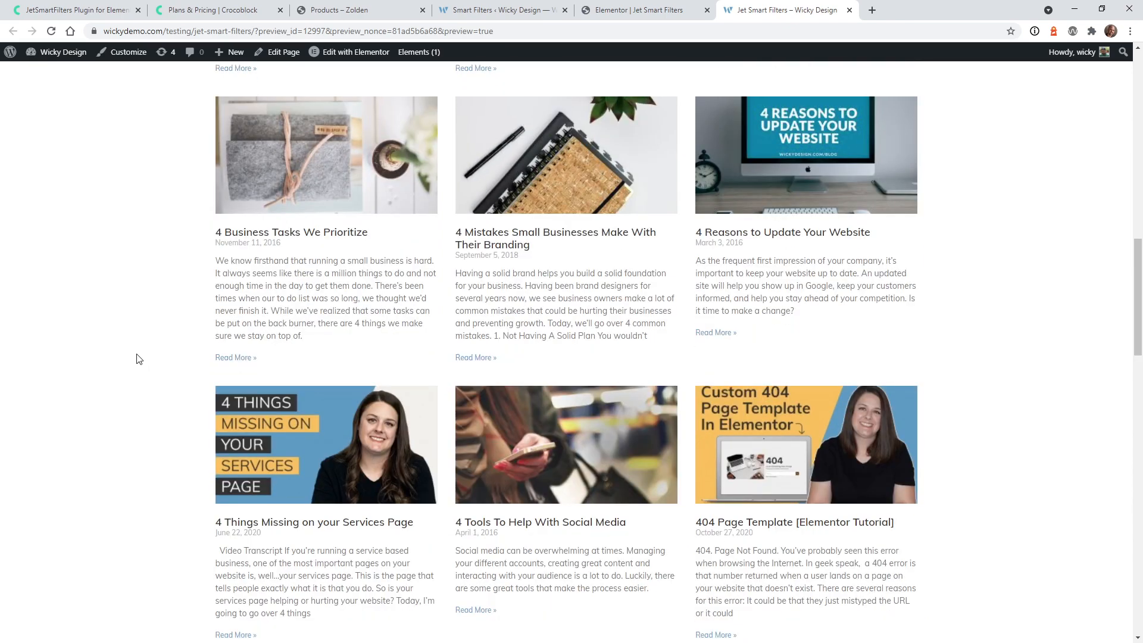
scroll(136, 359, "down", 6)
scroll(138, 354, "up", 20)
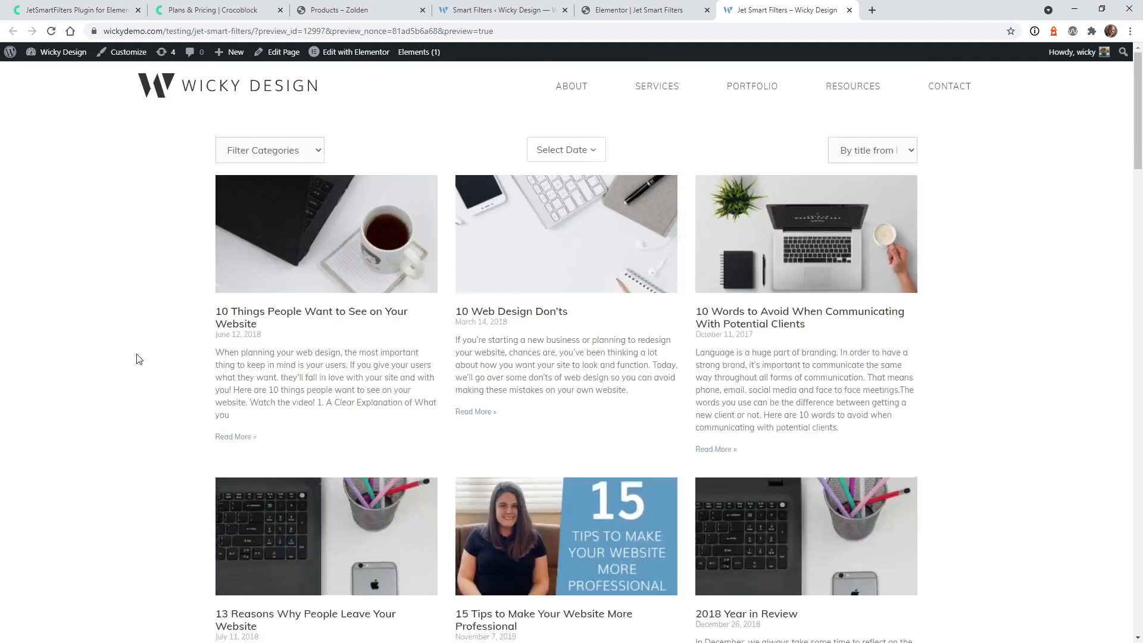
scroll(138, 355, "down", 4)
scroll(138, 355, "up", 4)
Step: Test sorting the previewed posts by title from highest to lowest and look through the reordered grid
left_click(867, 159)
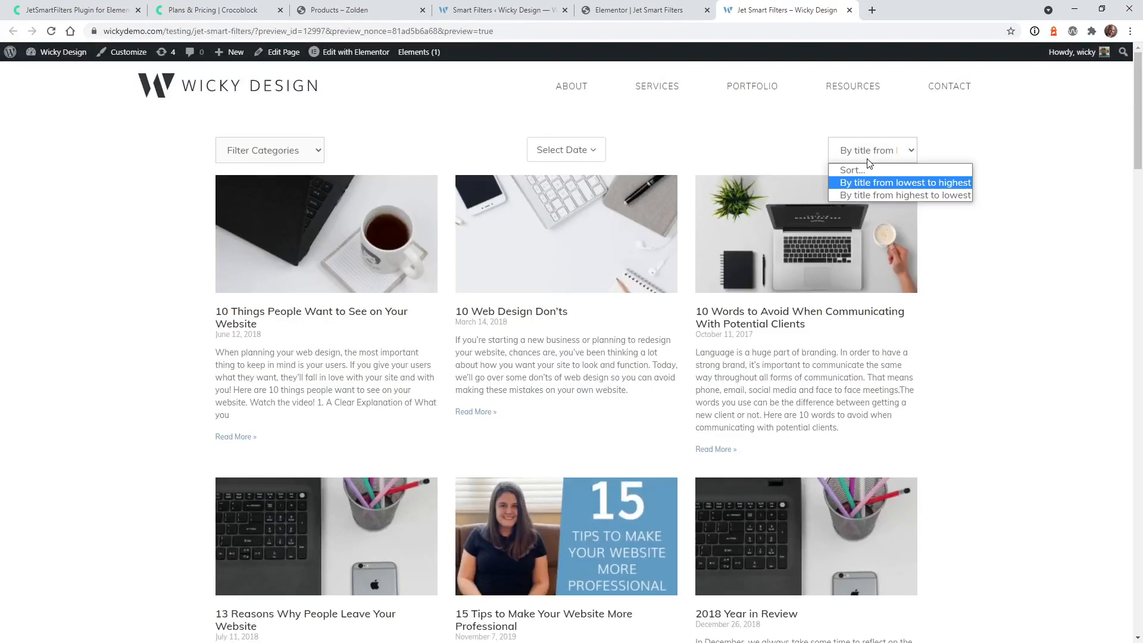
left_click(884, 196)
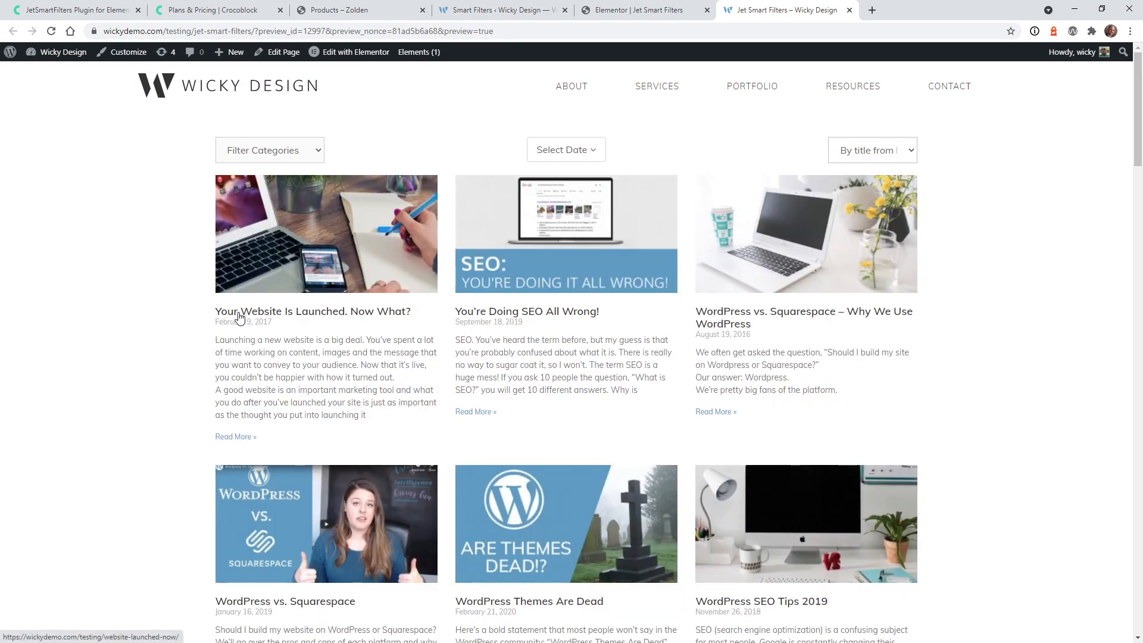
scroll(145, 357, "down", 6)
scroll(156, 357, "up", 6)
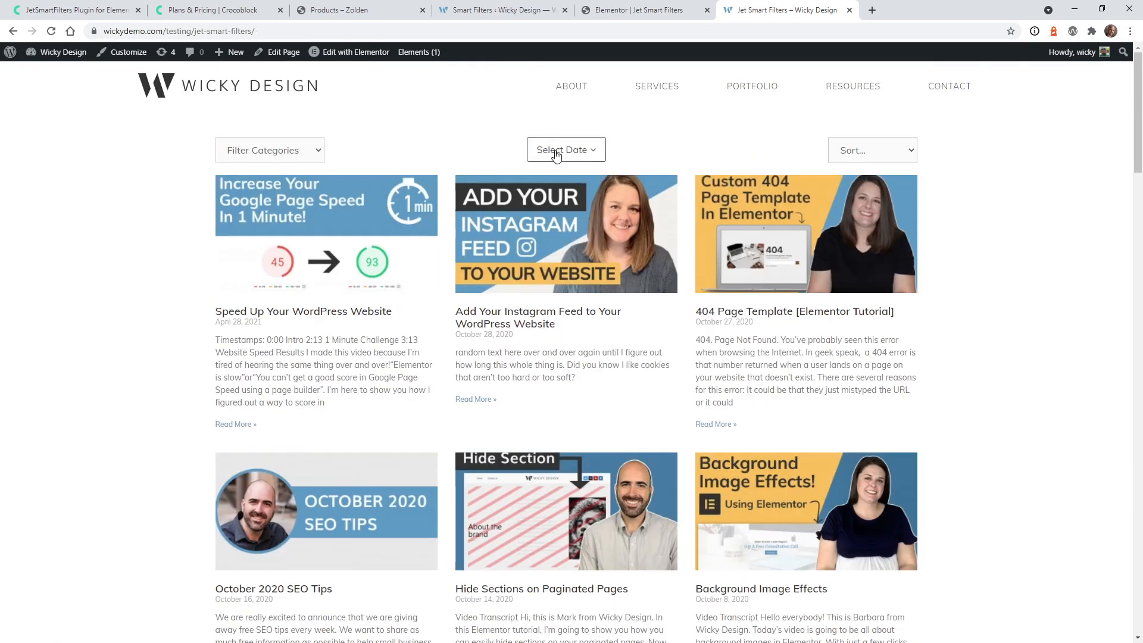
Step: Filter the previewed posts by the Web Design category and look through the filtered grid down to its pagination
left_click(286, 156)
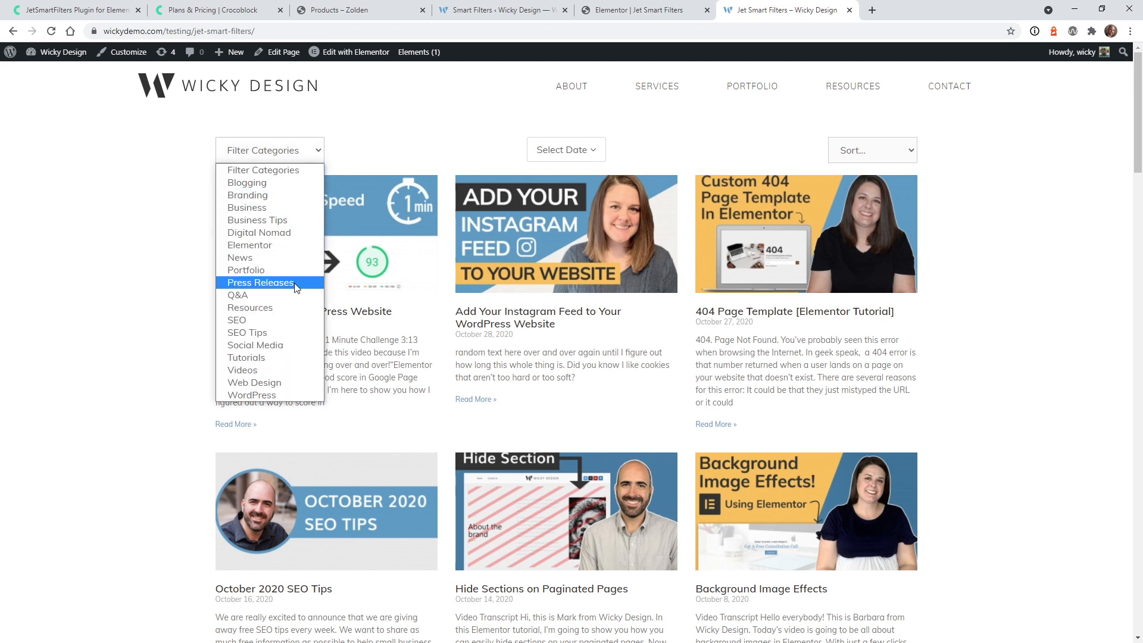
left_click(275, 383)
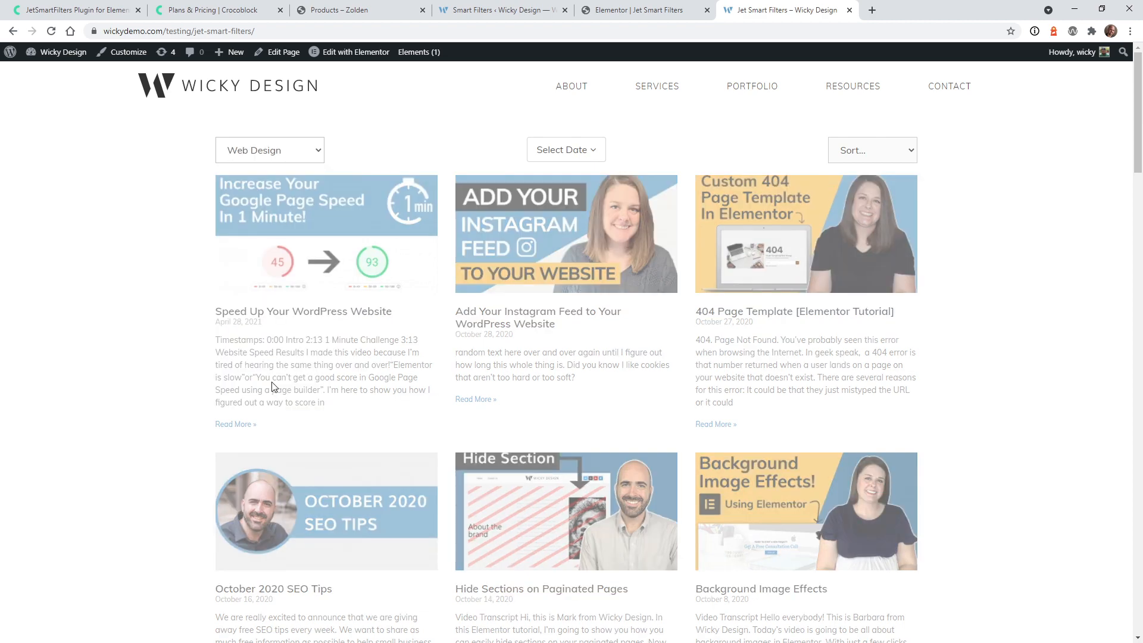
scroll(415, 396, "down", 20)
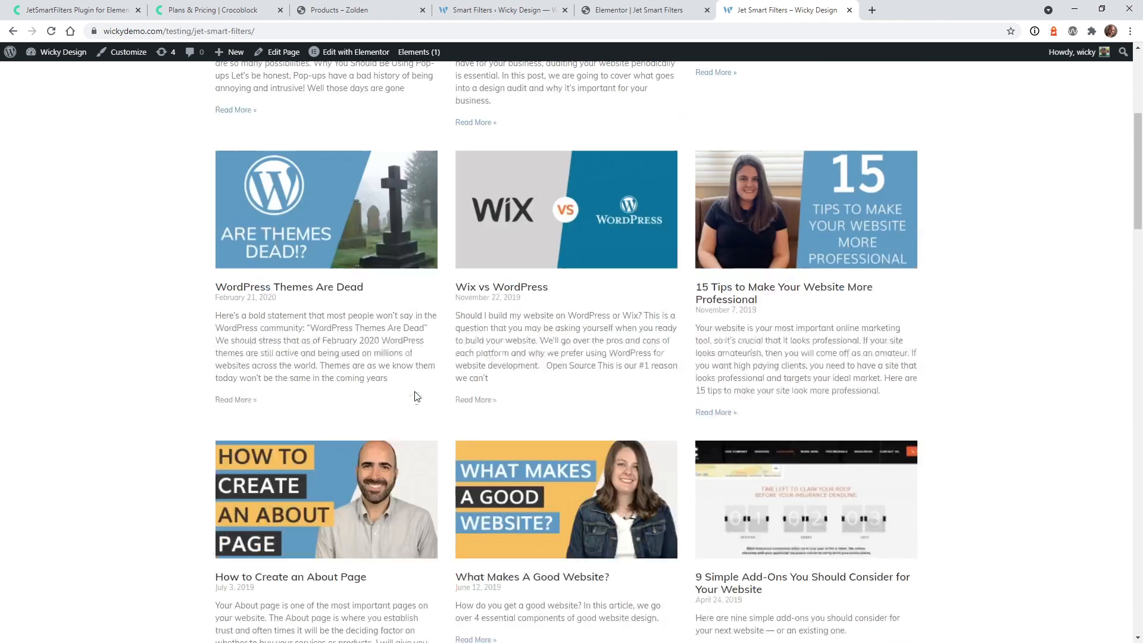
scroll(413, 397, "down", 15)
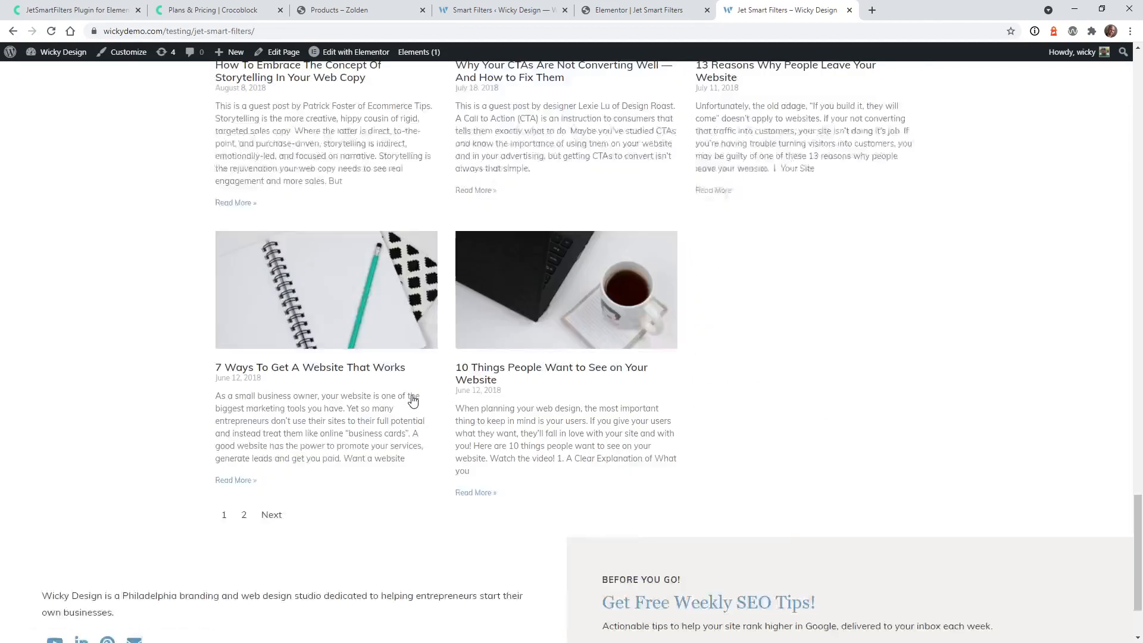
scroll(390, 389, "up", 20)
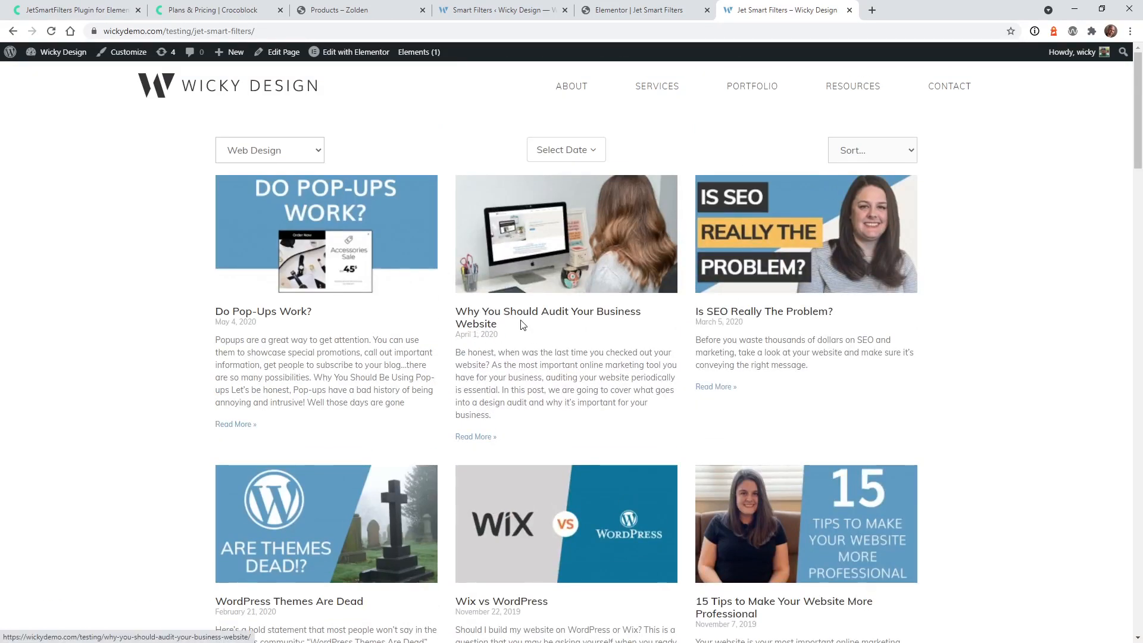
Step: Set the start of the date filter's range to January 1, 2020
left_click(582, 152)
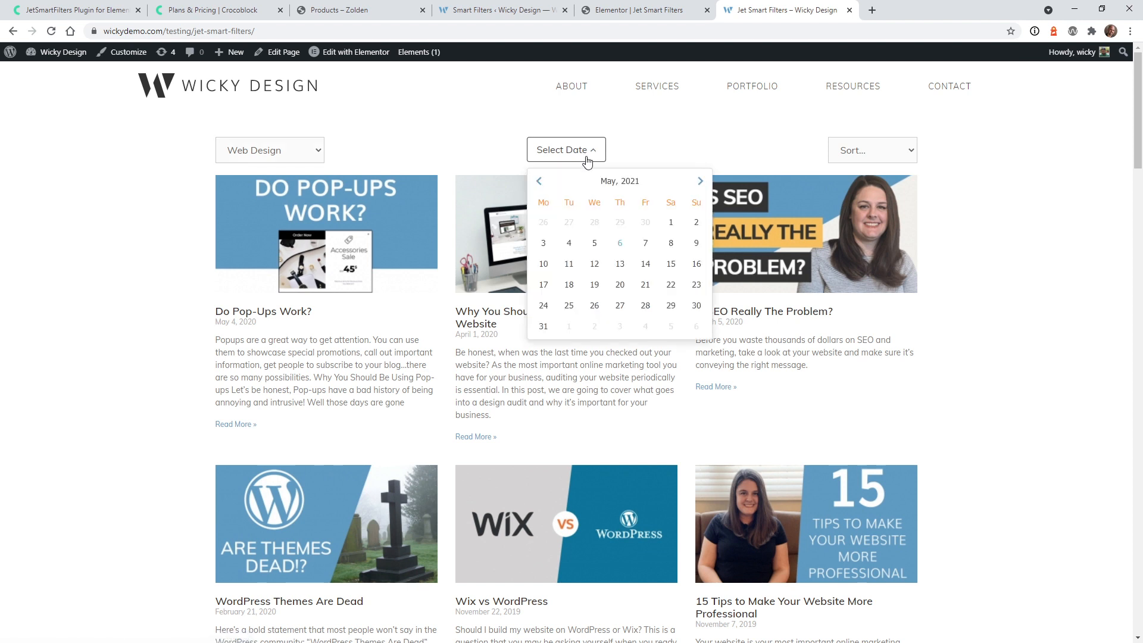
left_click(540, 182)
left_click(539, 181)
left_click(540, 182)
left_click(540, 181)
left_click(539, 182)
left_click(539, 181)
left_click(539, 181)
left_click(539, 181)
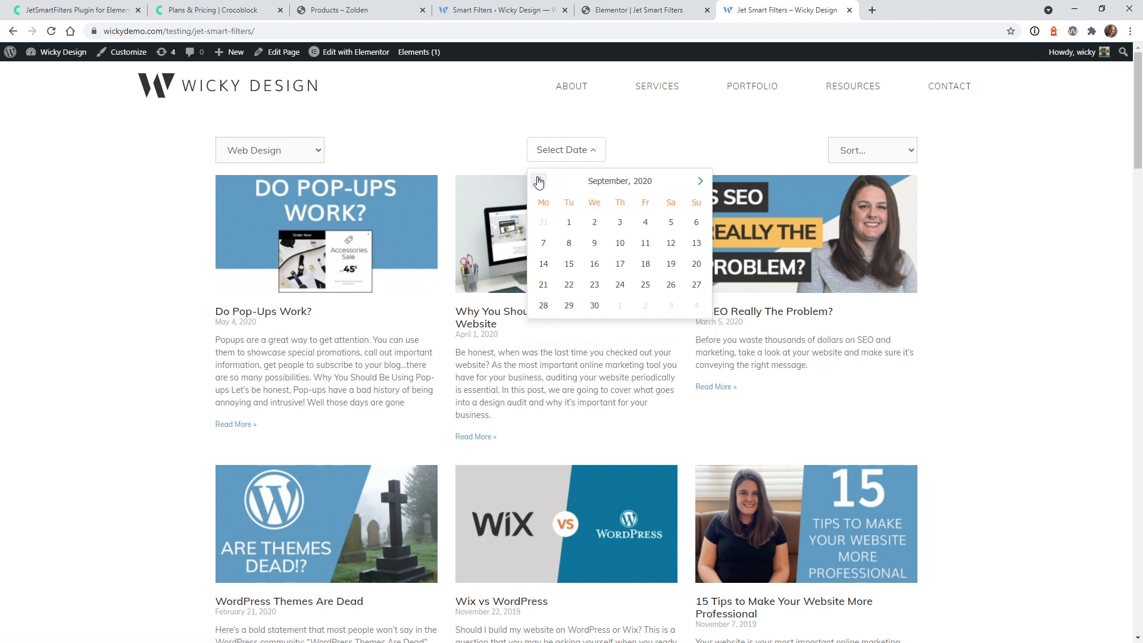
left_click(539, 181)
left_click(539, 182)
left_click(539, 181)
left_click(539, 181)
left_click(539, 181)
left_click(539, 181)
left_click(539, 181)
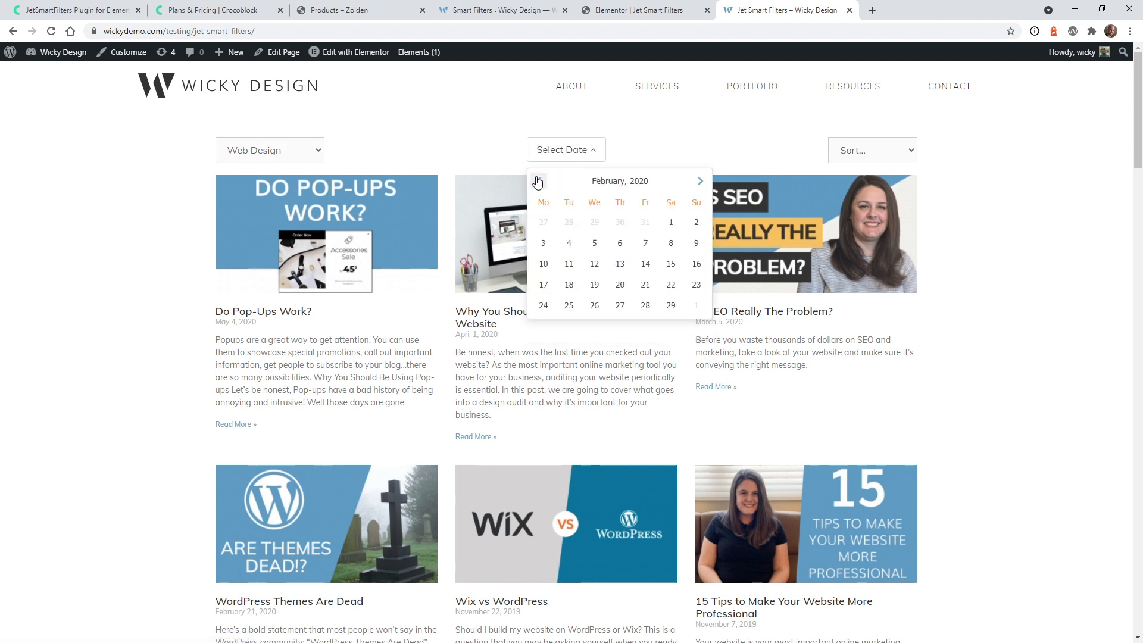
left_click(538, 182)
left_click(594, 221)
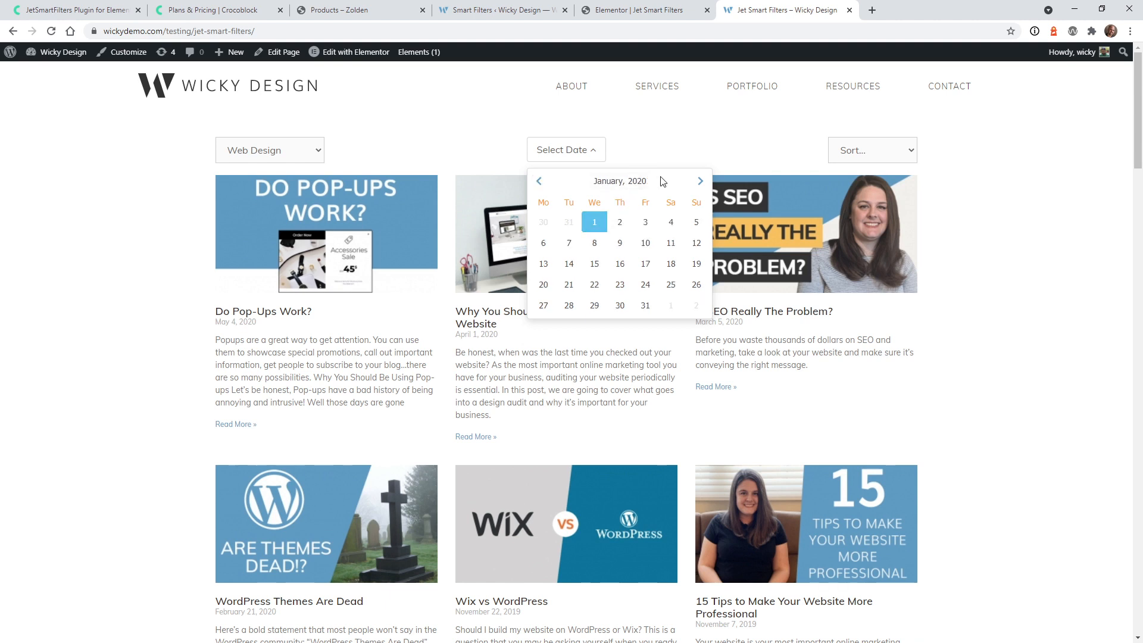
Step: Set the end of the date range to January 1, 2021 and look through the filtered posts
double_click(700, 182)
left_click(700, 181)
left_click(700, 182)
left_click(700, 182)
left_click(701, 181)
left_click(701, 181)
left_click(701, 182)
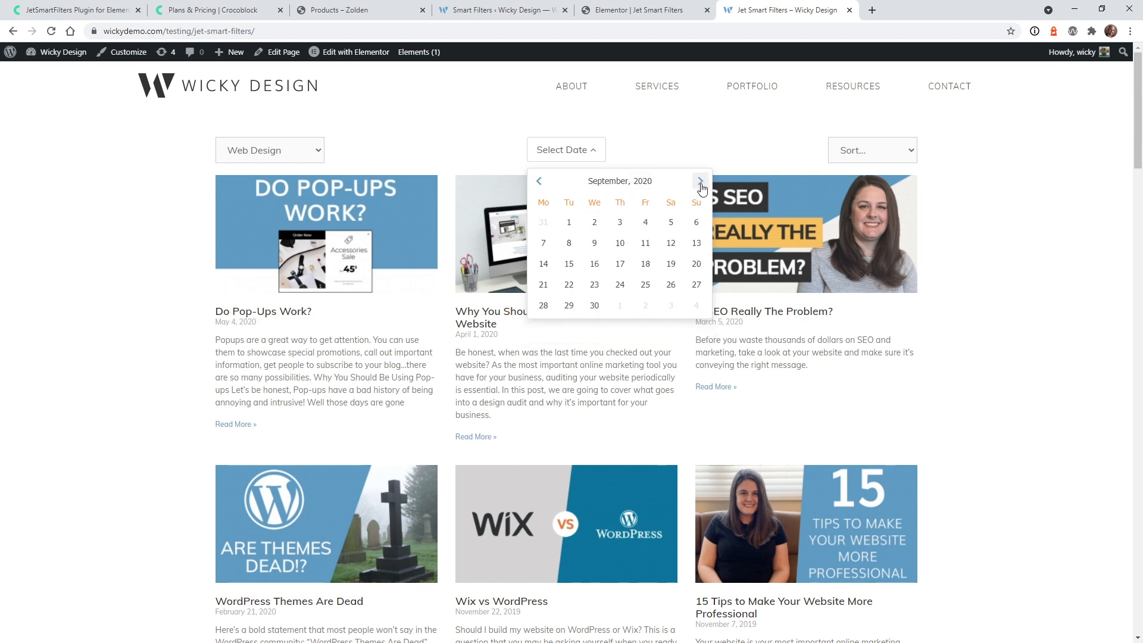
left_click(701, 182)
left_click(701, 181)
left_click(700, 181)
left_click(701, 181)
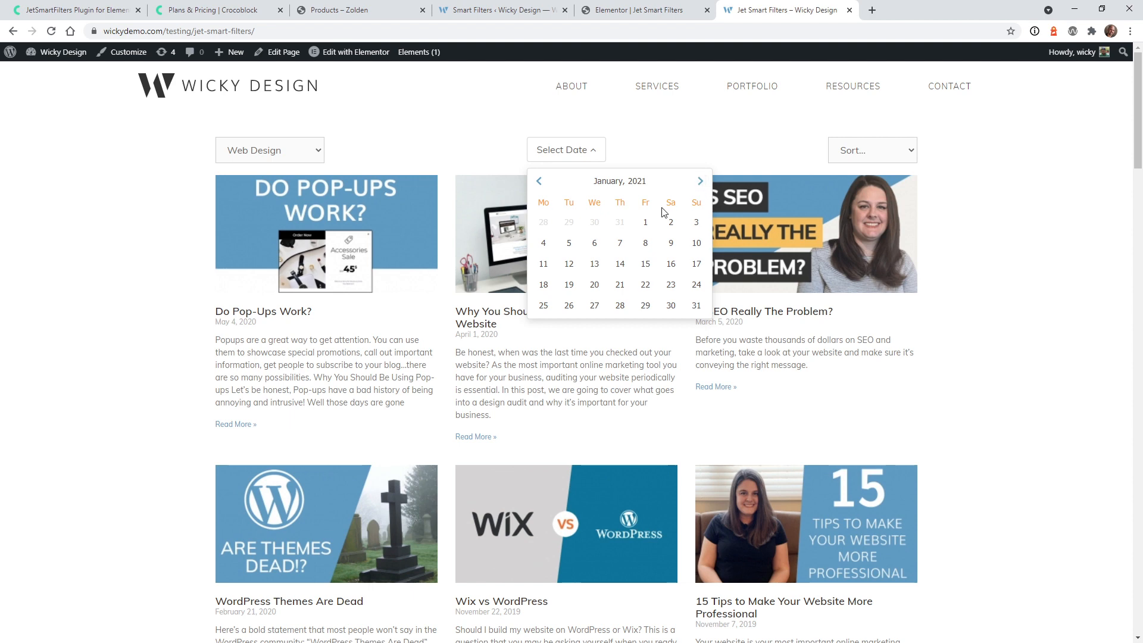
left_click(646, 224)
scroll(247, 403, "down", 4)
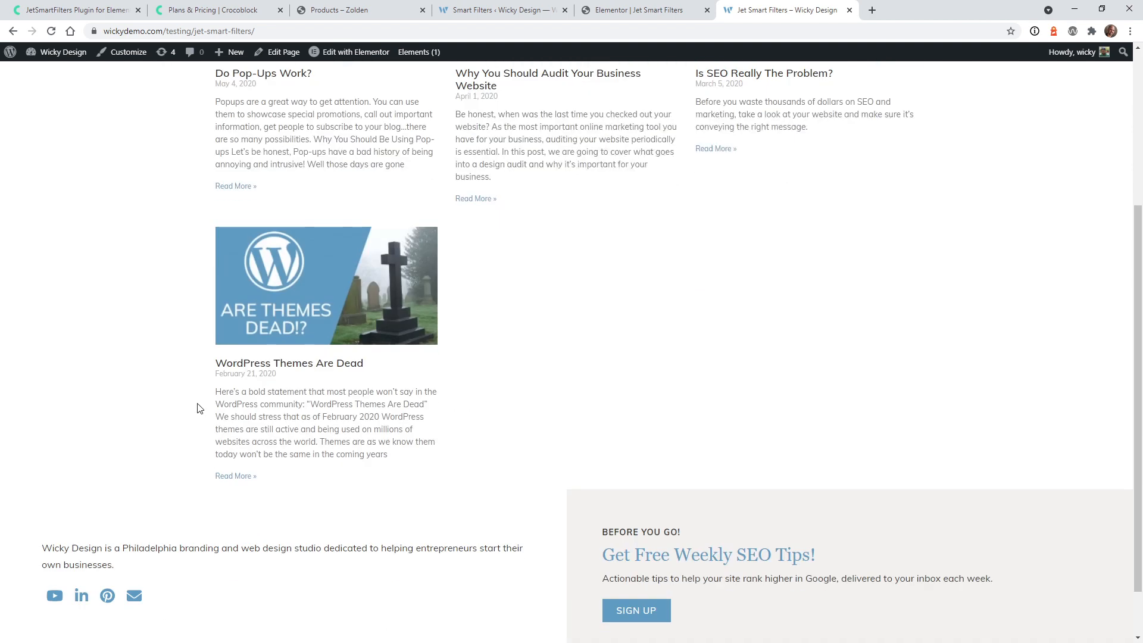
scroll(264, 294, "up", 4)
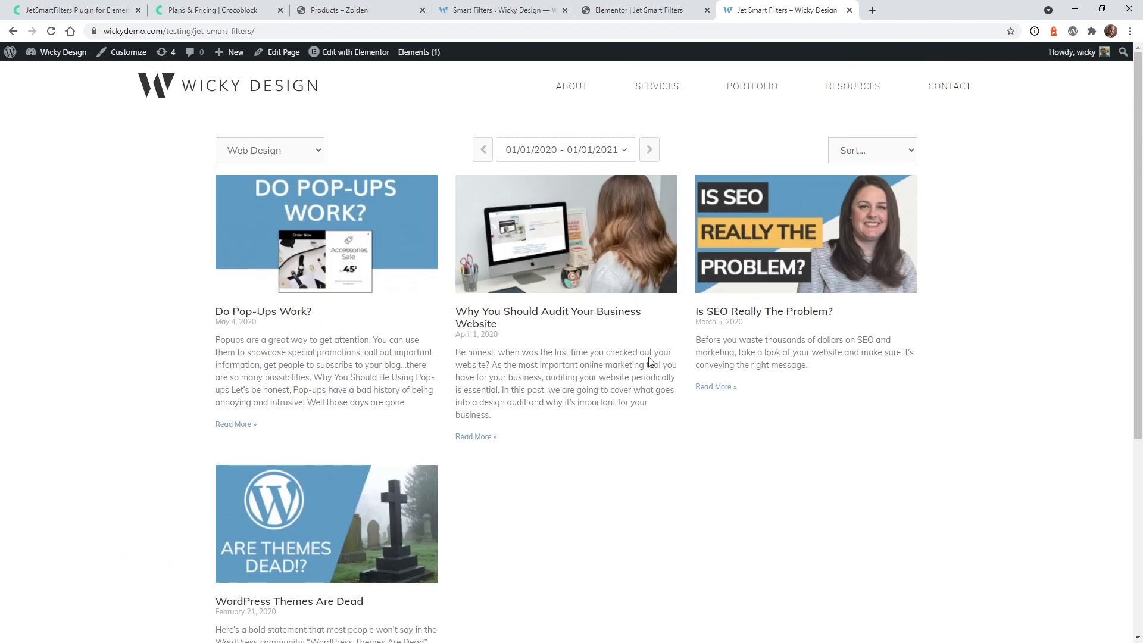
scroll(587, 358, "down", 4)
scroll(588, 362, "up", 4)
Step: Sort the filtered Web Design posts by title from lowest to highest and look through the grid
left_click(856, 156)
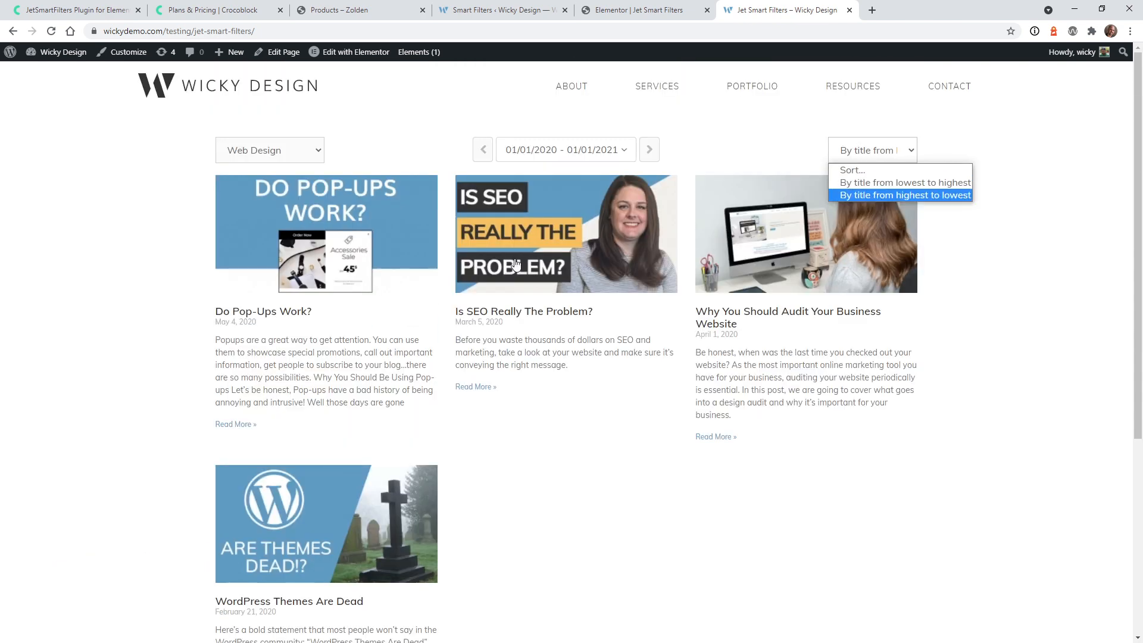
left_click(69, 380)
scroll(268, 368, "down", 4)
scroll(404, 329, "up", 4)
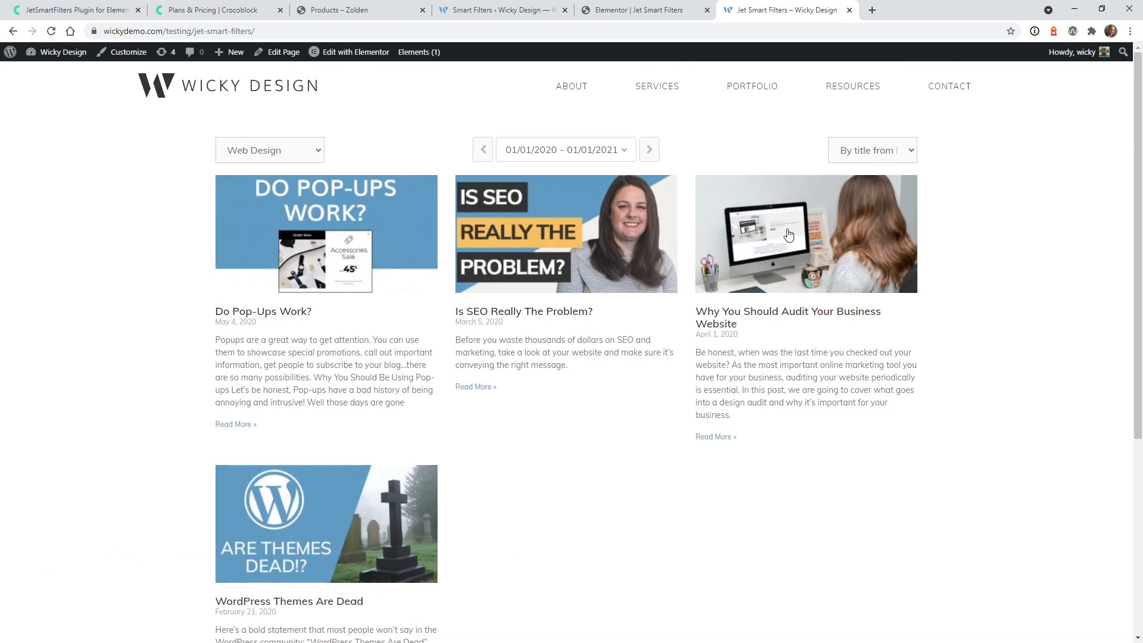
Step: Test the filtered posts' sorting by title from highest to lowest and switch back to lowest to highest
left_click(855, 152)
left_click(885, 194)
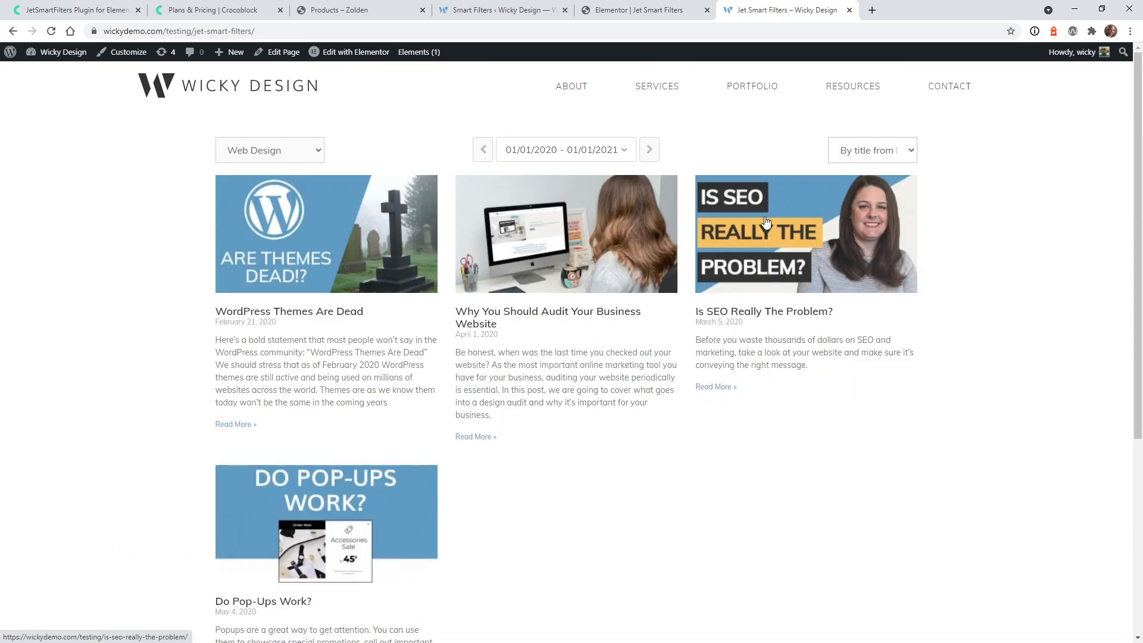
left_click(865, 158)
left_click(885, 180)
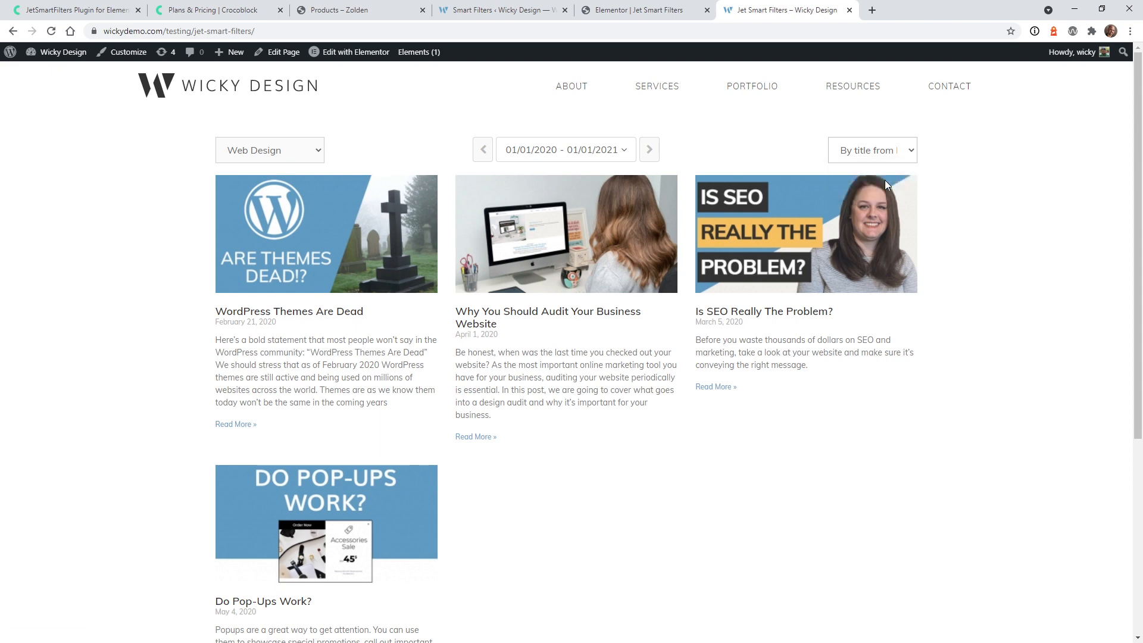